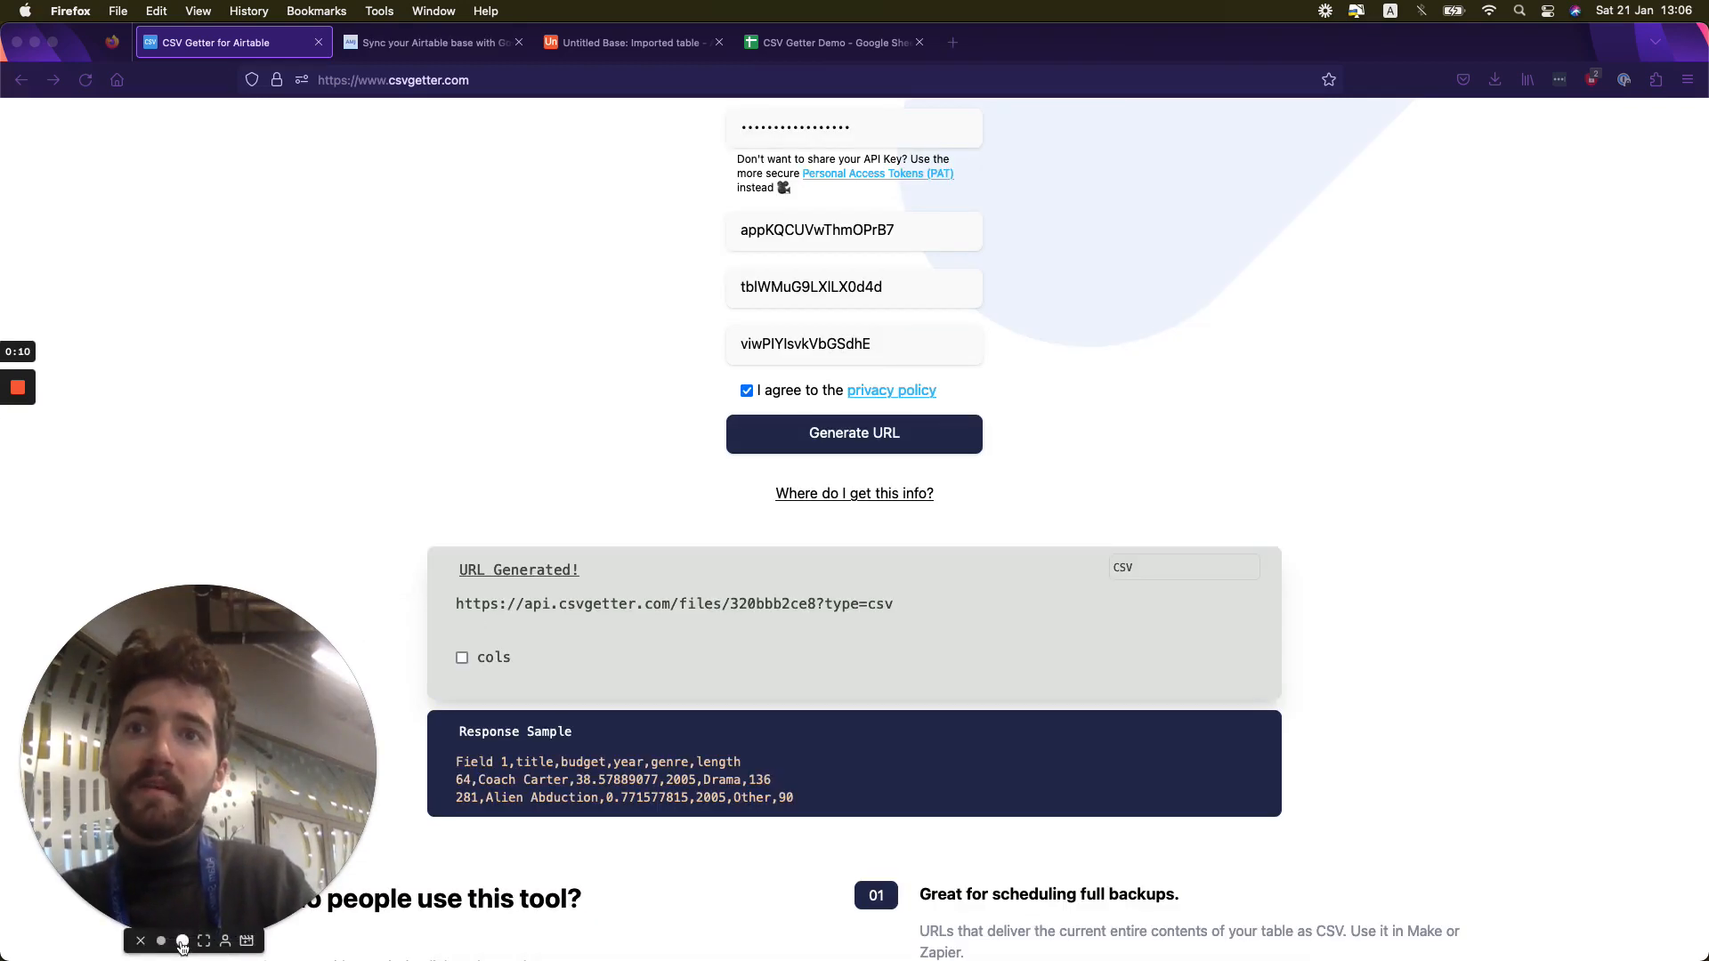
# - Review the output formats offered for the generated URL and examine the CSV link itself
pyautogui.click(161, 941)
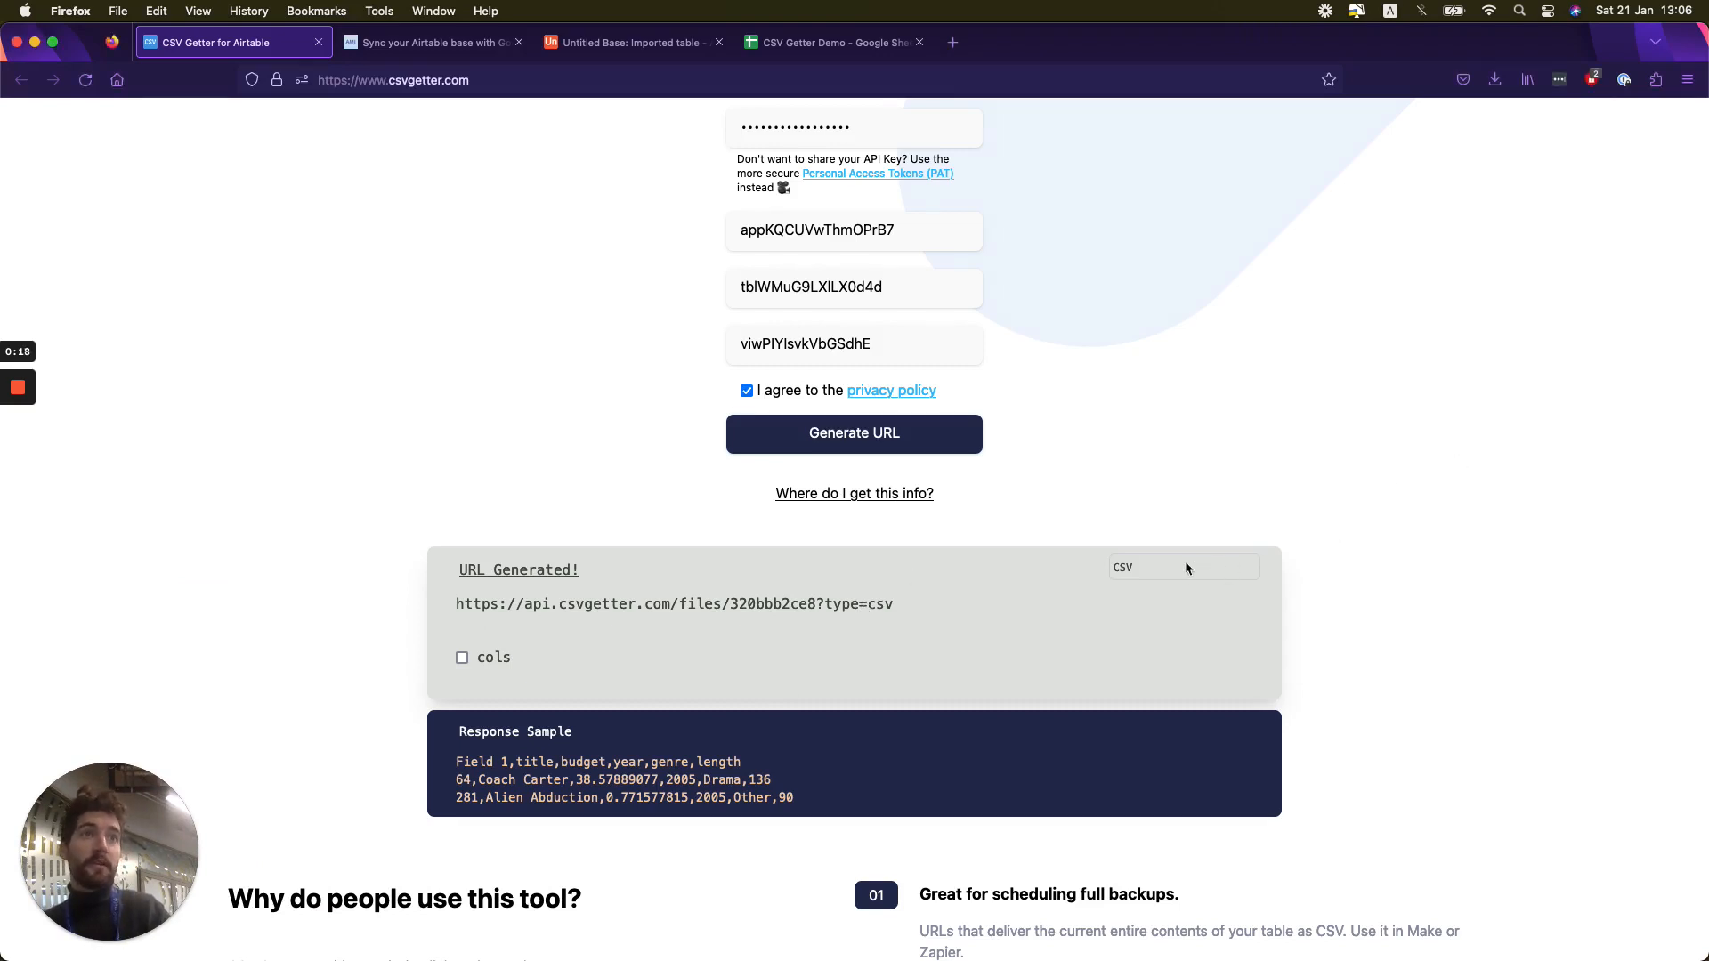
pyautogui.click(1150, 568)
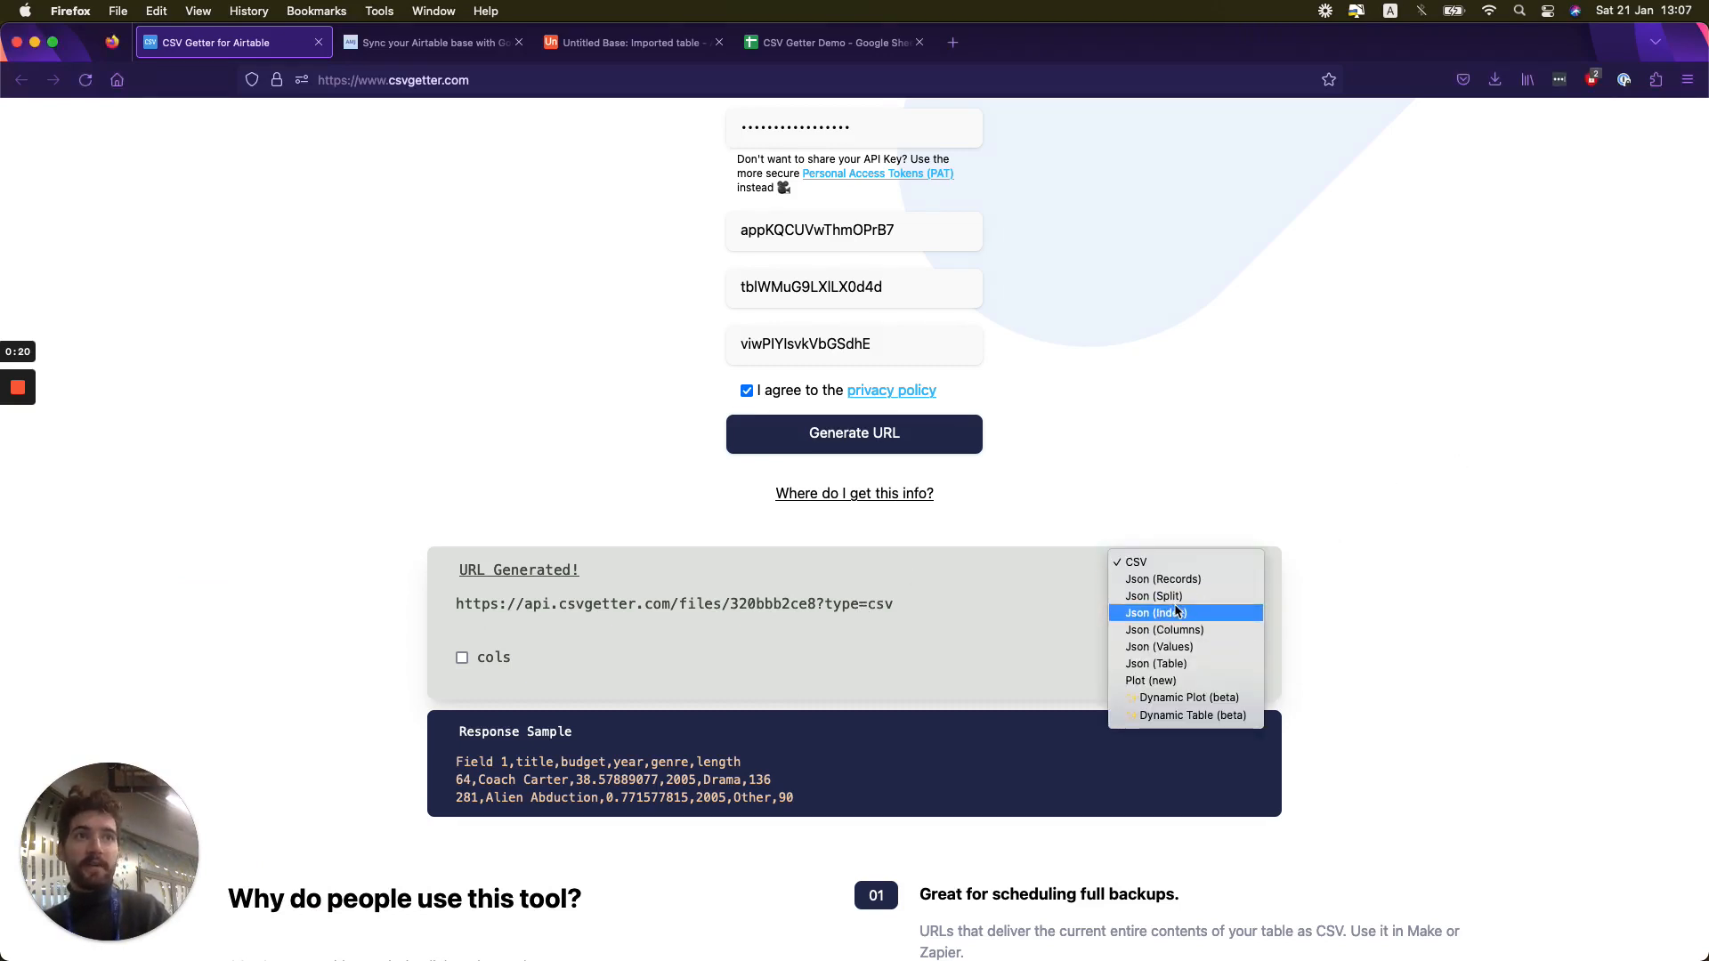
pyautogui.click(1400, 434)
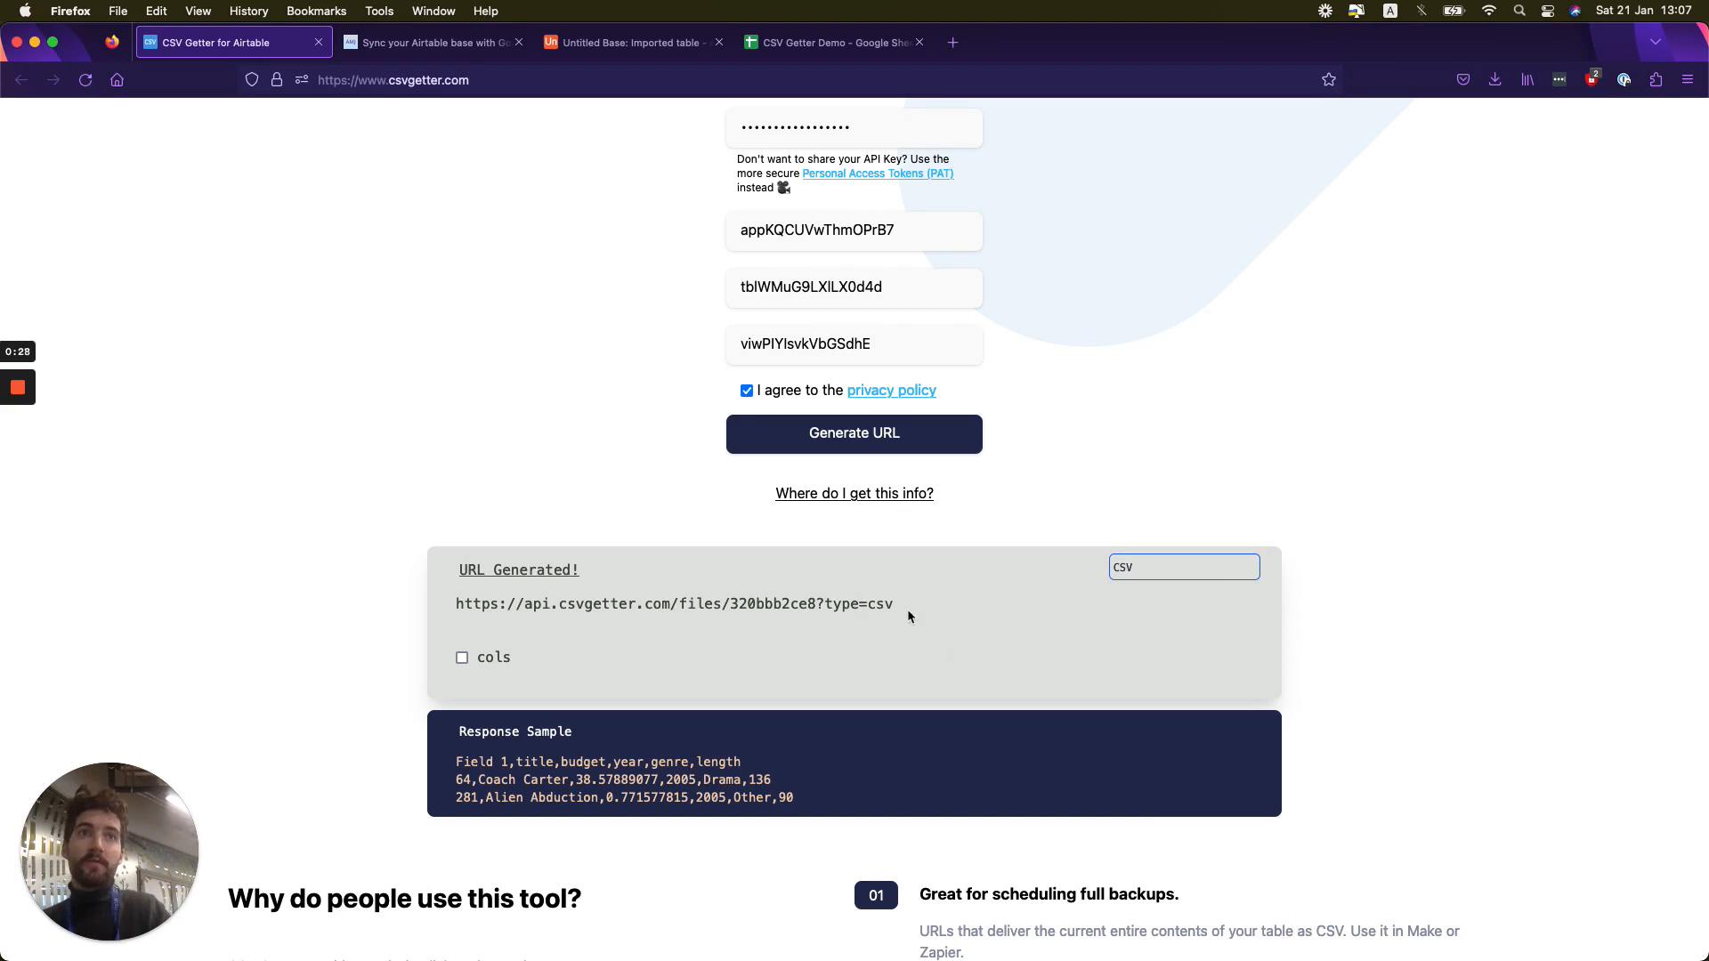
pyautogui.moveTo(898, 606); pyautogui.dragTo(453, 609)
pyautogui.click(1280, 332)
# - Look over the empty Google Sheet, the sync guide, the Airtable source table and the generated CSV URL
pyautogui.click(807, 50)
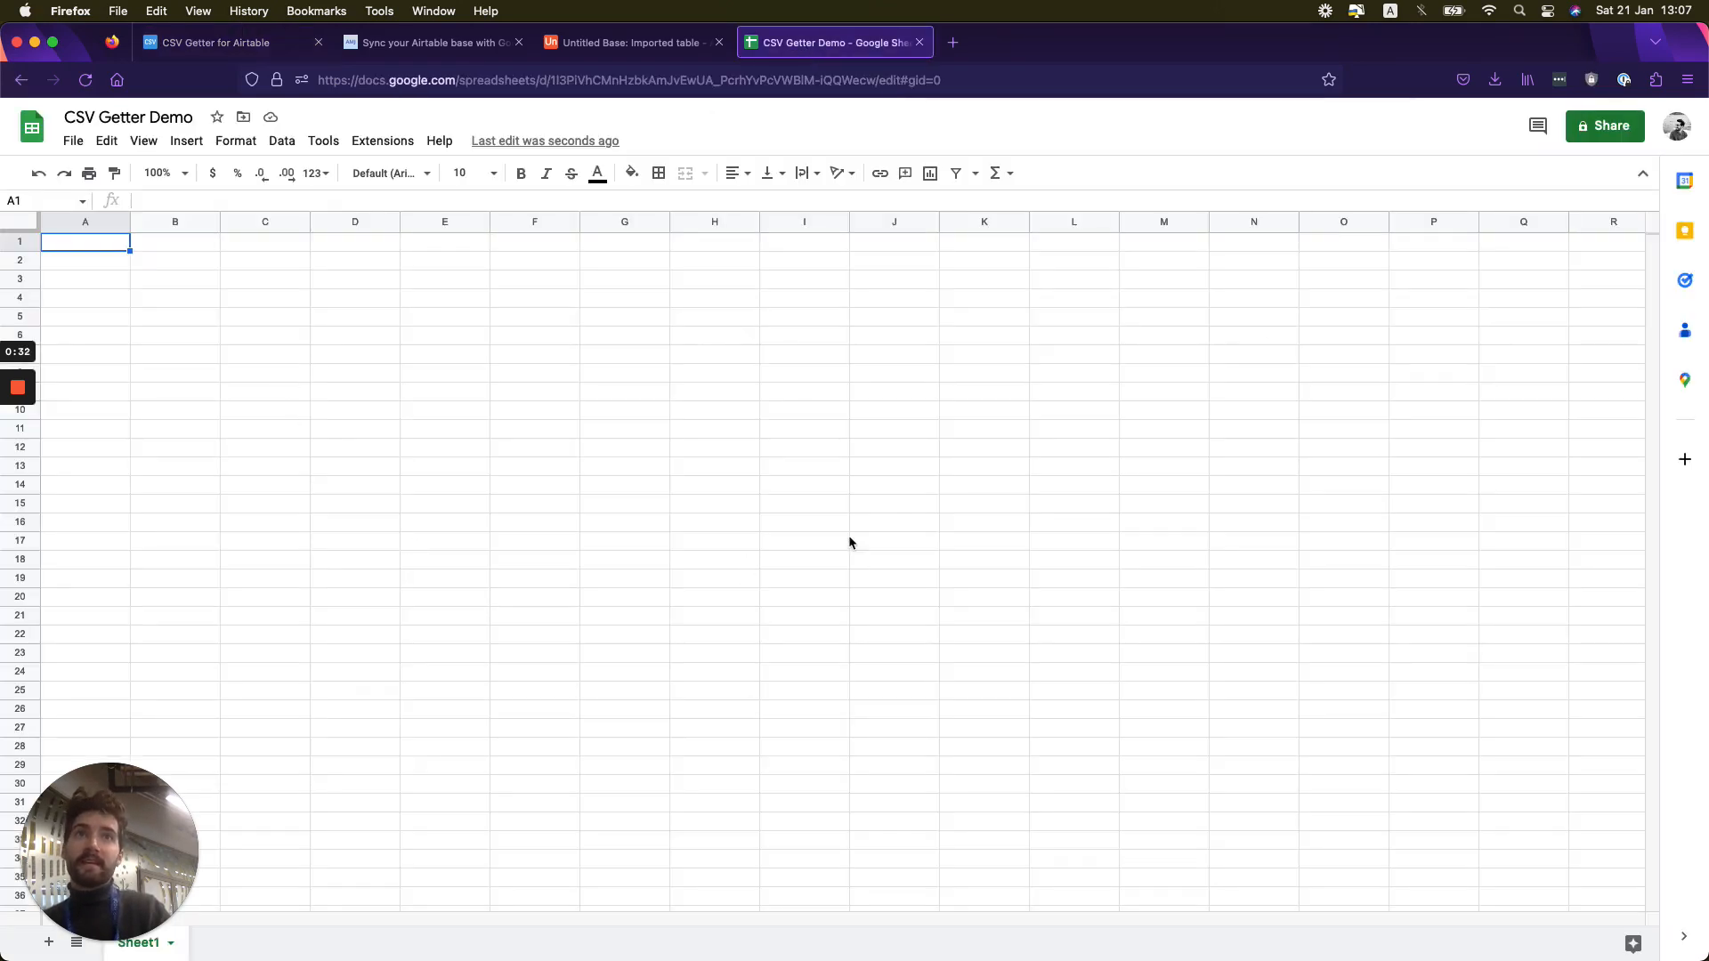
pyautogui.click(211, 44)
pyautogui.scroll(3, 1012, 200)
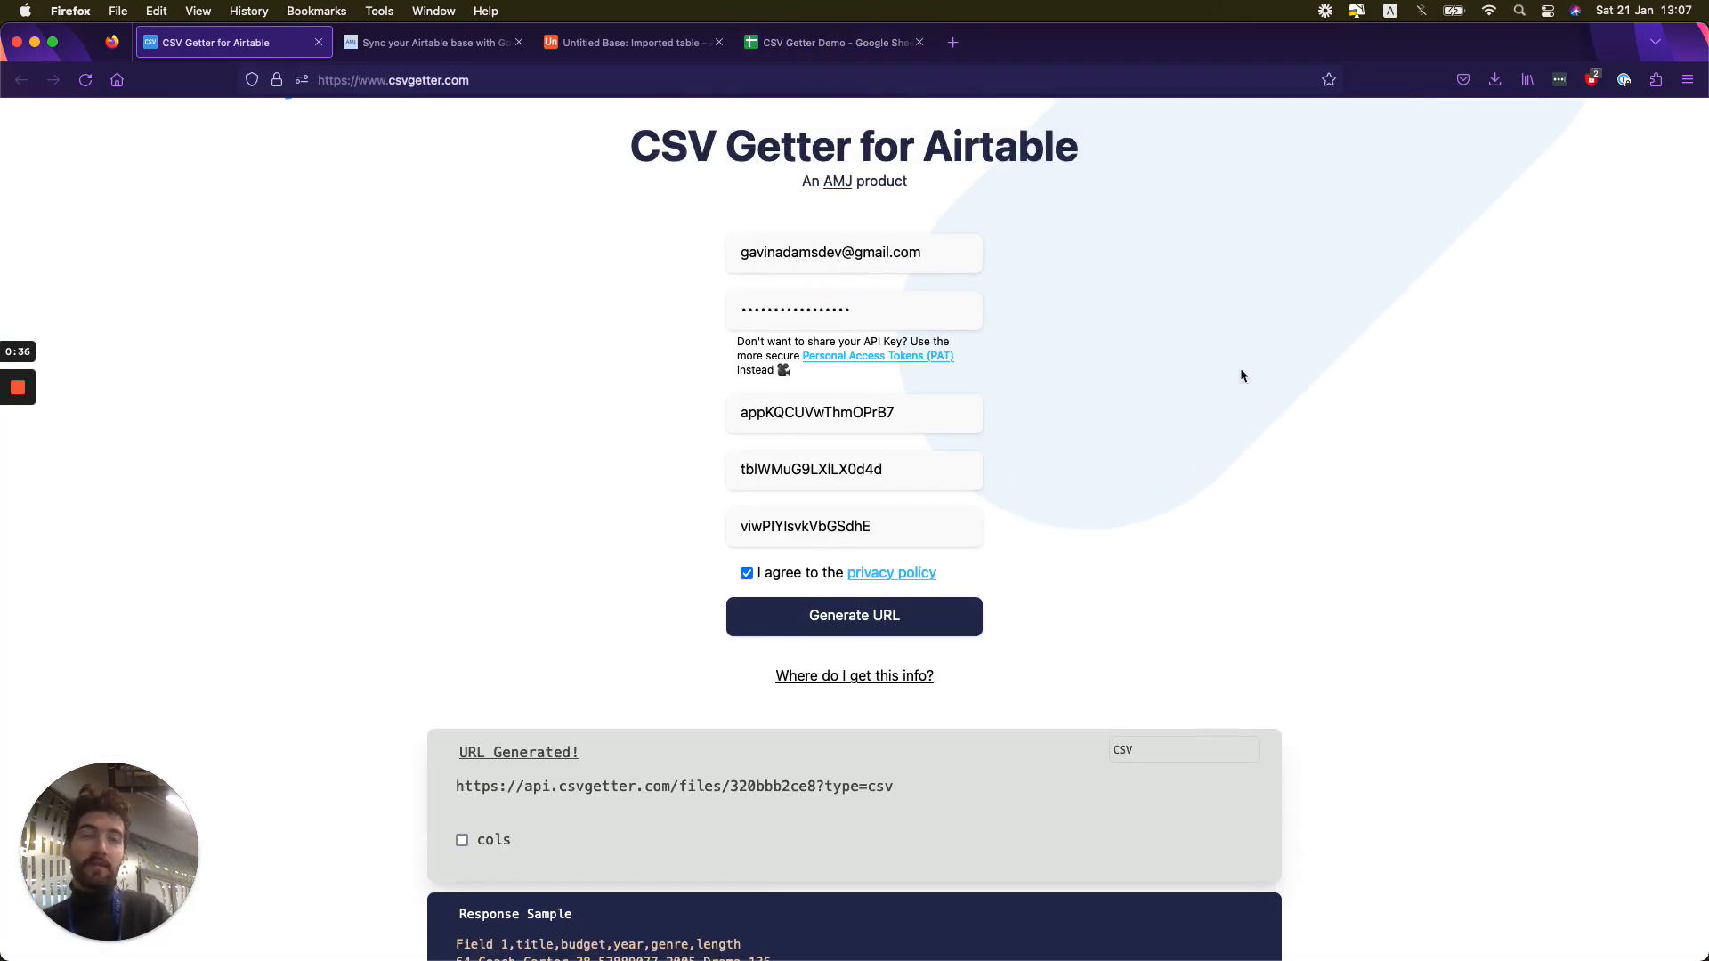
pyautogui.click(405, 43)
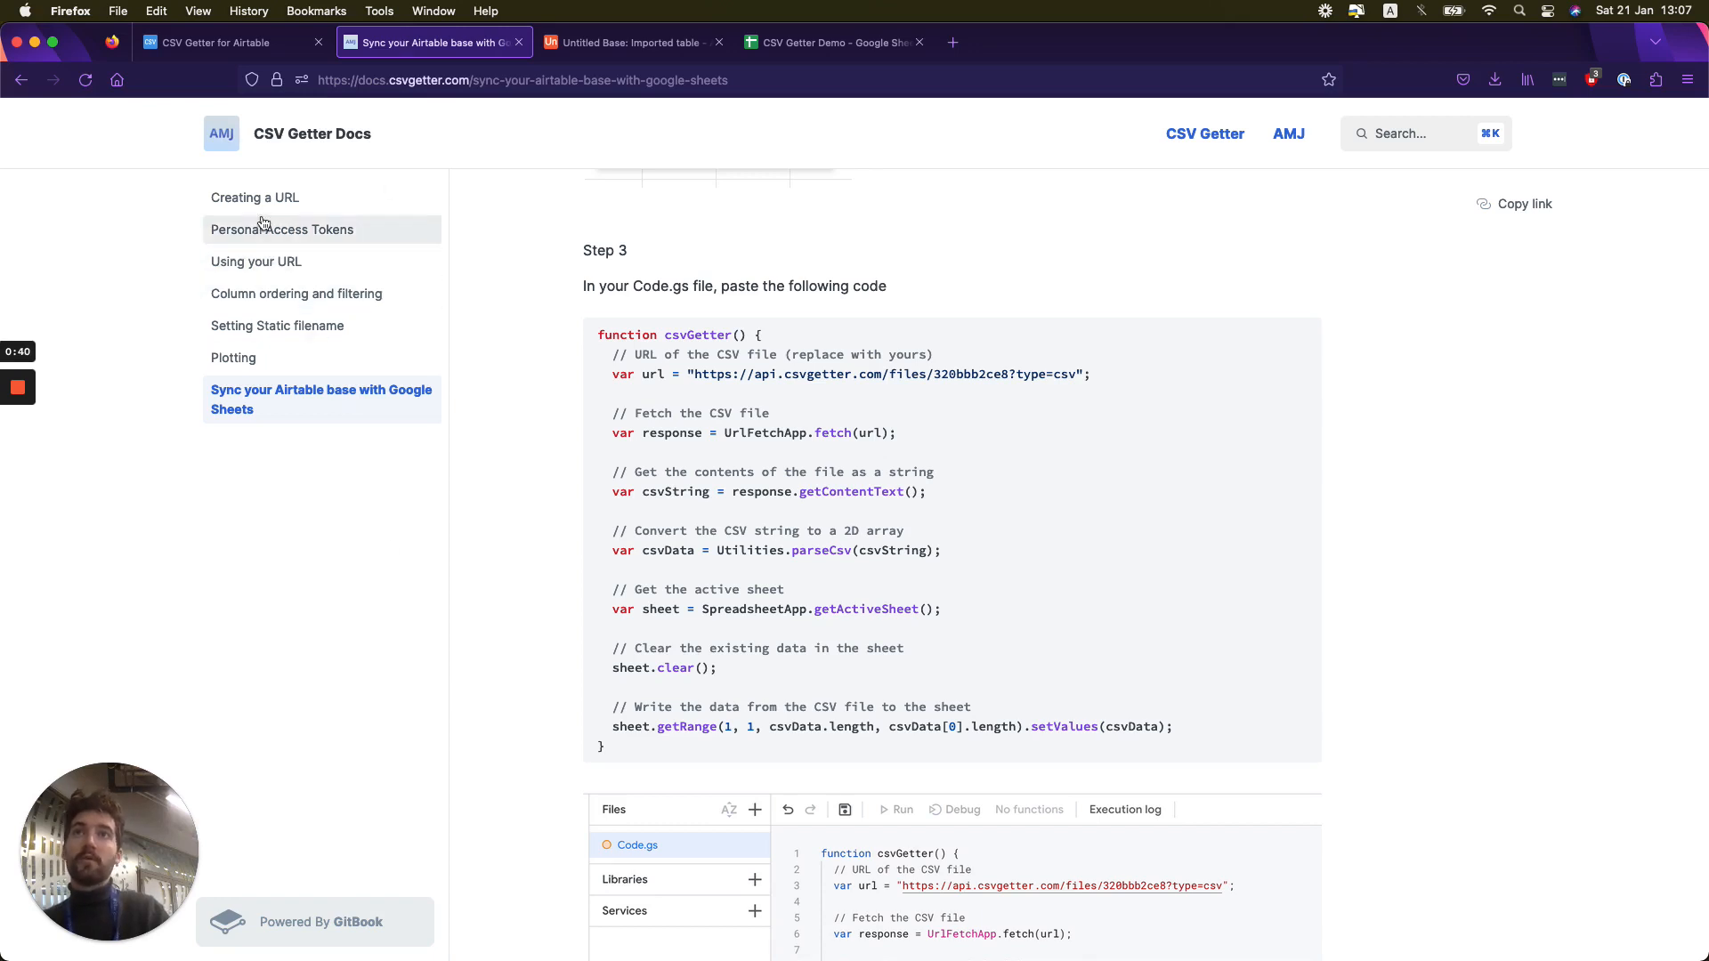
pyautogui.click(618, 43)
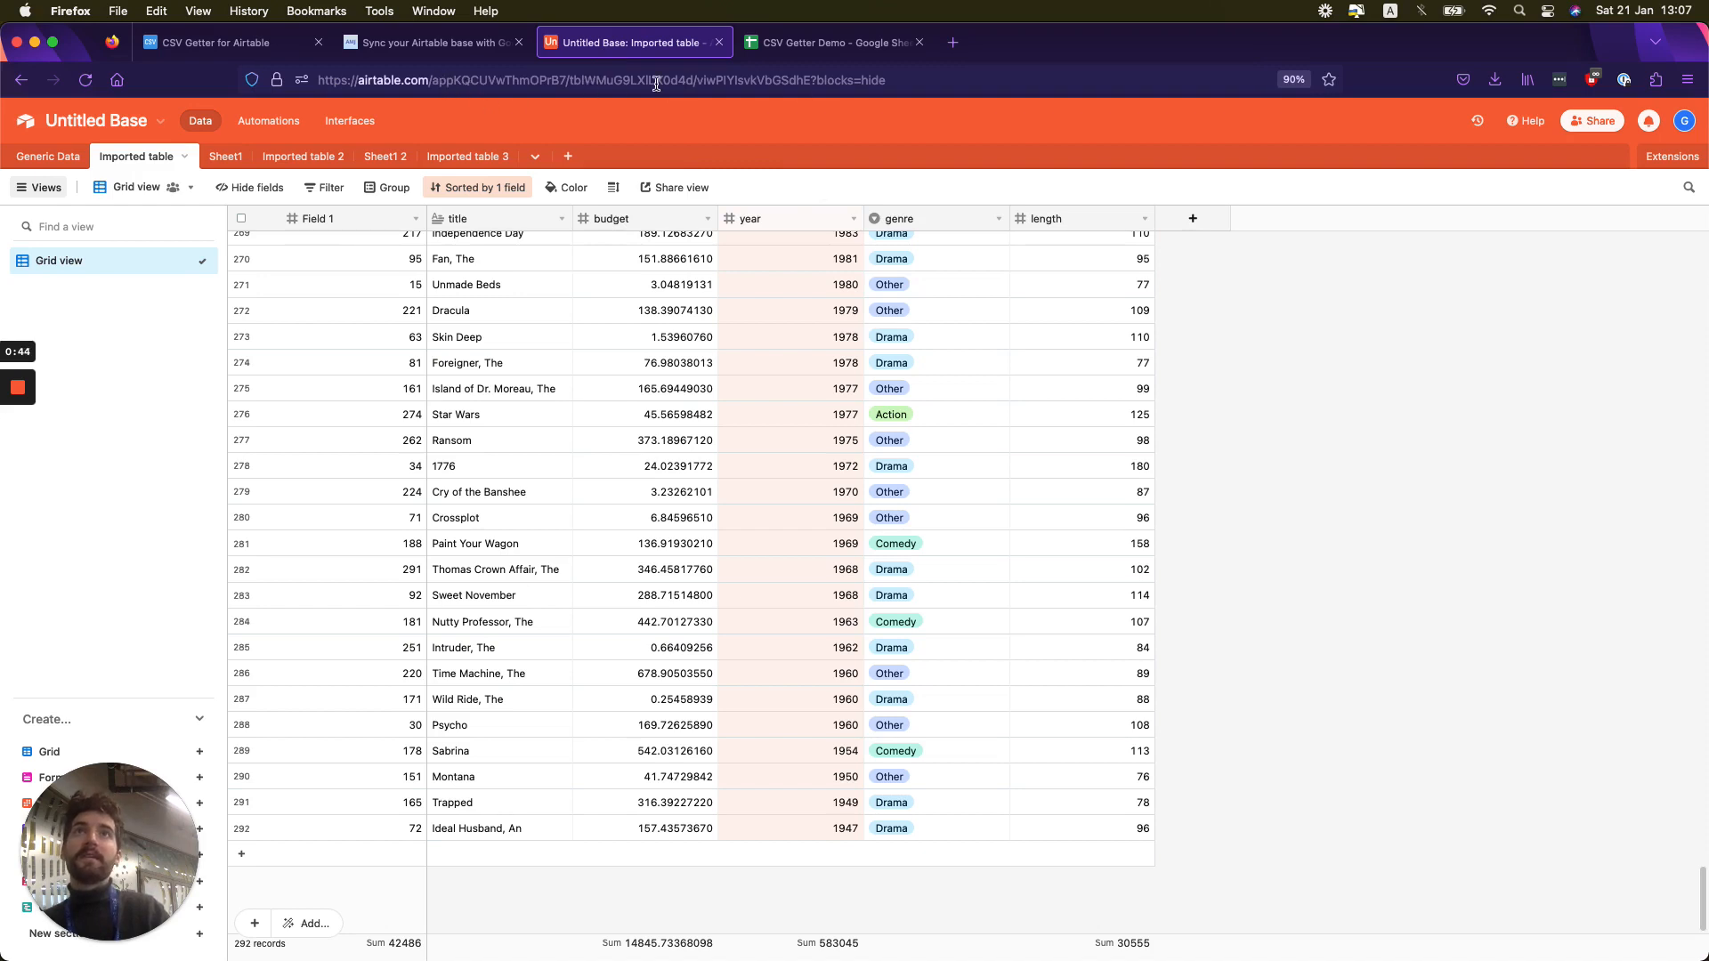
pyautogui.click(208, 52)
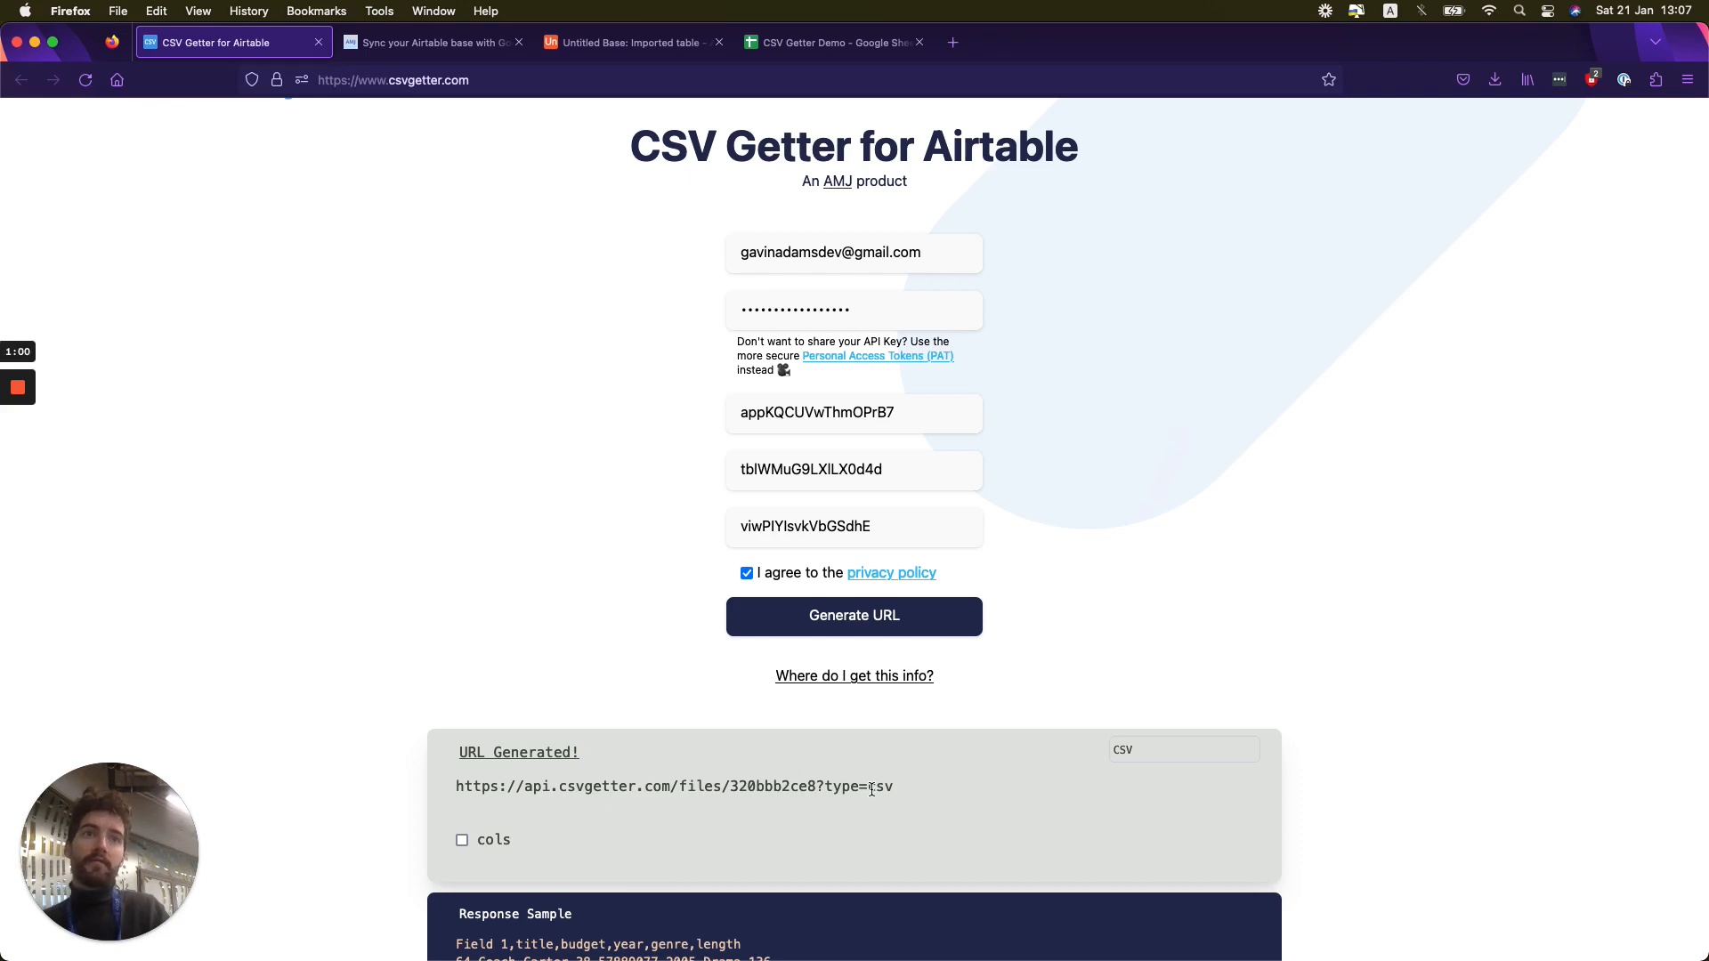
pyautogui.scroll(-2, 1098, 651)
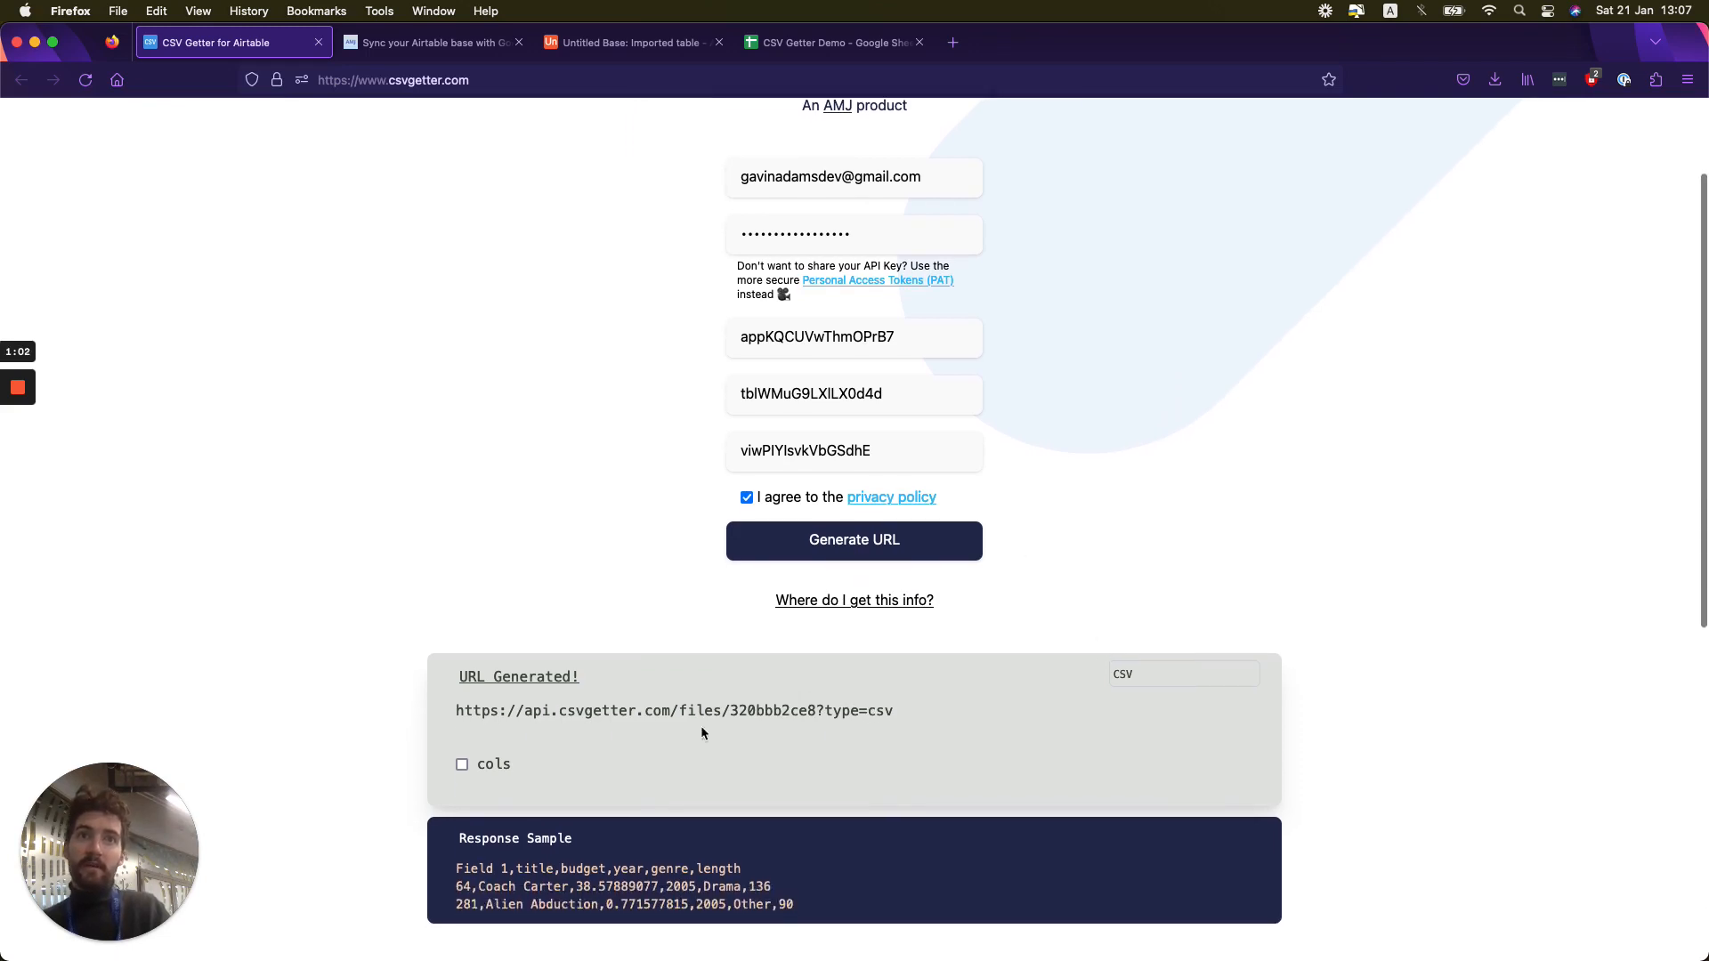
# - Open the Apps Script editor from the CSV Getter Demo spreadsheet in Google Sheets
pyautogui.click(787, 51)
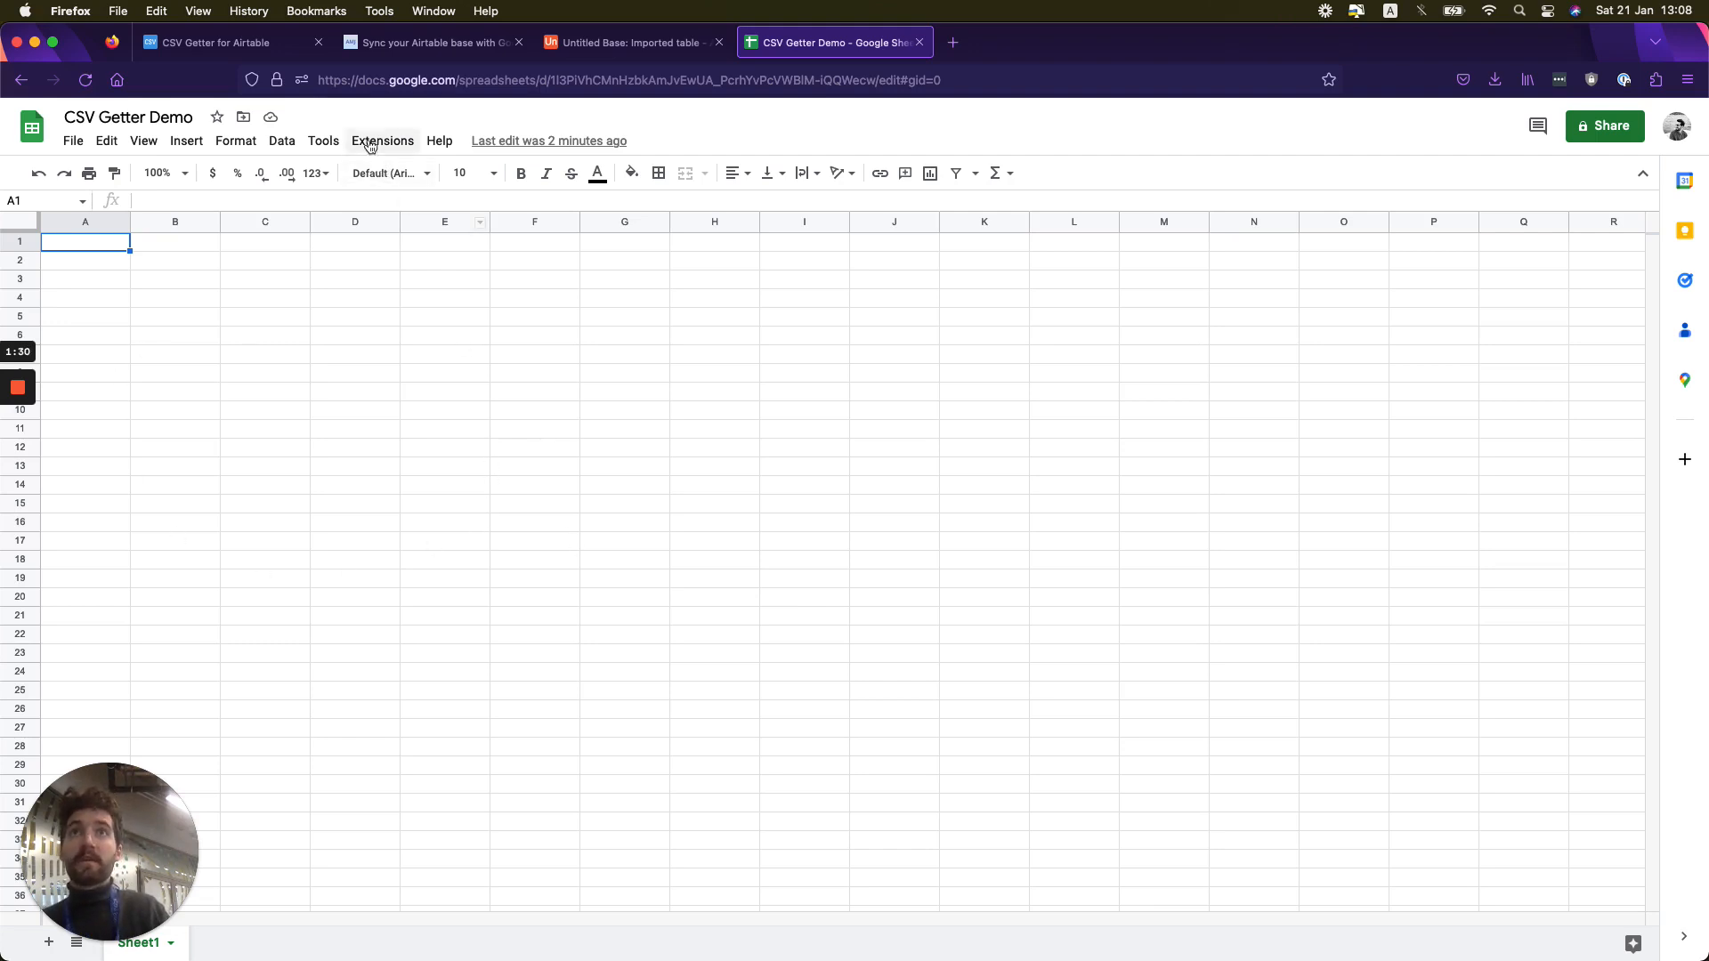
pyautogui.click(370, 140)
pyautogui.click(414, 235)
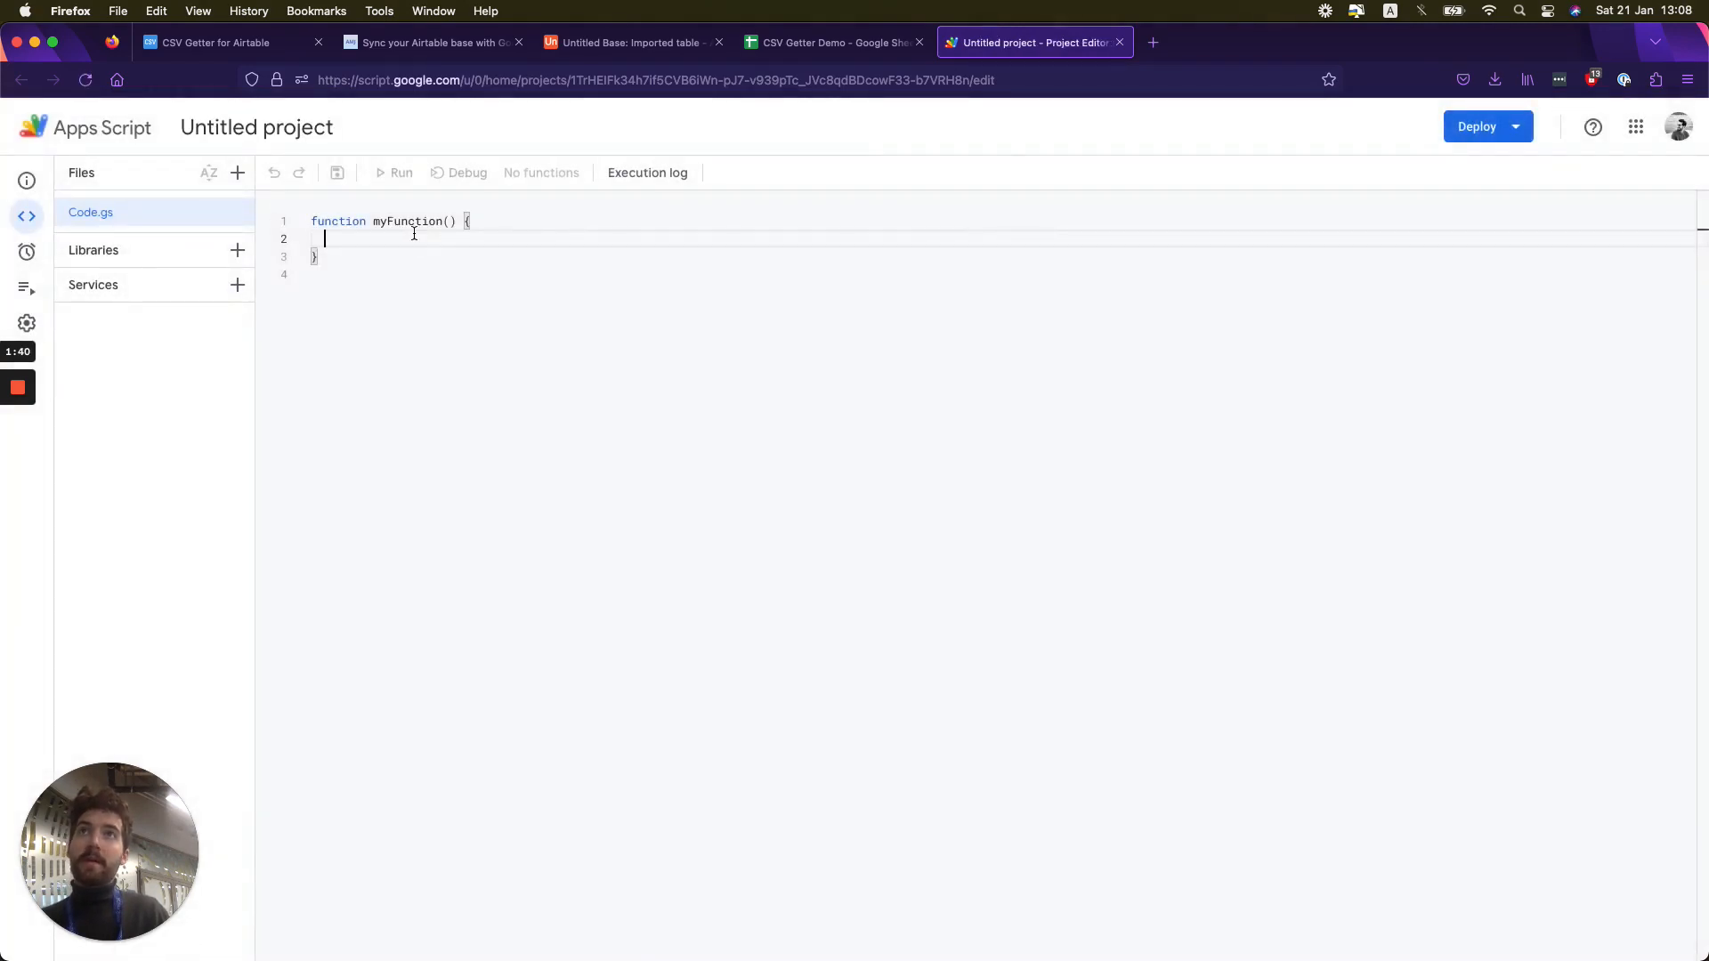
# - Rename the untitled Apps Script project as CSV Getter
pyautogui.click(254, 131)
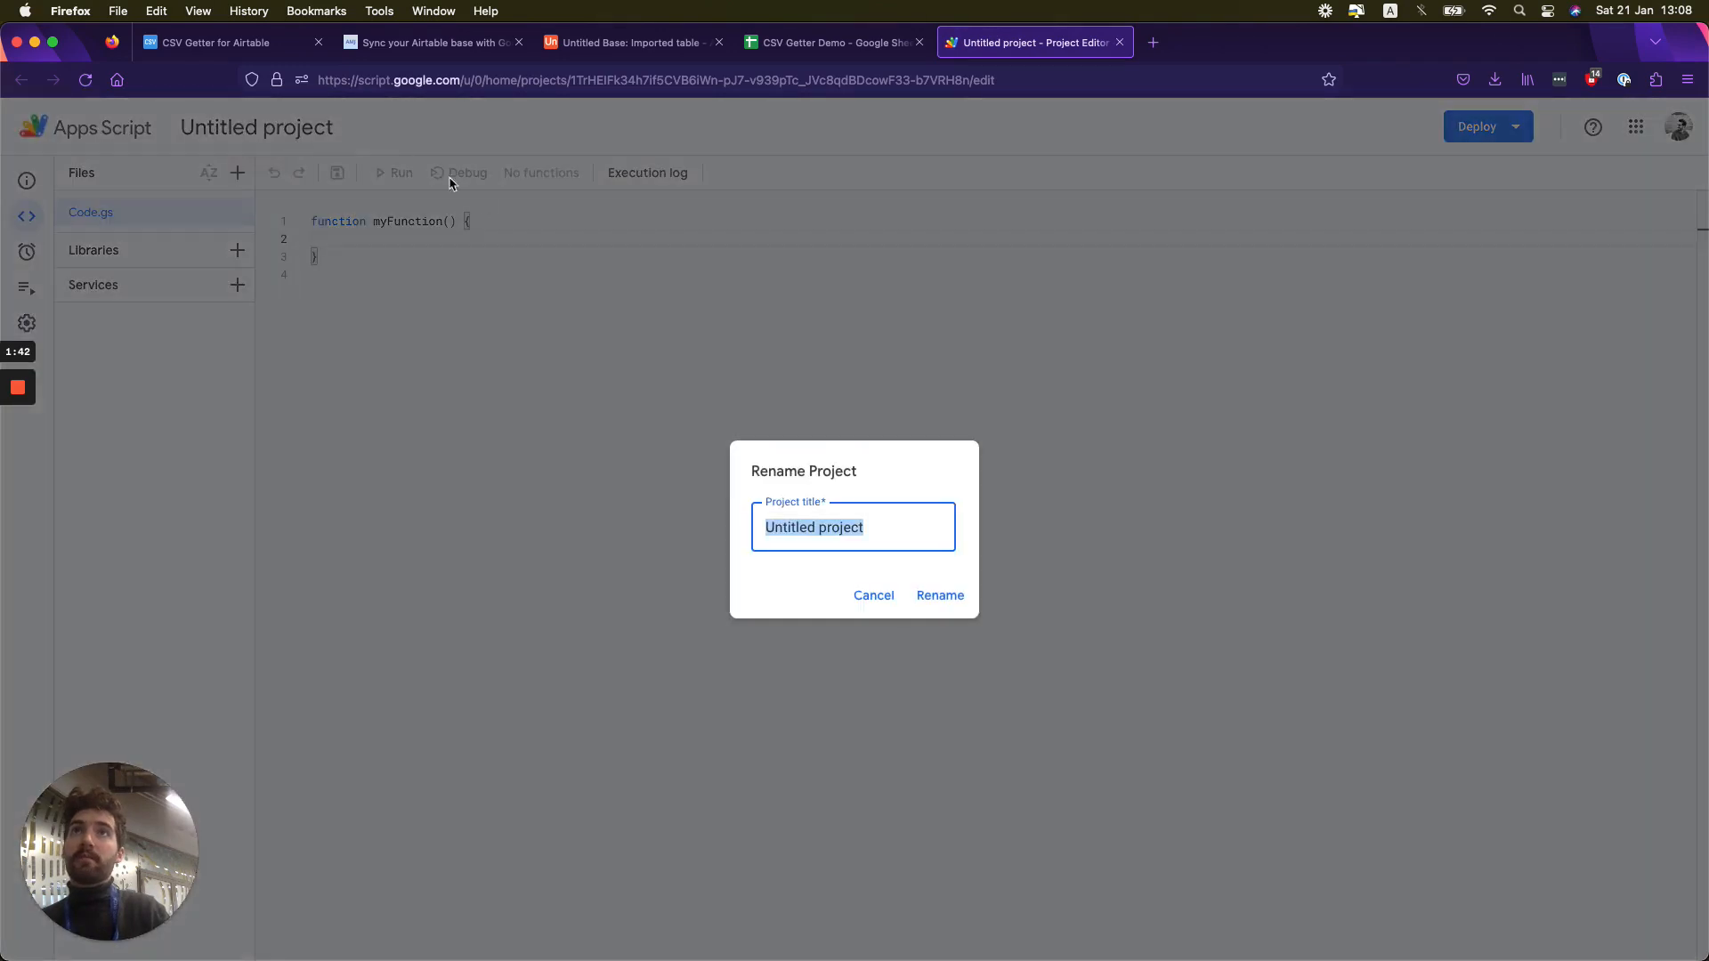
pyautogui.write('CSV G')
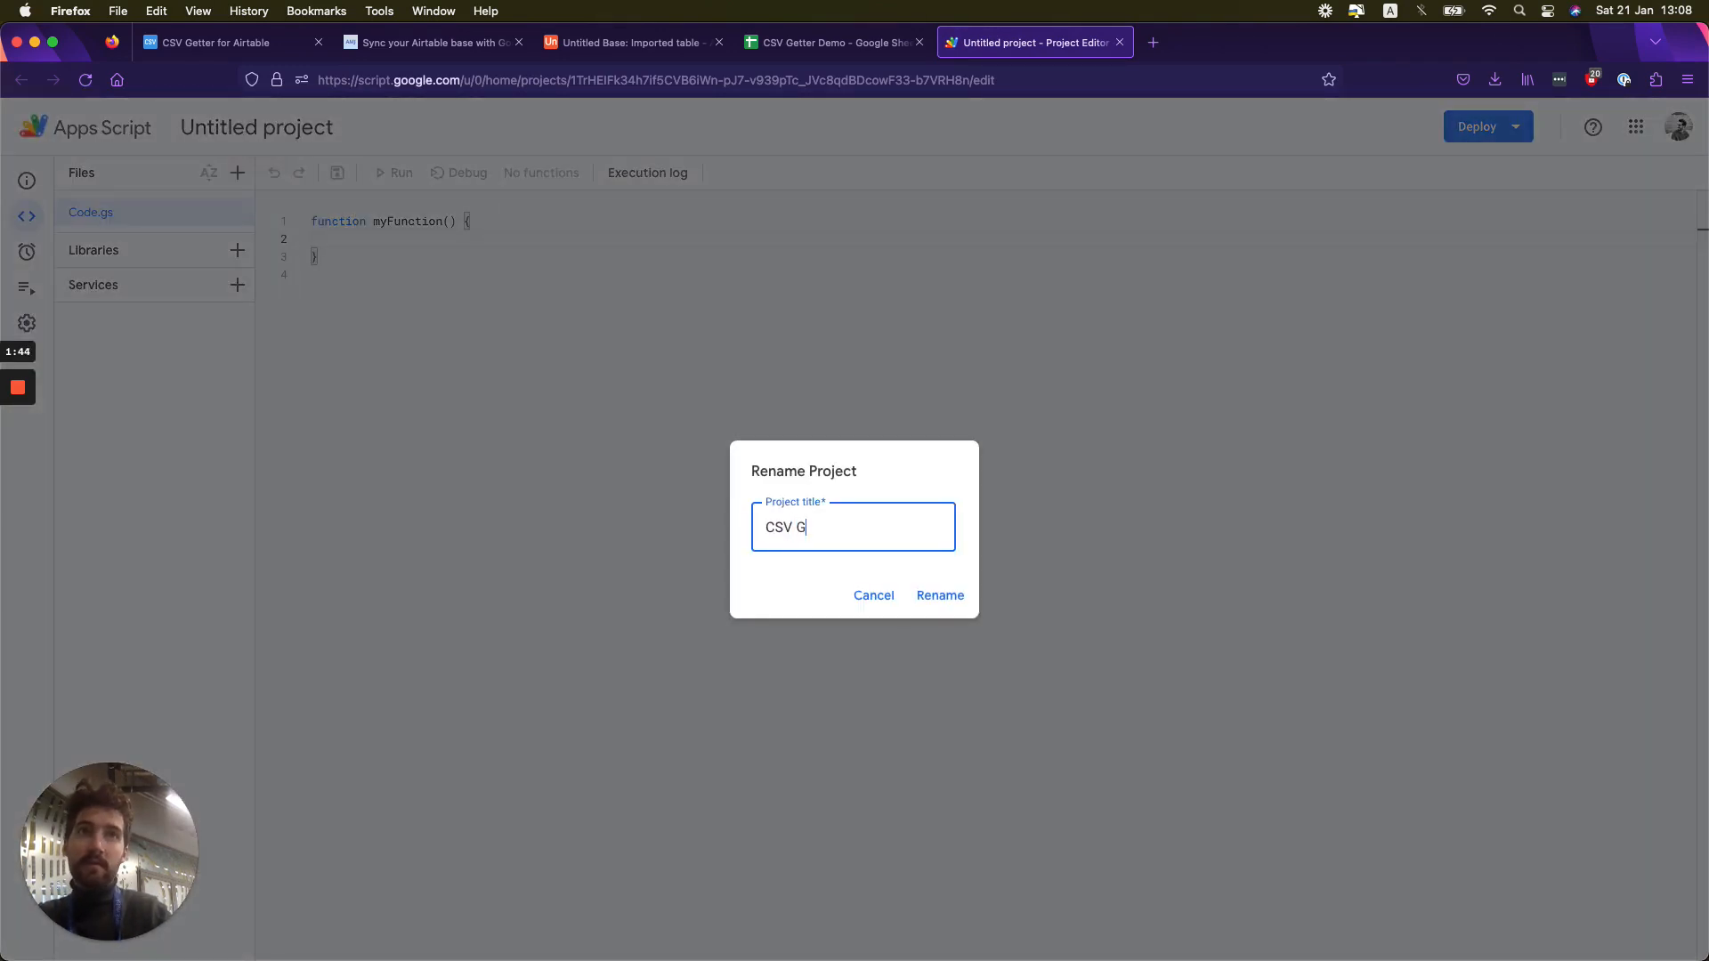
pyautogui.write('etter')
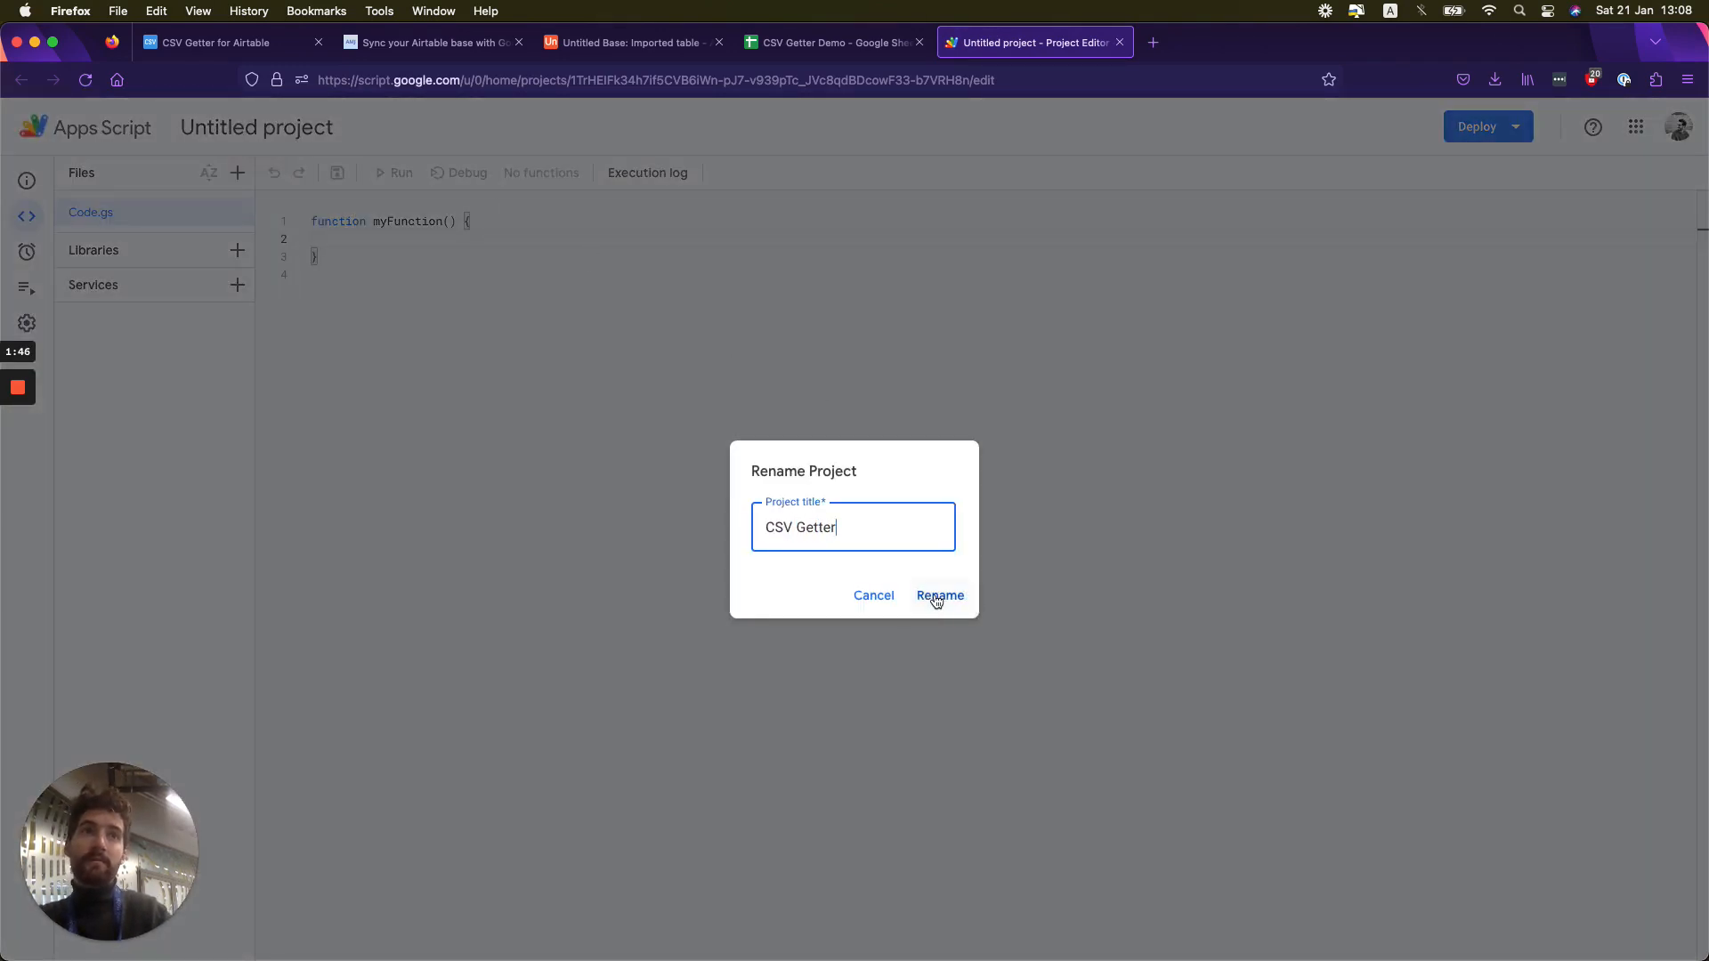
pyautogui.click(936, 598)
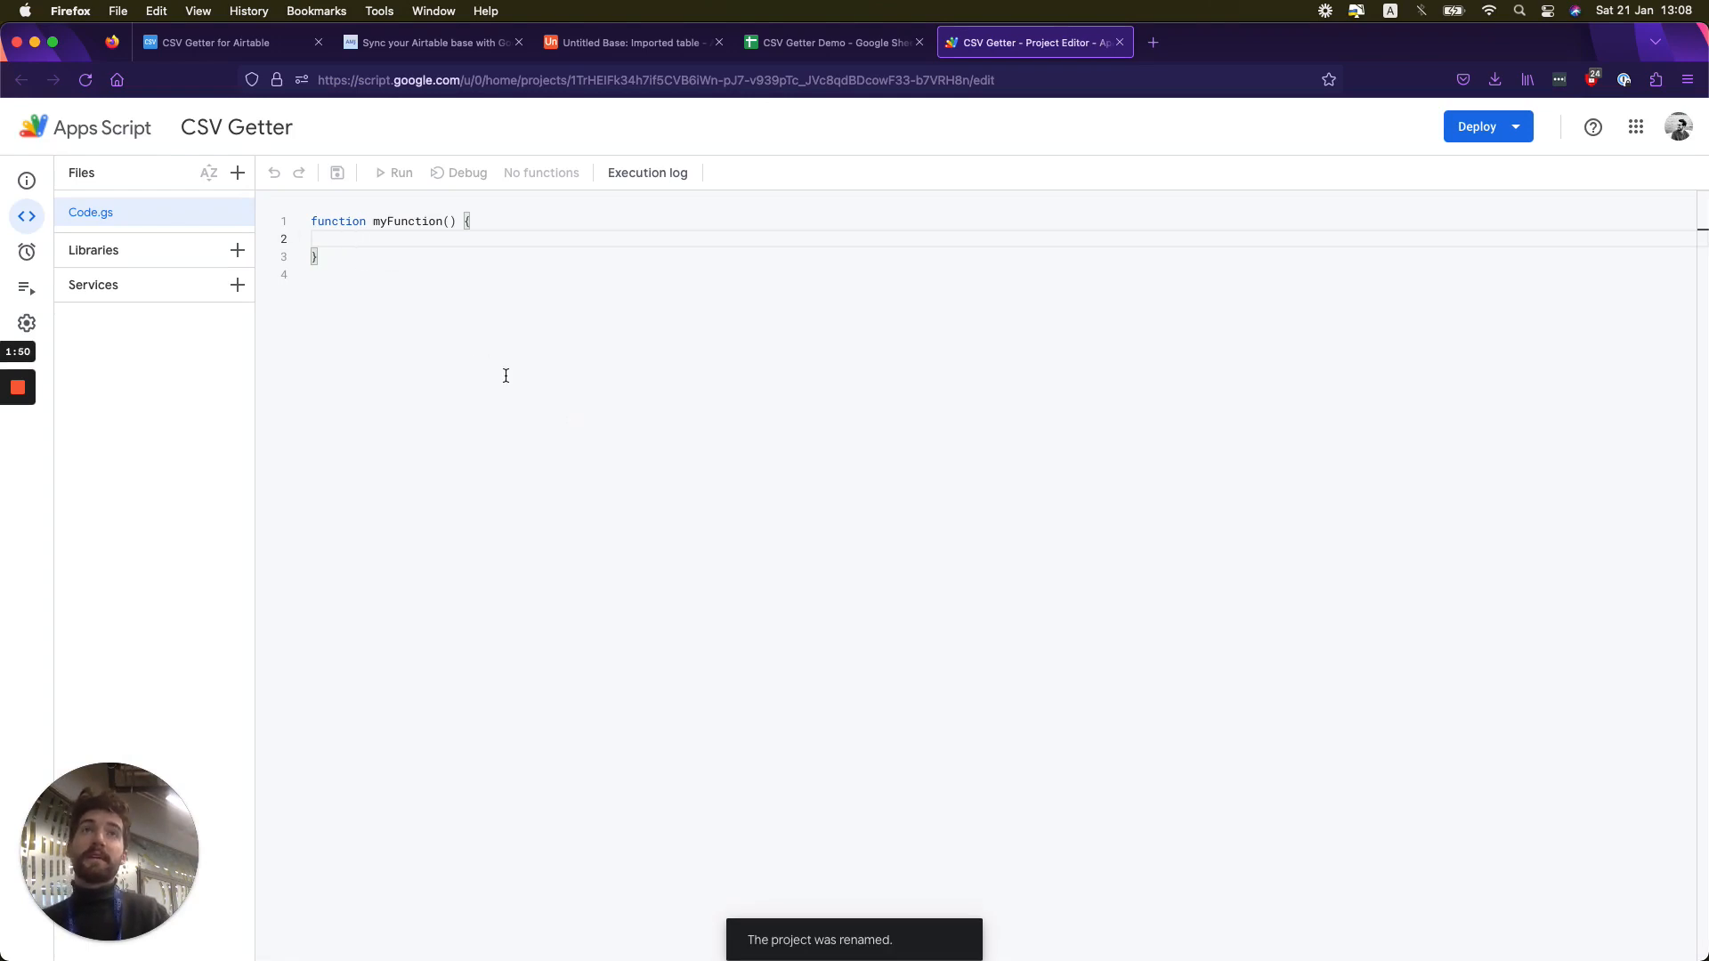
# - Replace the default function in Code.gs with the csvGetter code copied from Step 3 of the docs, and save it
pyautogui.click(392, 43)
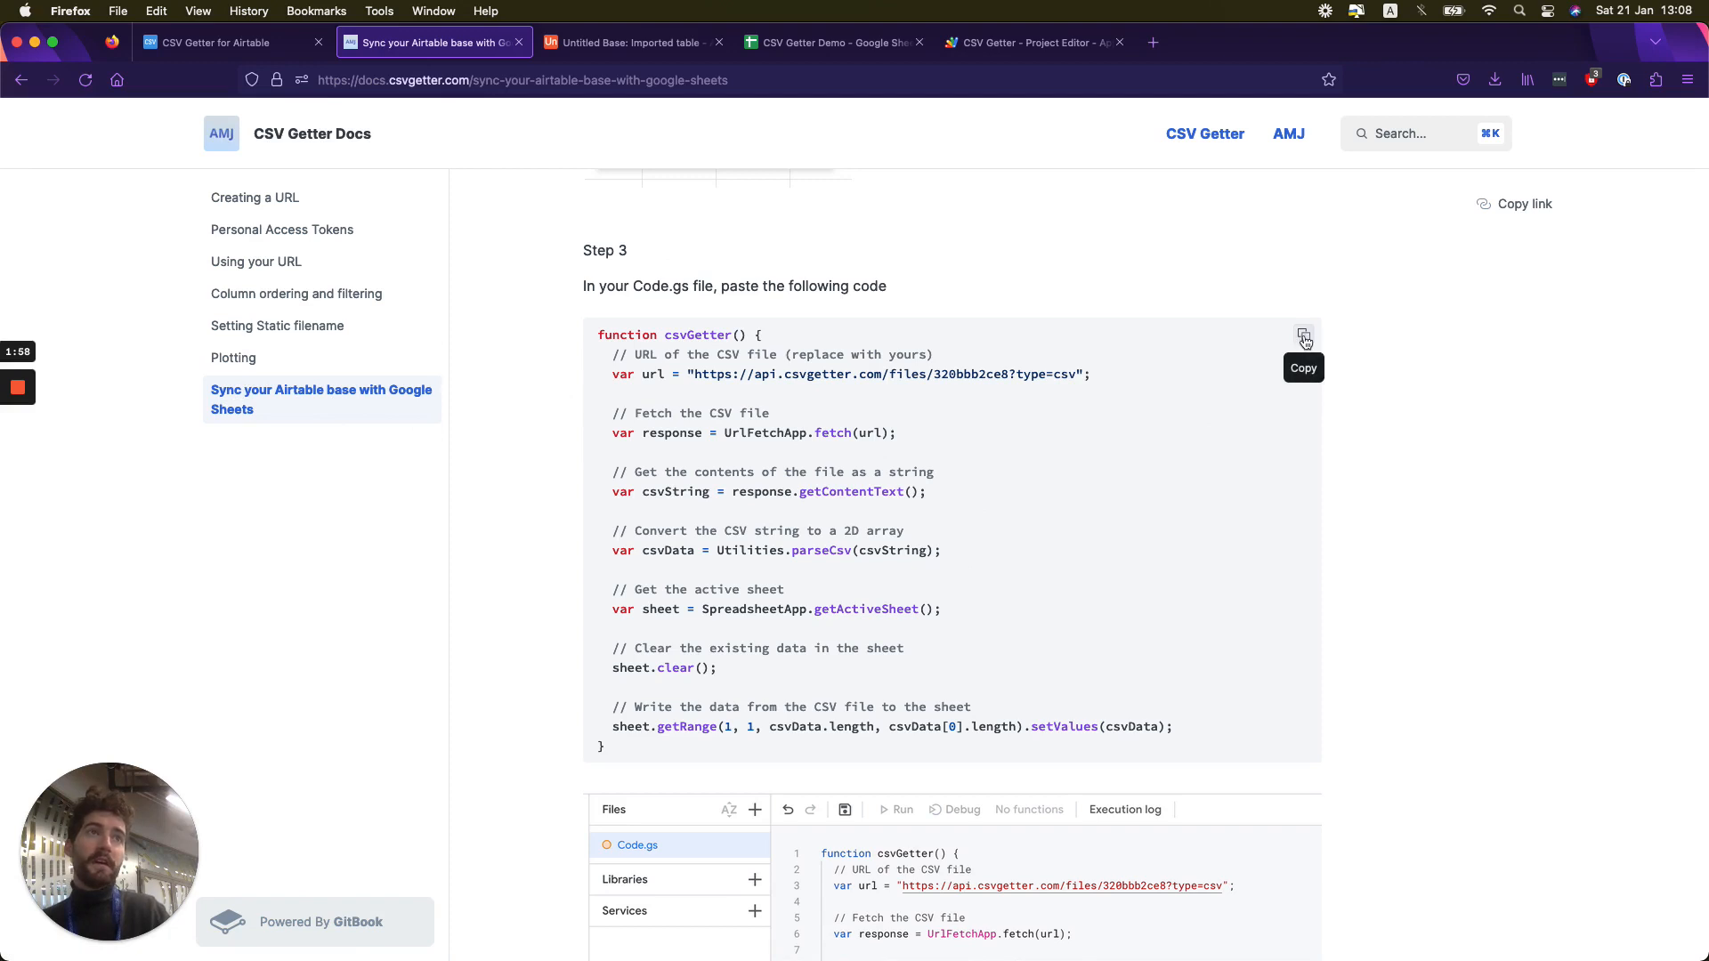
pyautogui.click(1304, 337)
pyautogui.click(1033, 41)
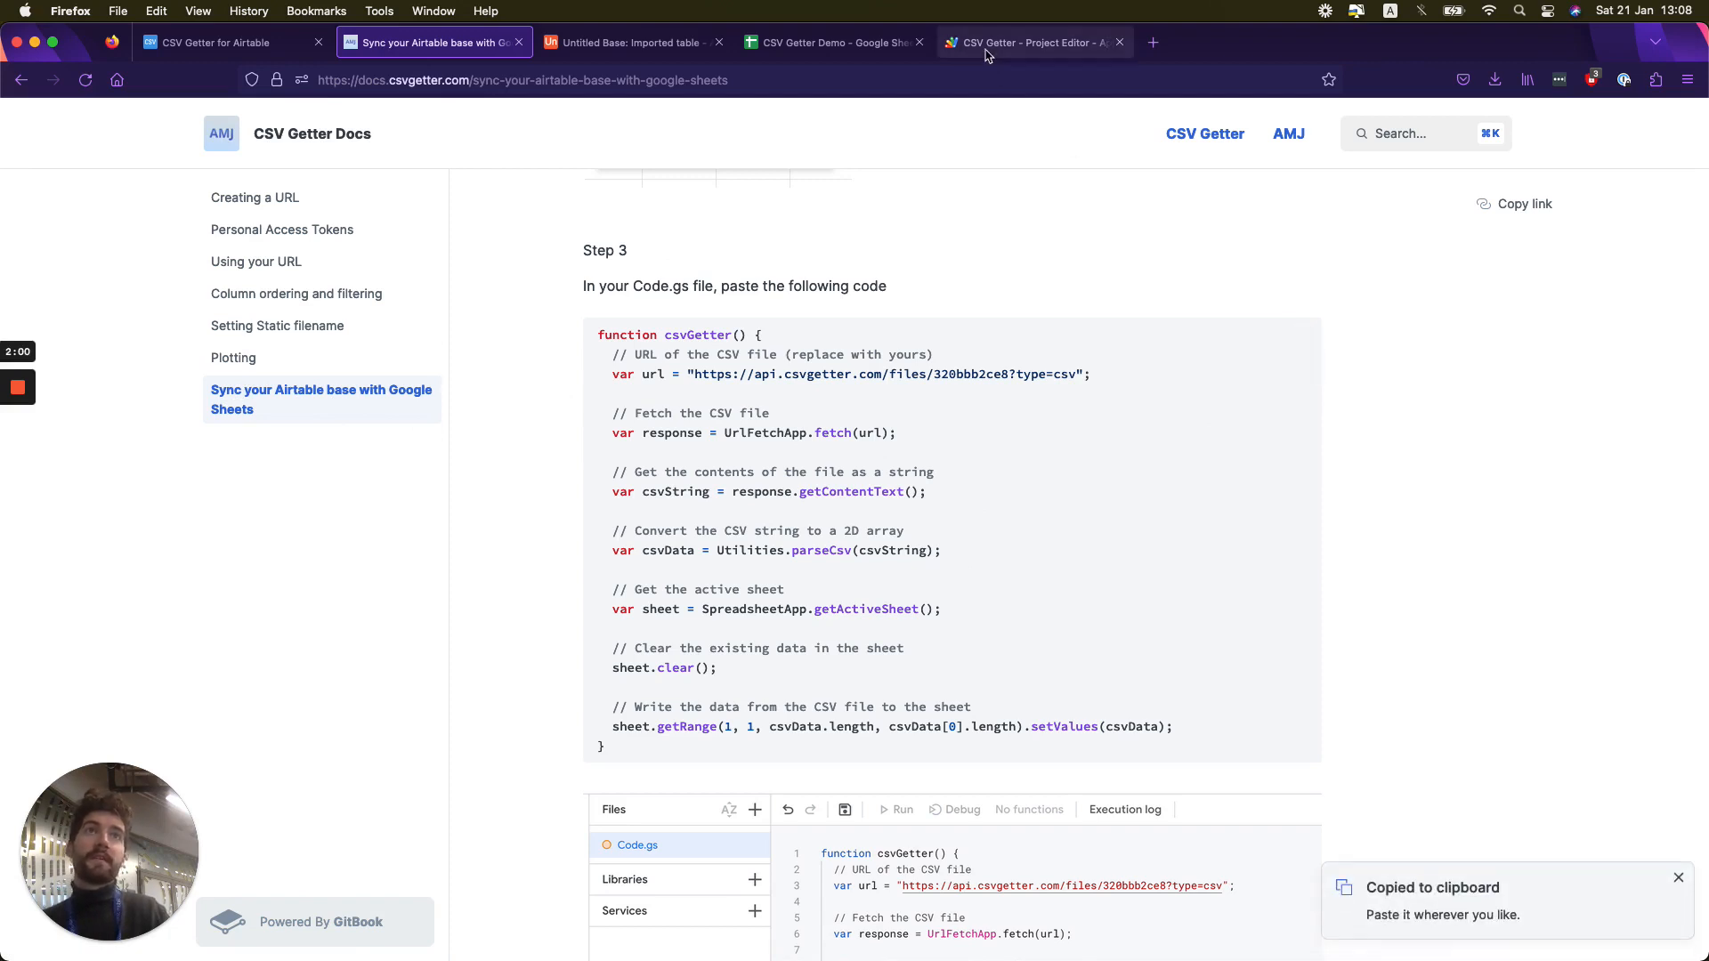
pyautogui.moveTo(318, 259); pyautogui.dragTo(307, 222)
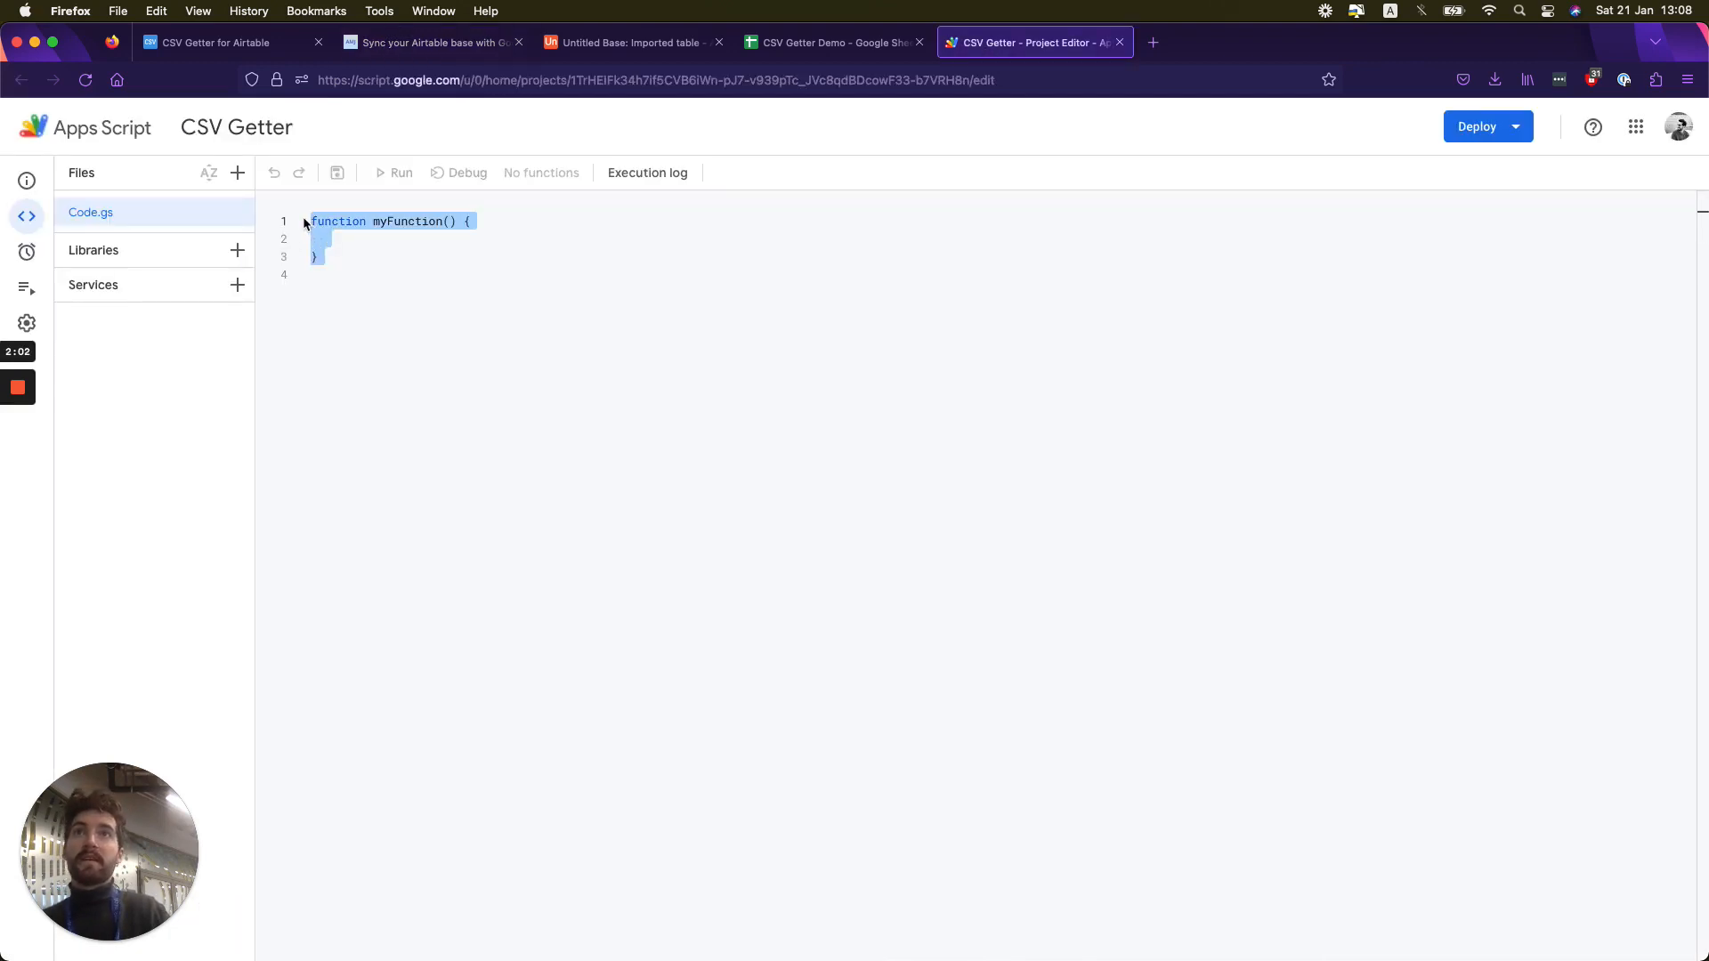
pyautogui.press('super+v')
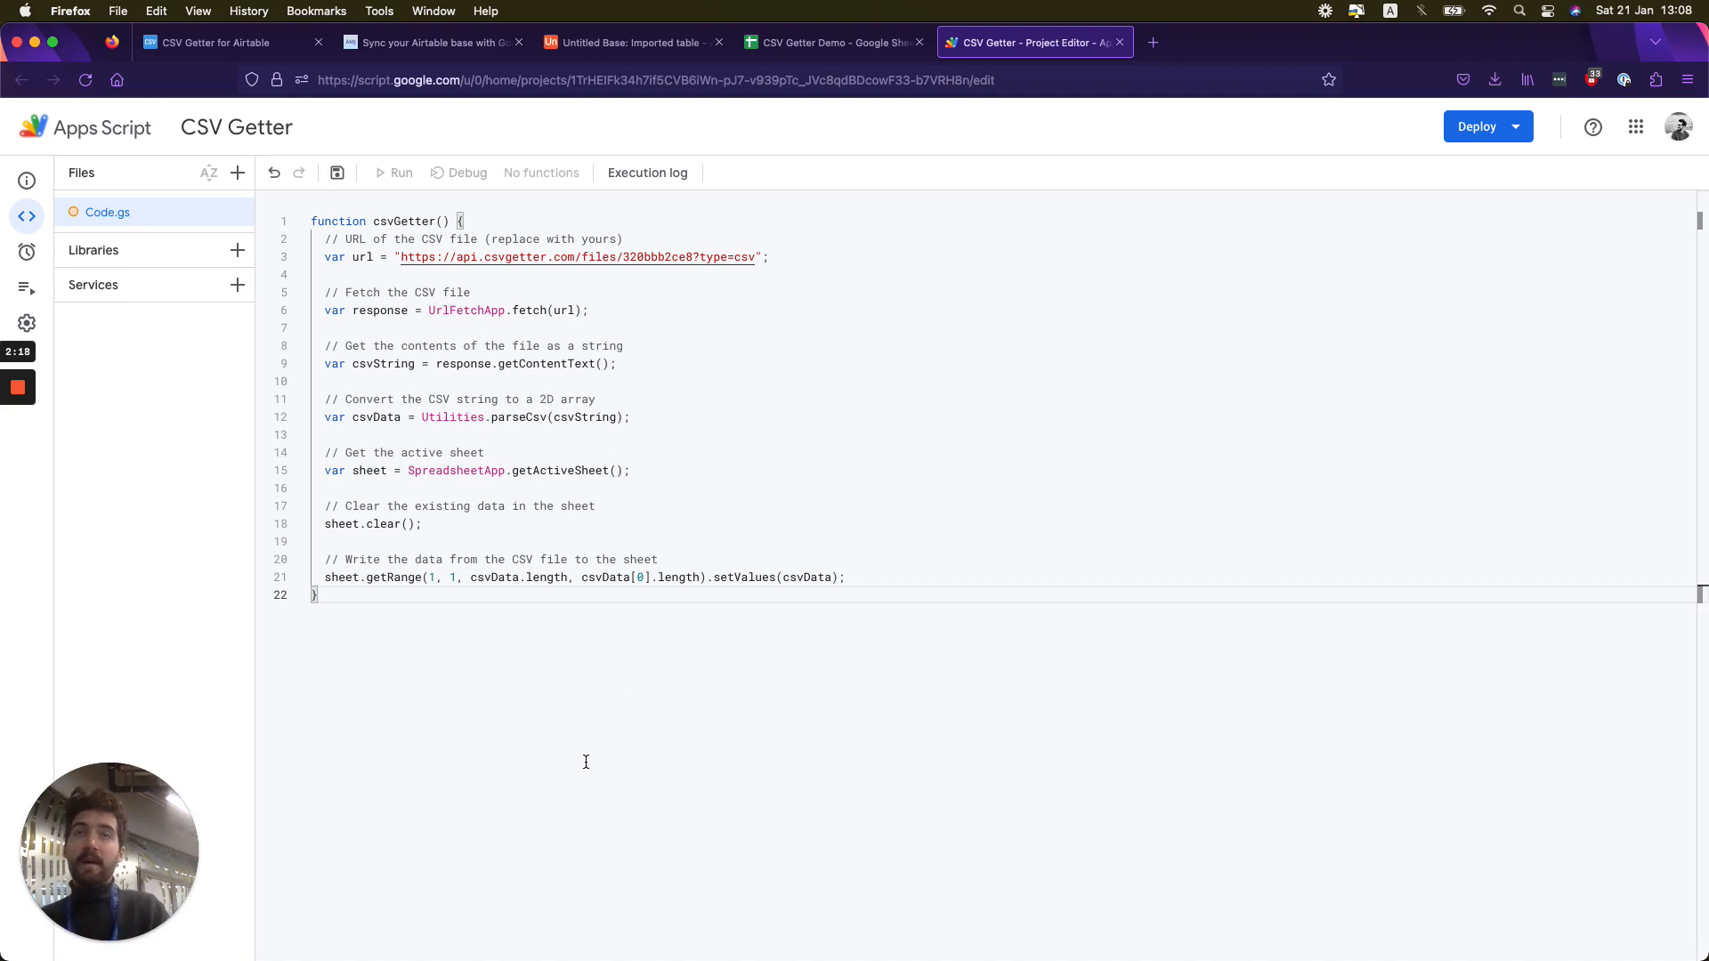
pyautogui.press('super+s')
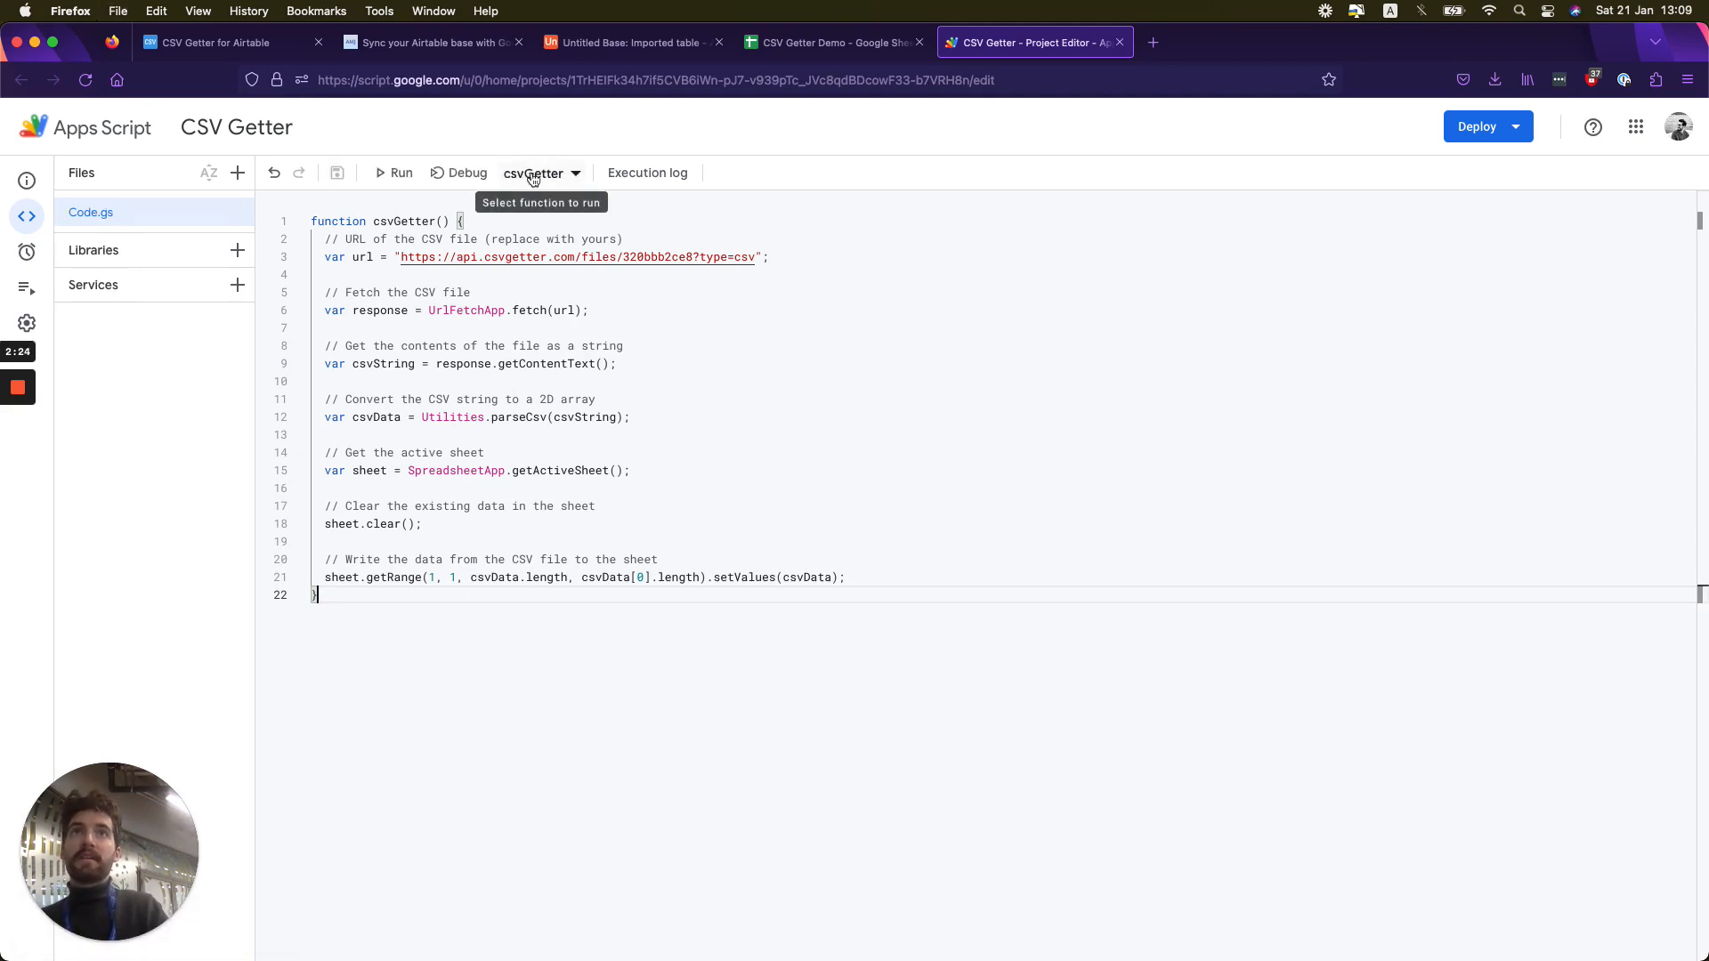
# - Run the csvGetter function and choose the Google account for reviewing its permissions
pyautogui.click(382, 175)
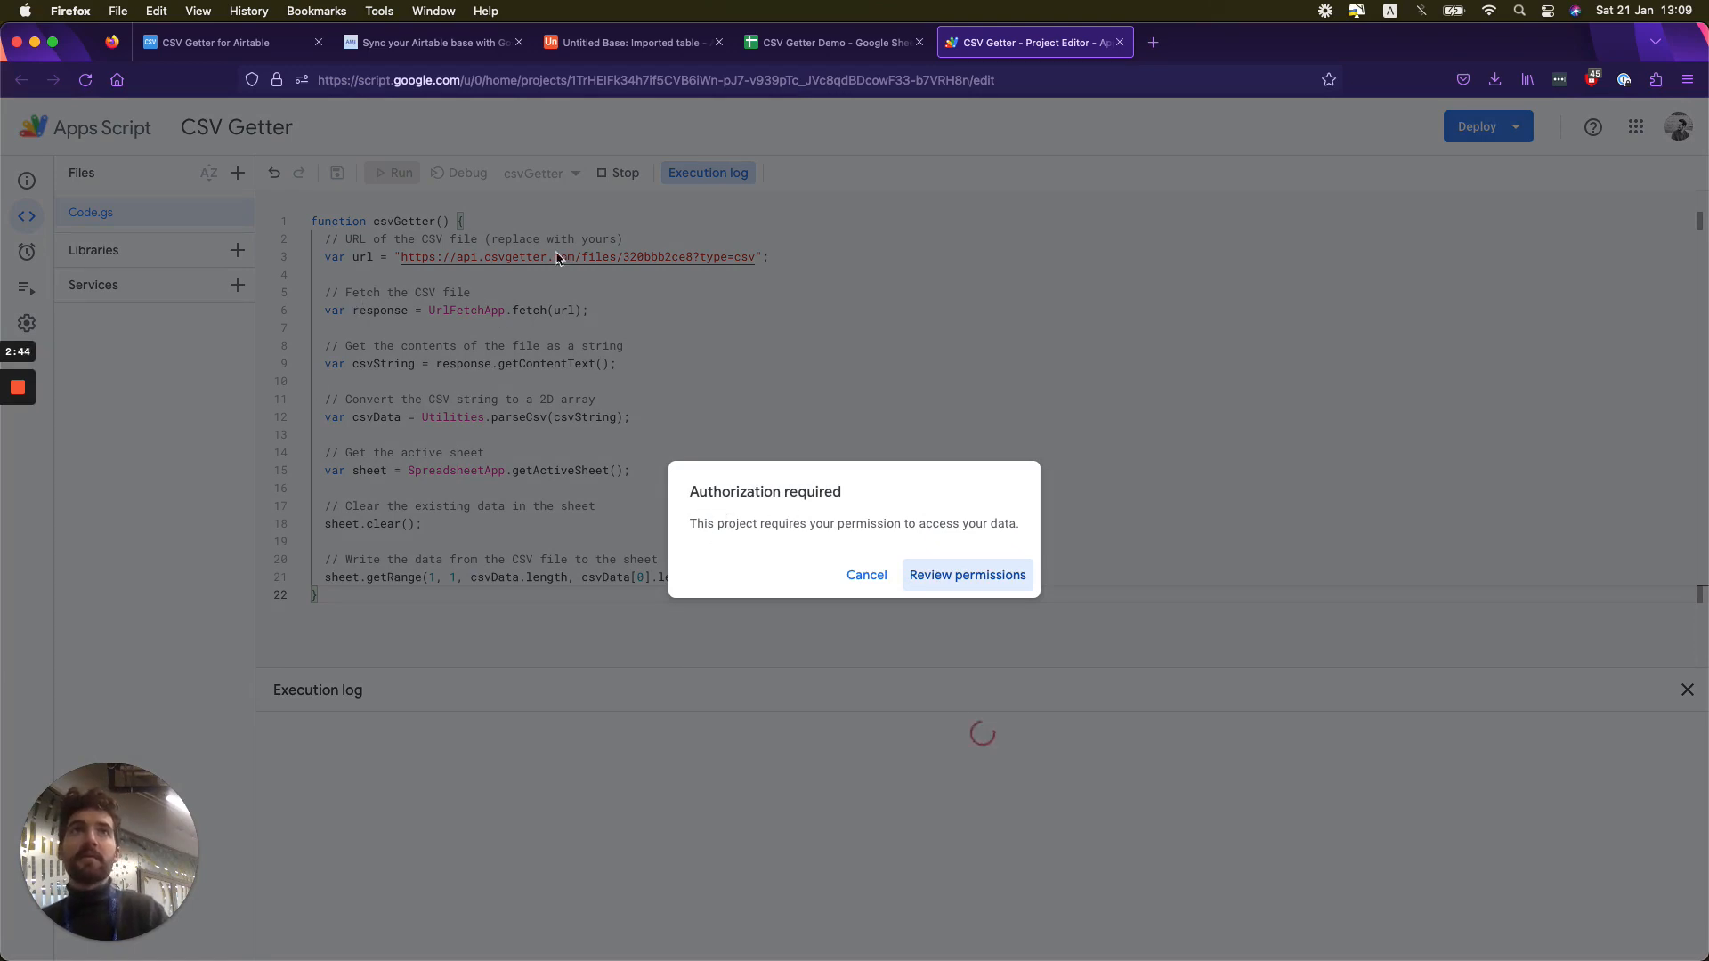
pyautogui.click(979, 577)
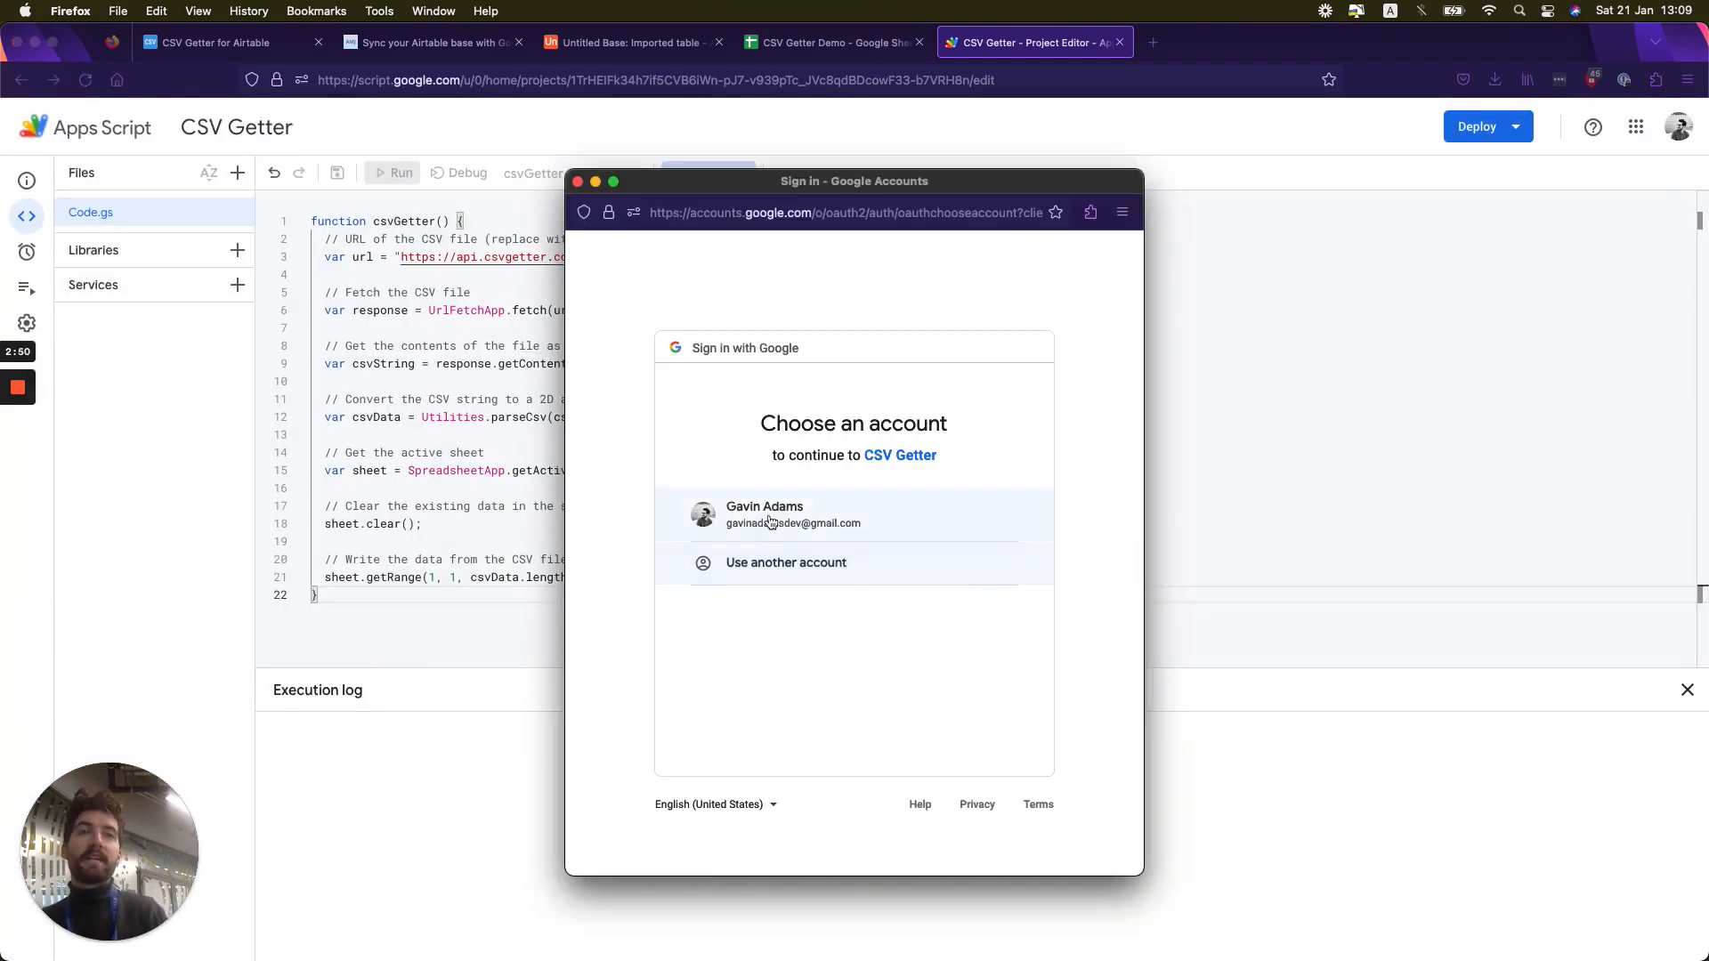
pyautogui.click(768, 513)
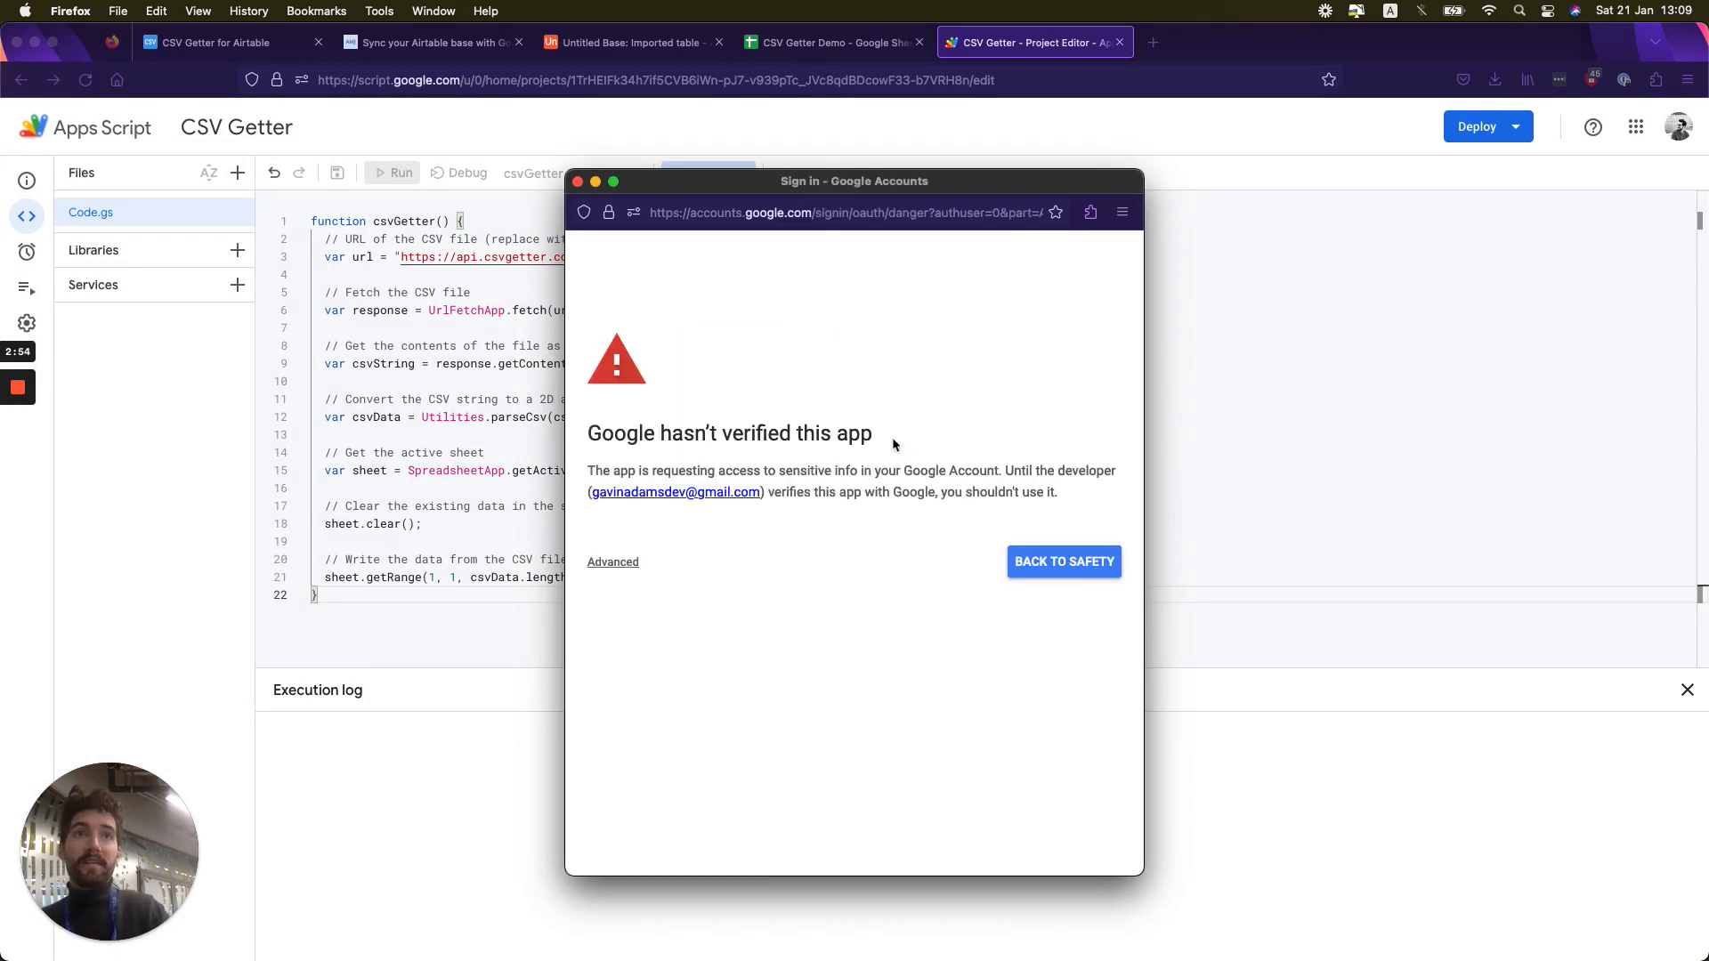
# - Continue past the unverified-app warning to CSV Getter and allow it access to spreadsheets and an external service
pyautogui.moveTo(894, 443); pyautogui.dragTo(806, 436)
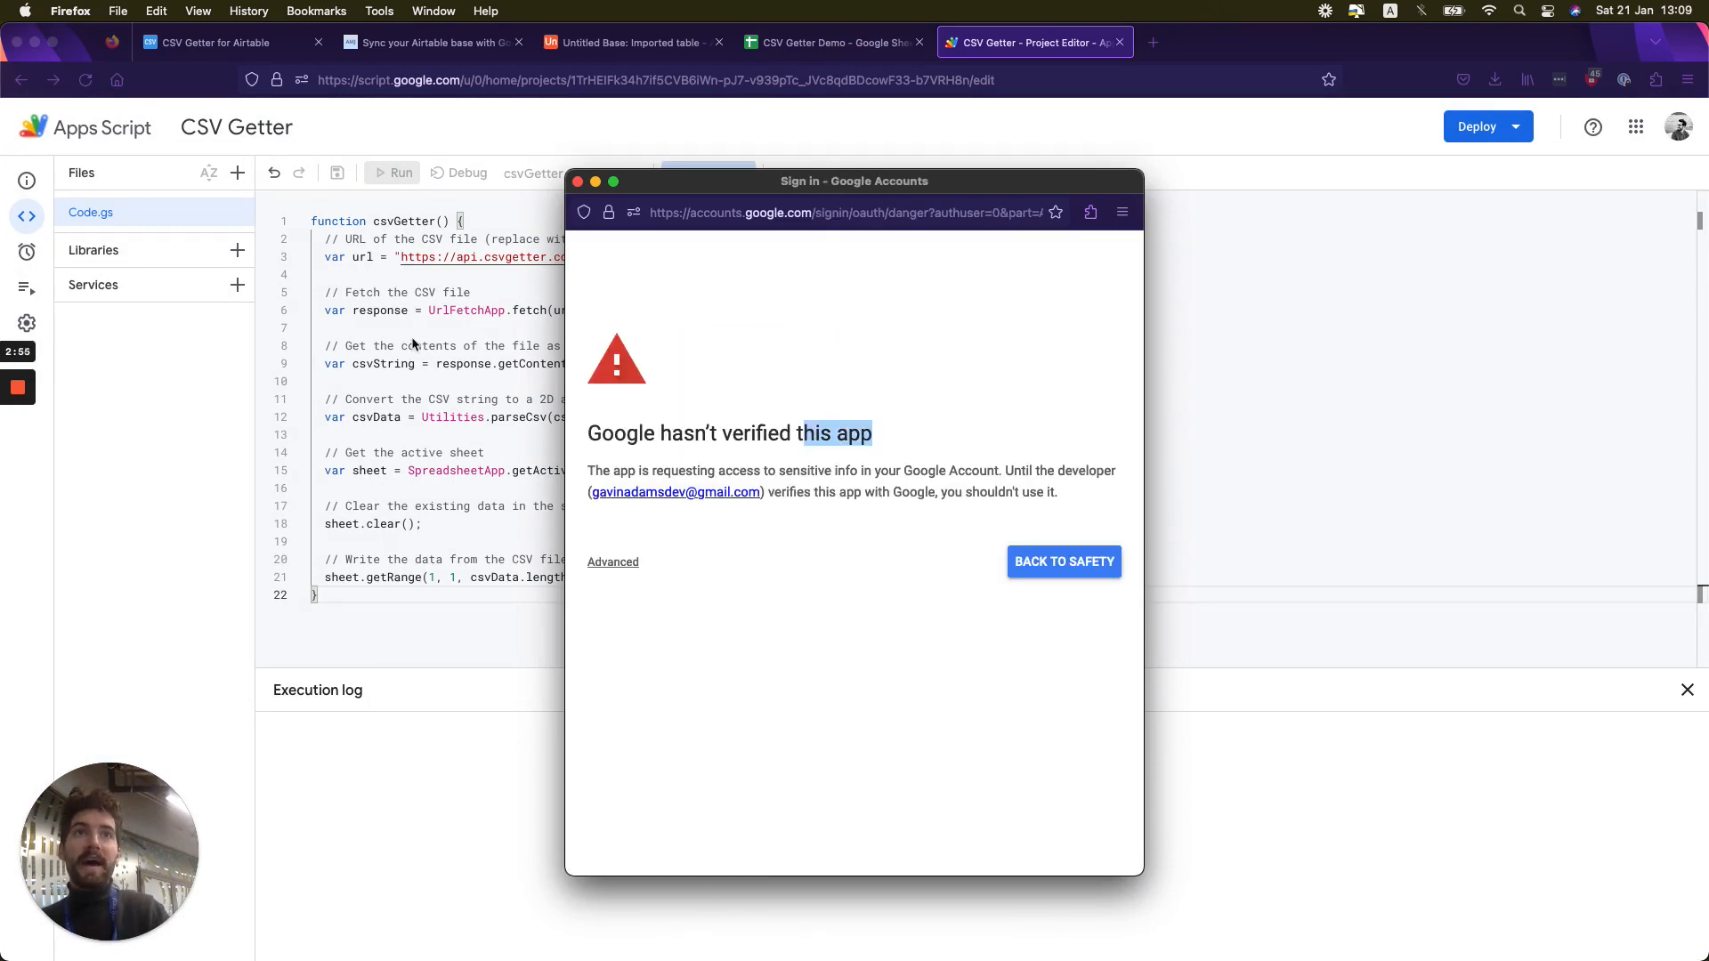
pyautogui.click(913, 406)
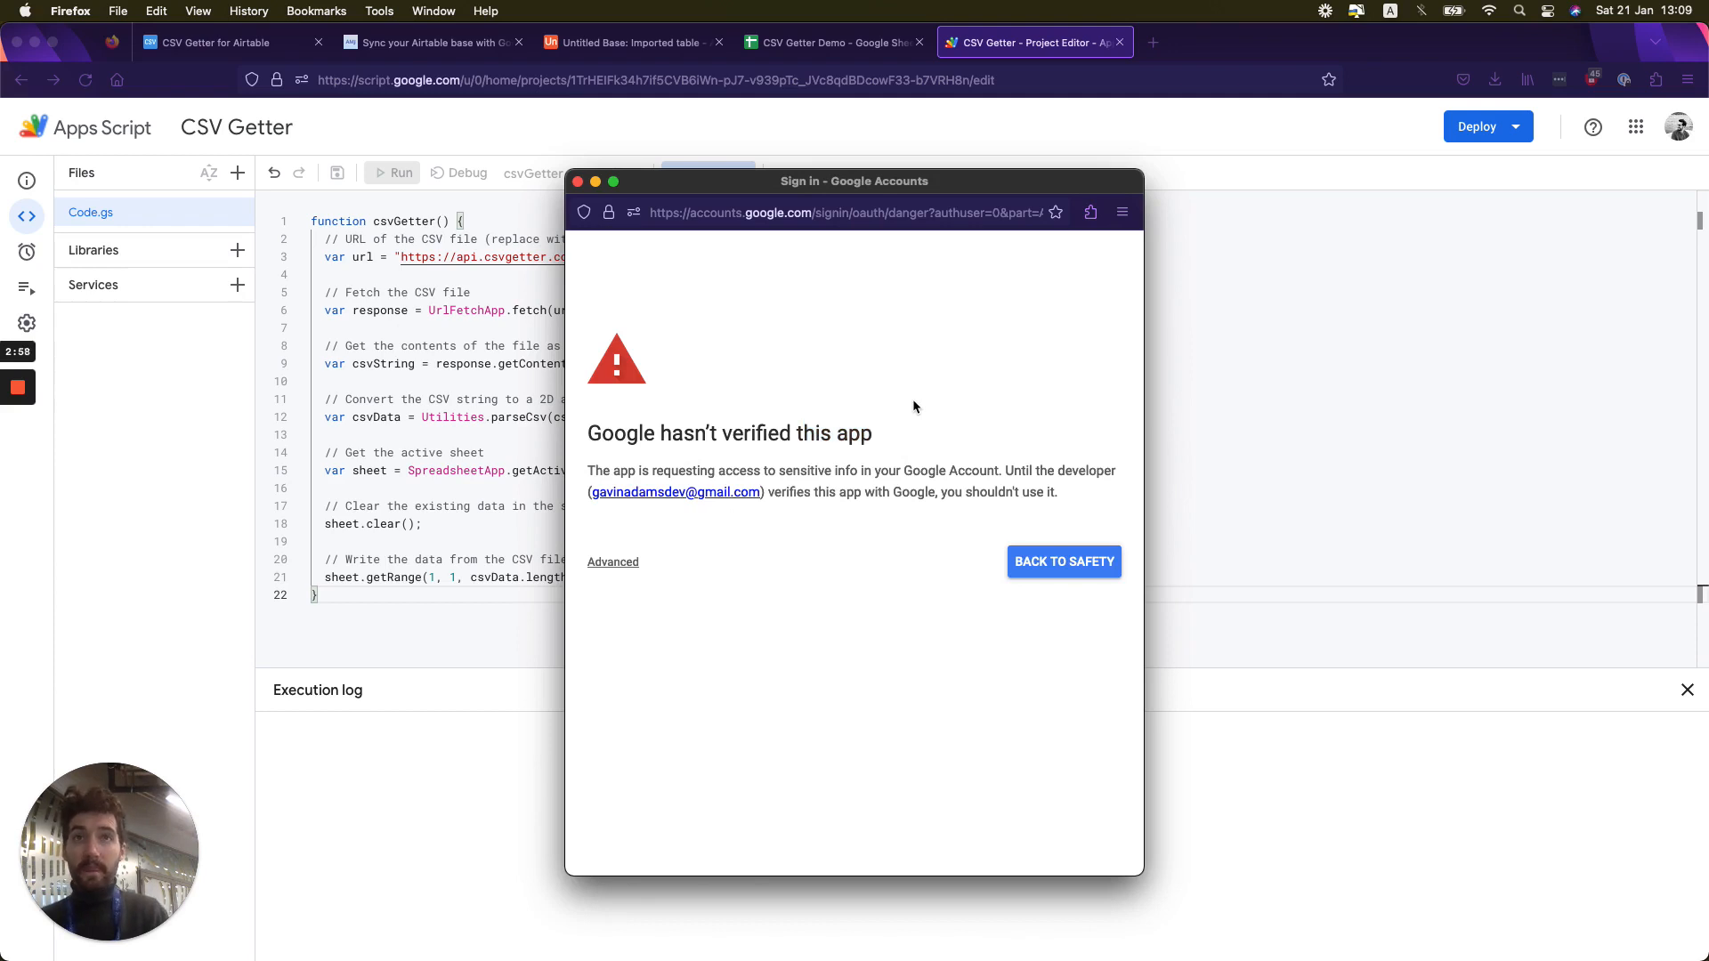
pyautogui.click(601, 566)
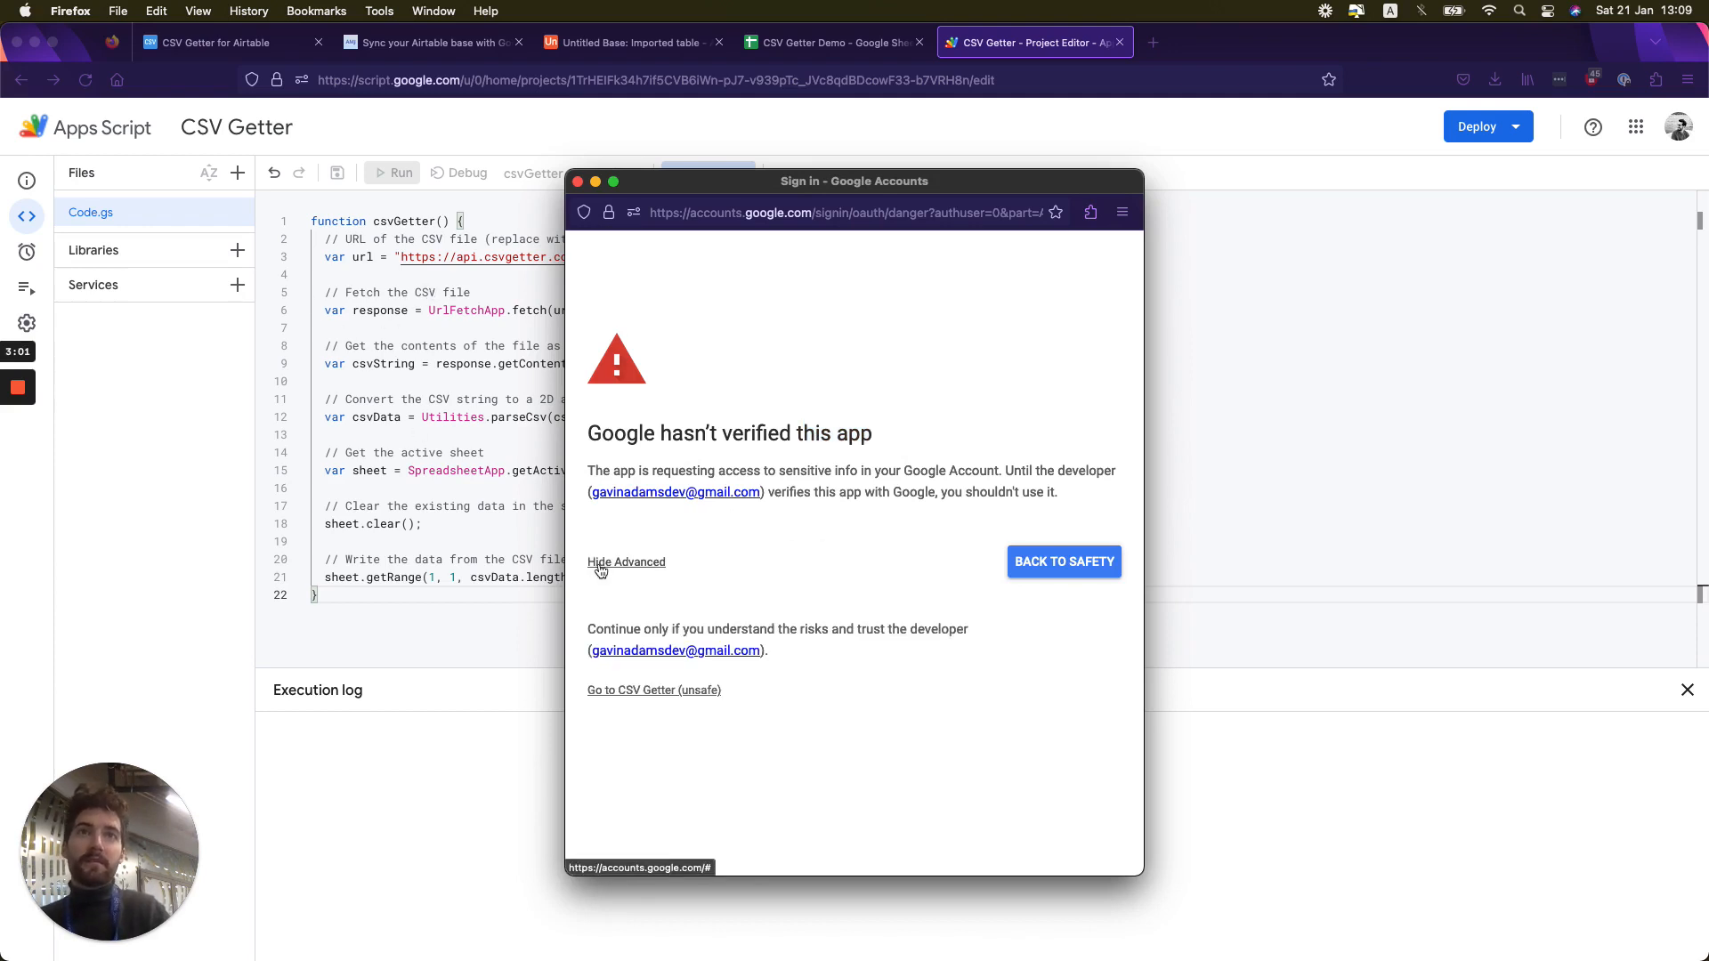
pyautogui.click(645, 692)
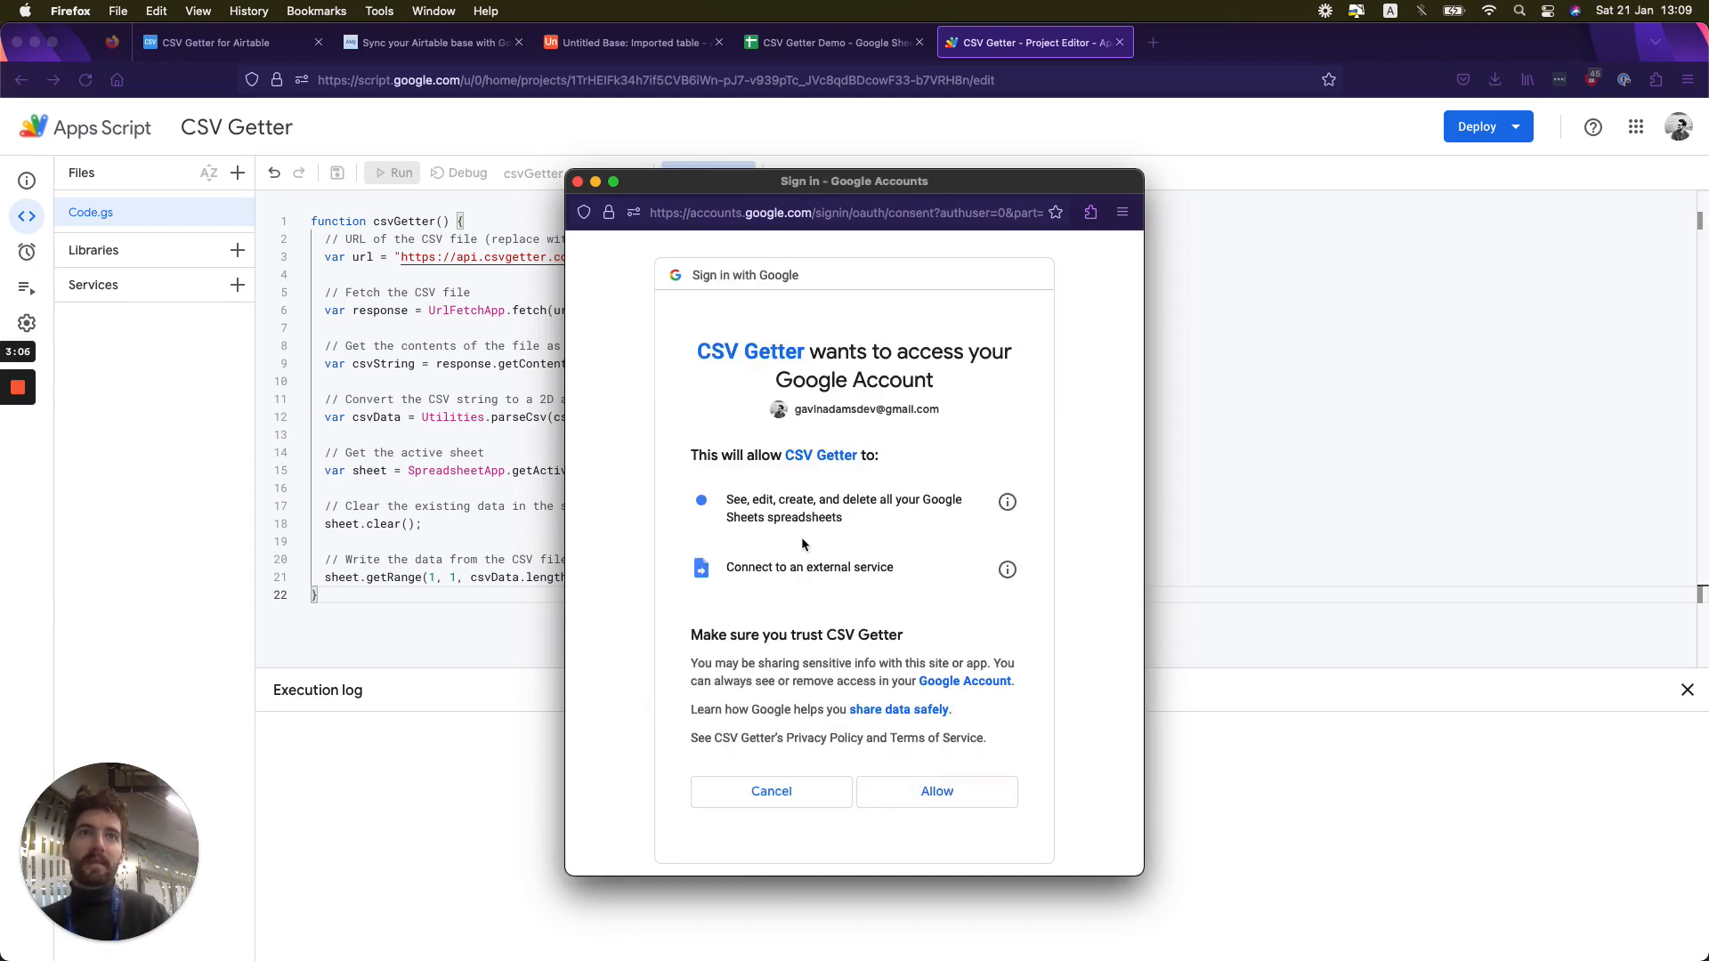
pyautogui.moveTo(846, 520); pyautogui.dragTo(723, 502)
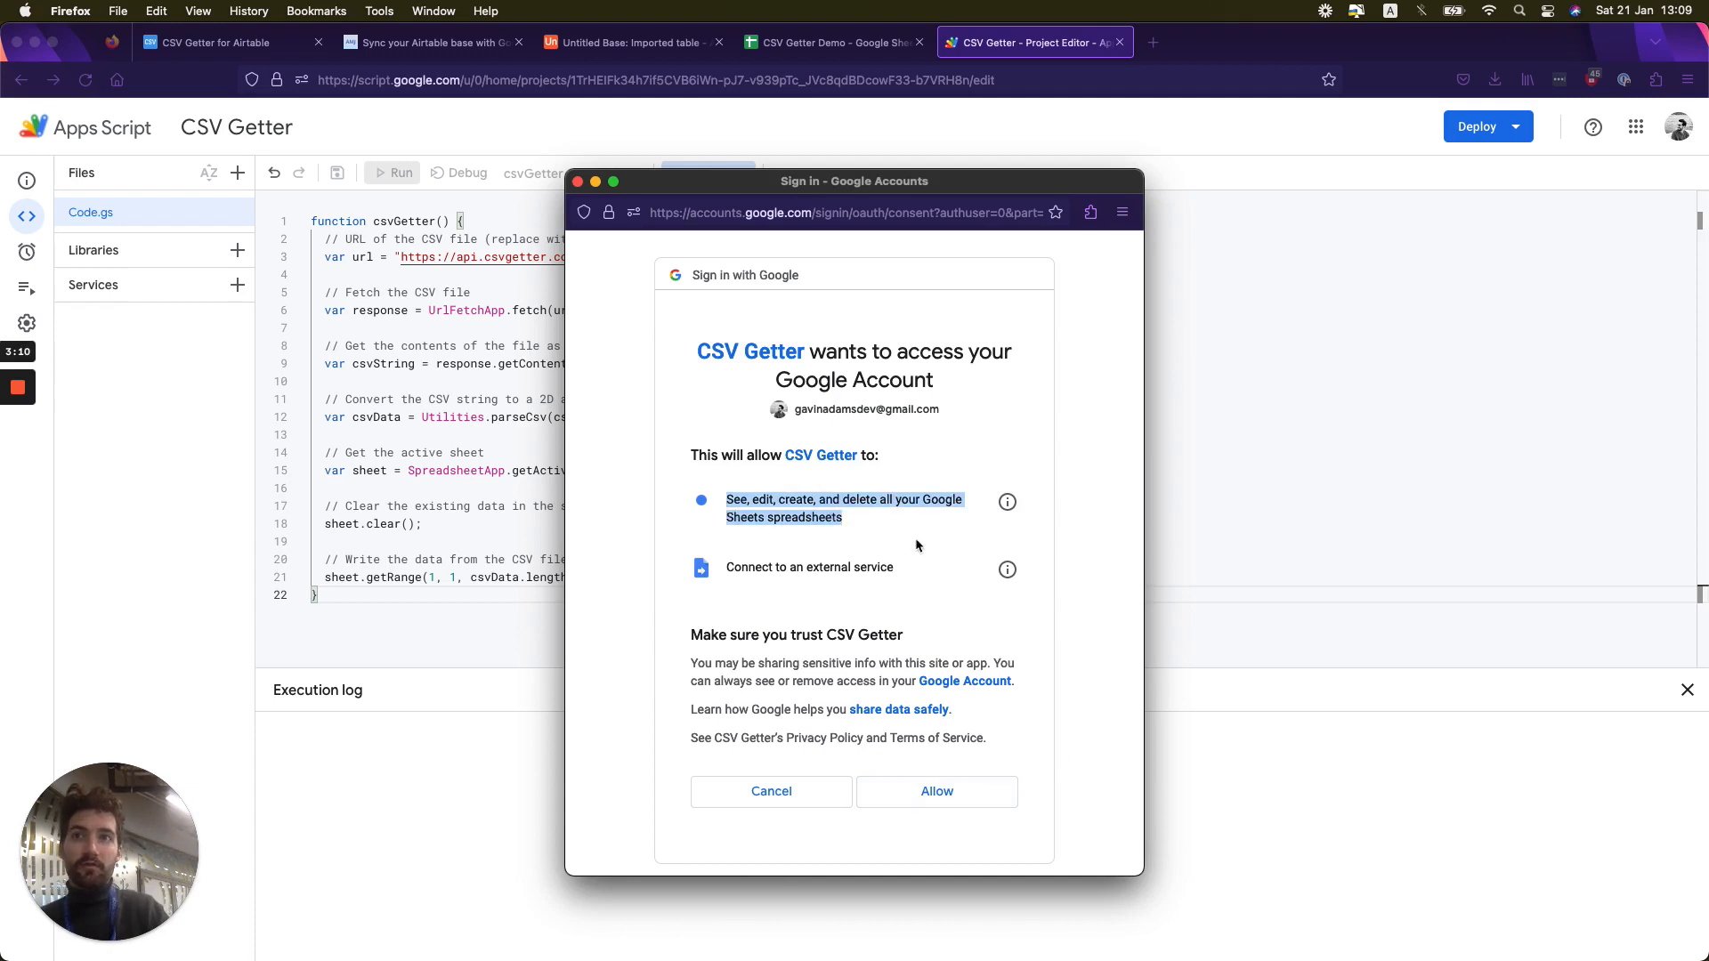
pyautogui.click(915, 795)
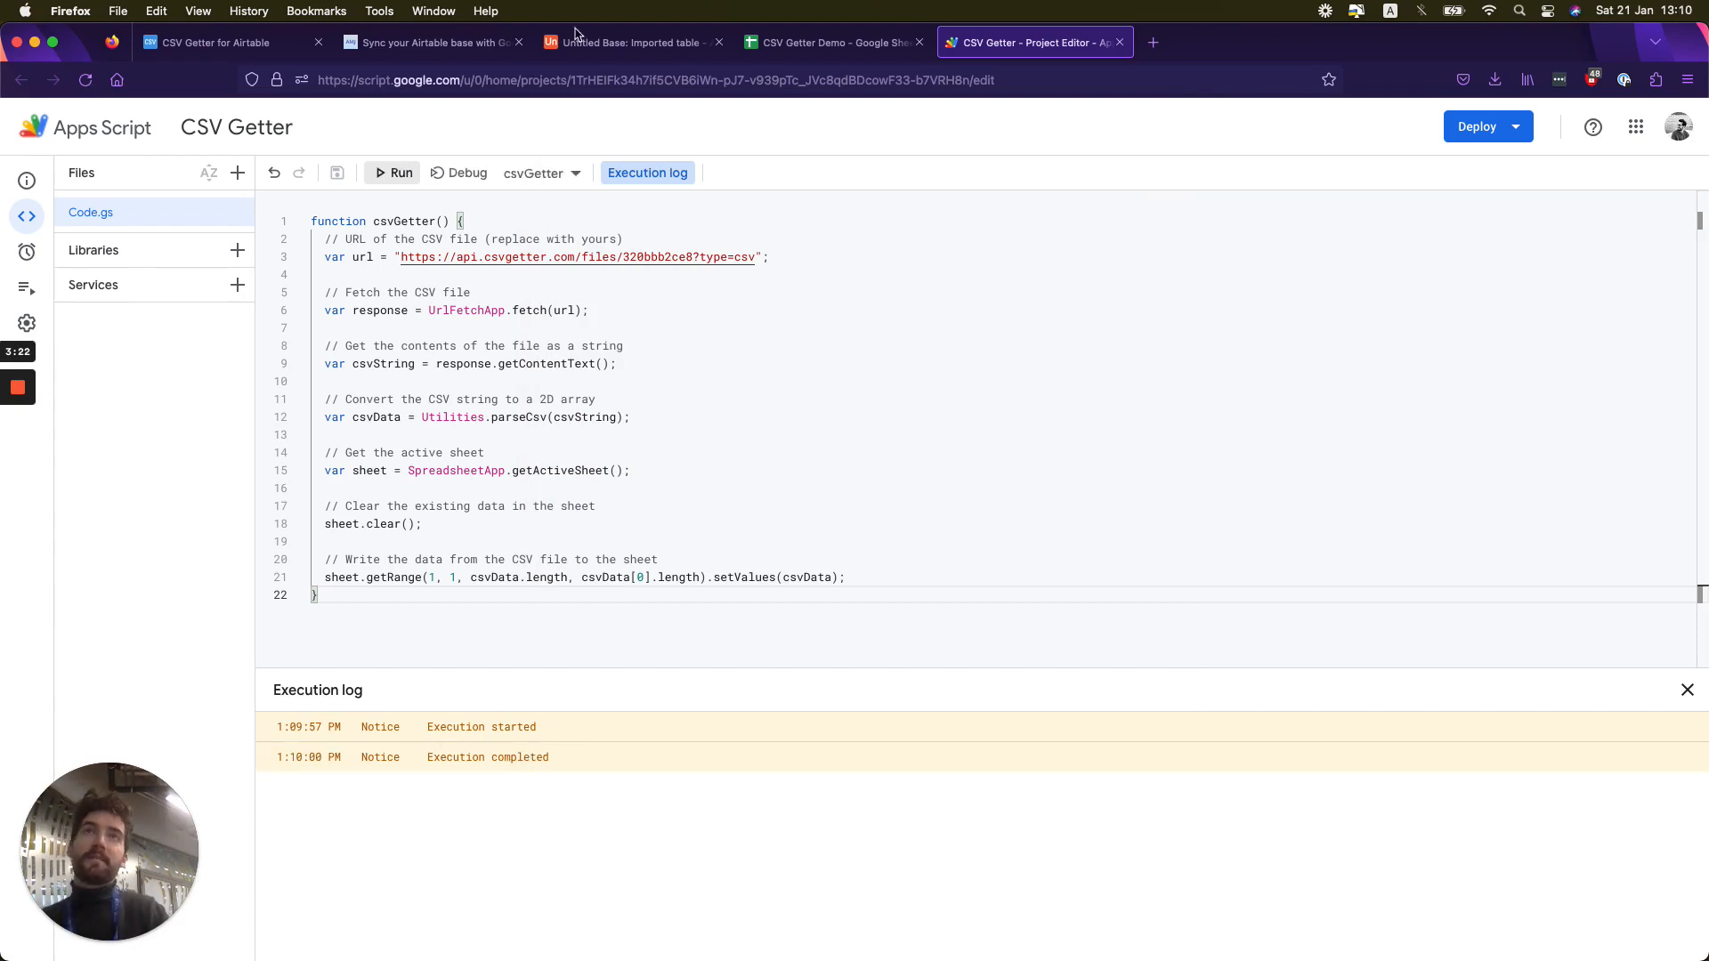
# - Compare the Airtable imported table with the rows written to the CSV Getter Demo spreadsheet
pyautogui.click(580, 39)
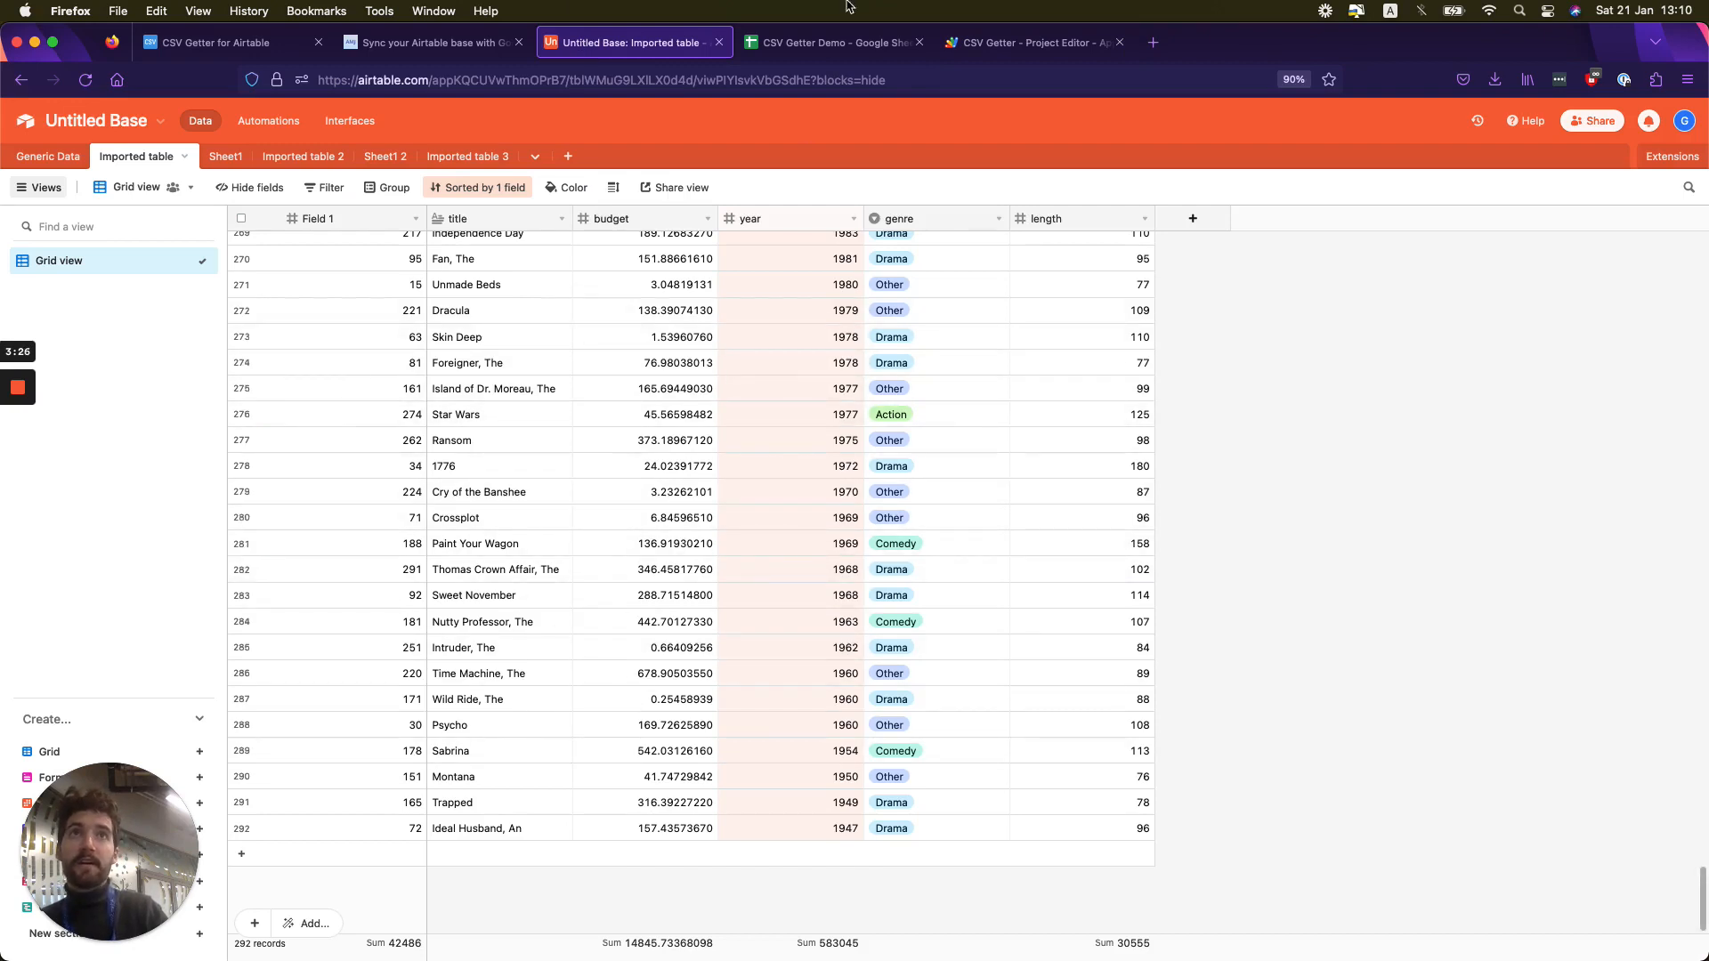
pyautogui.click(832, 42)
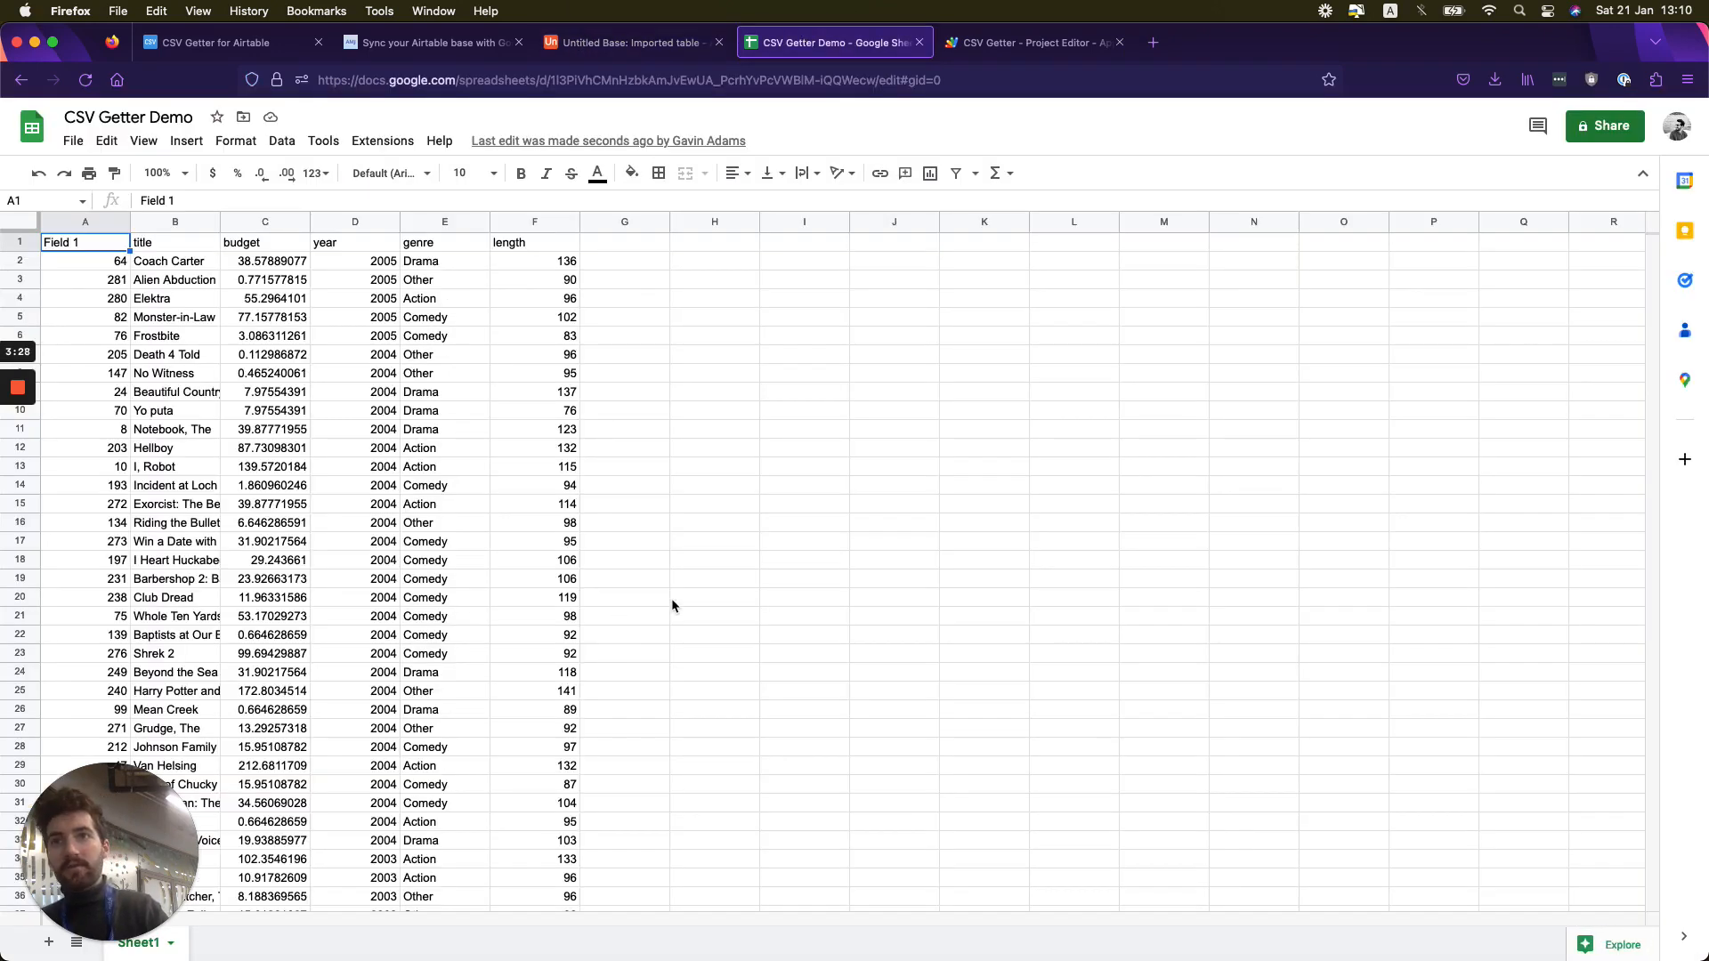
pyautogui.scroll(-5, 671, 598)
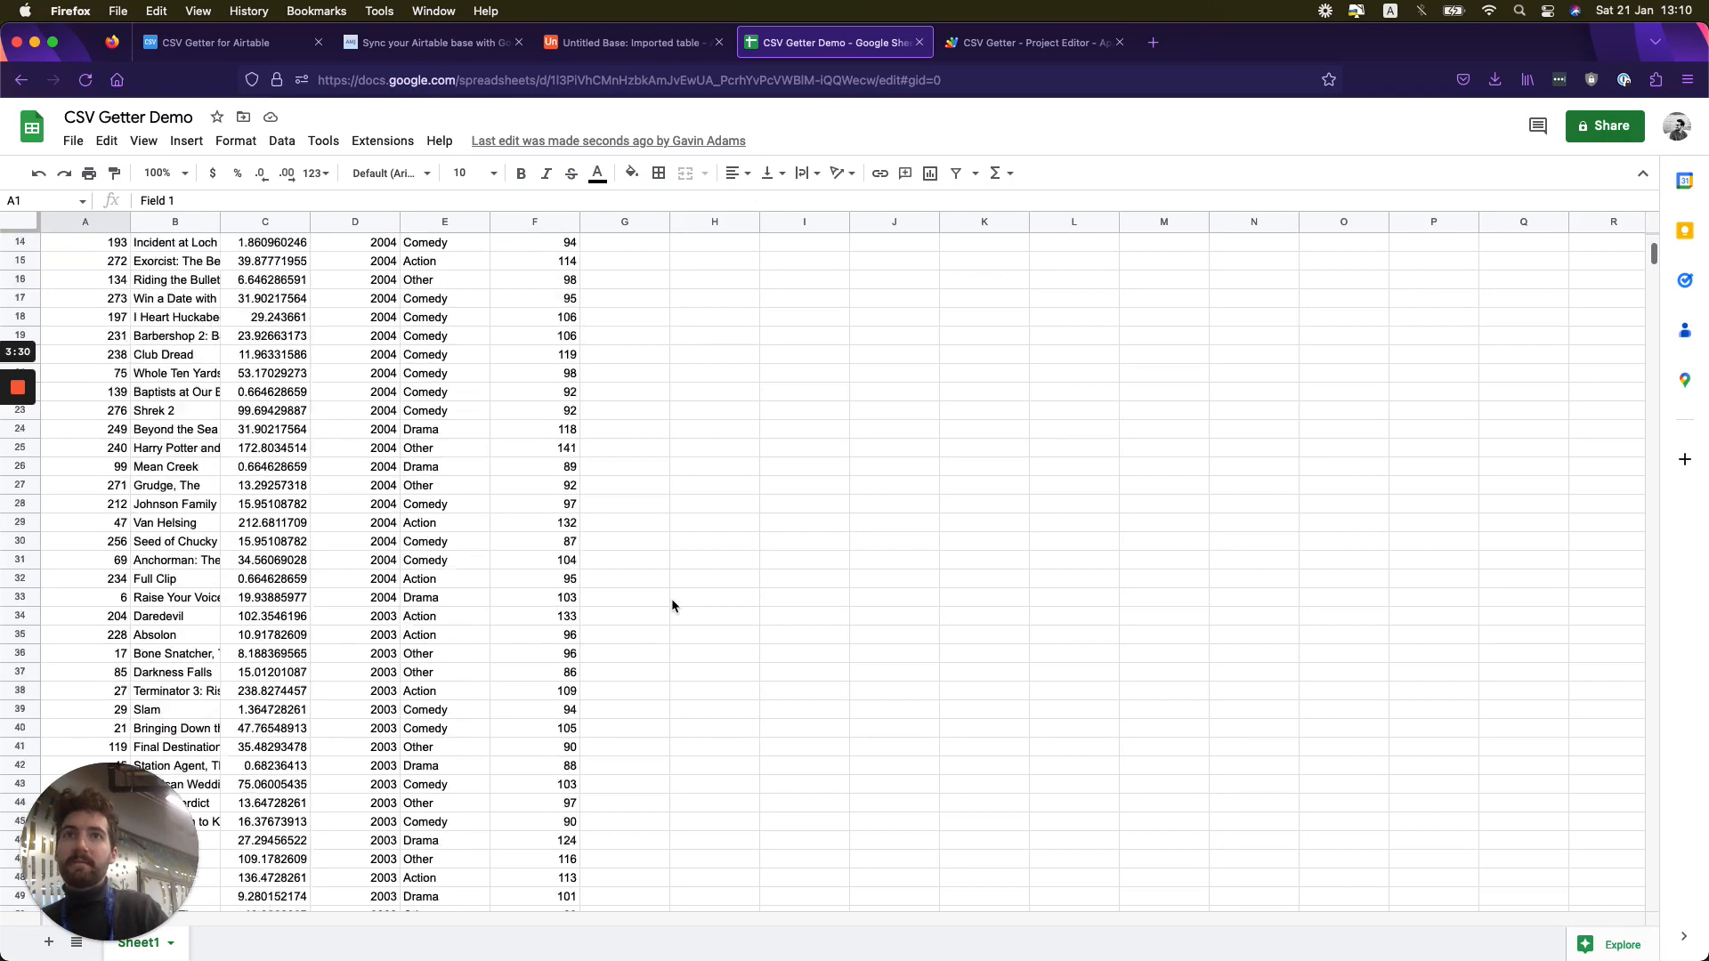
pyautogui.scroll(5, 672, 603)
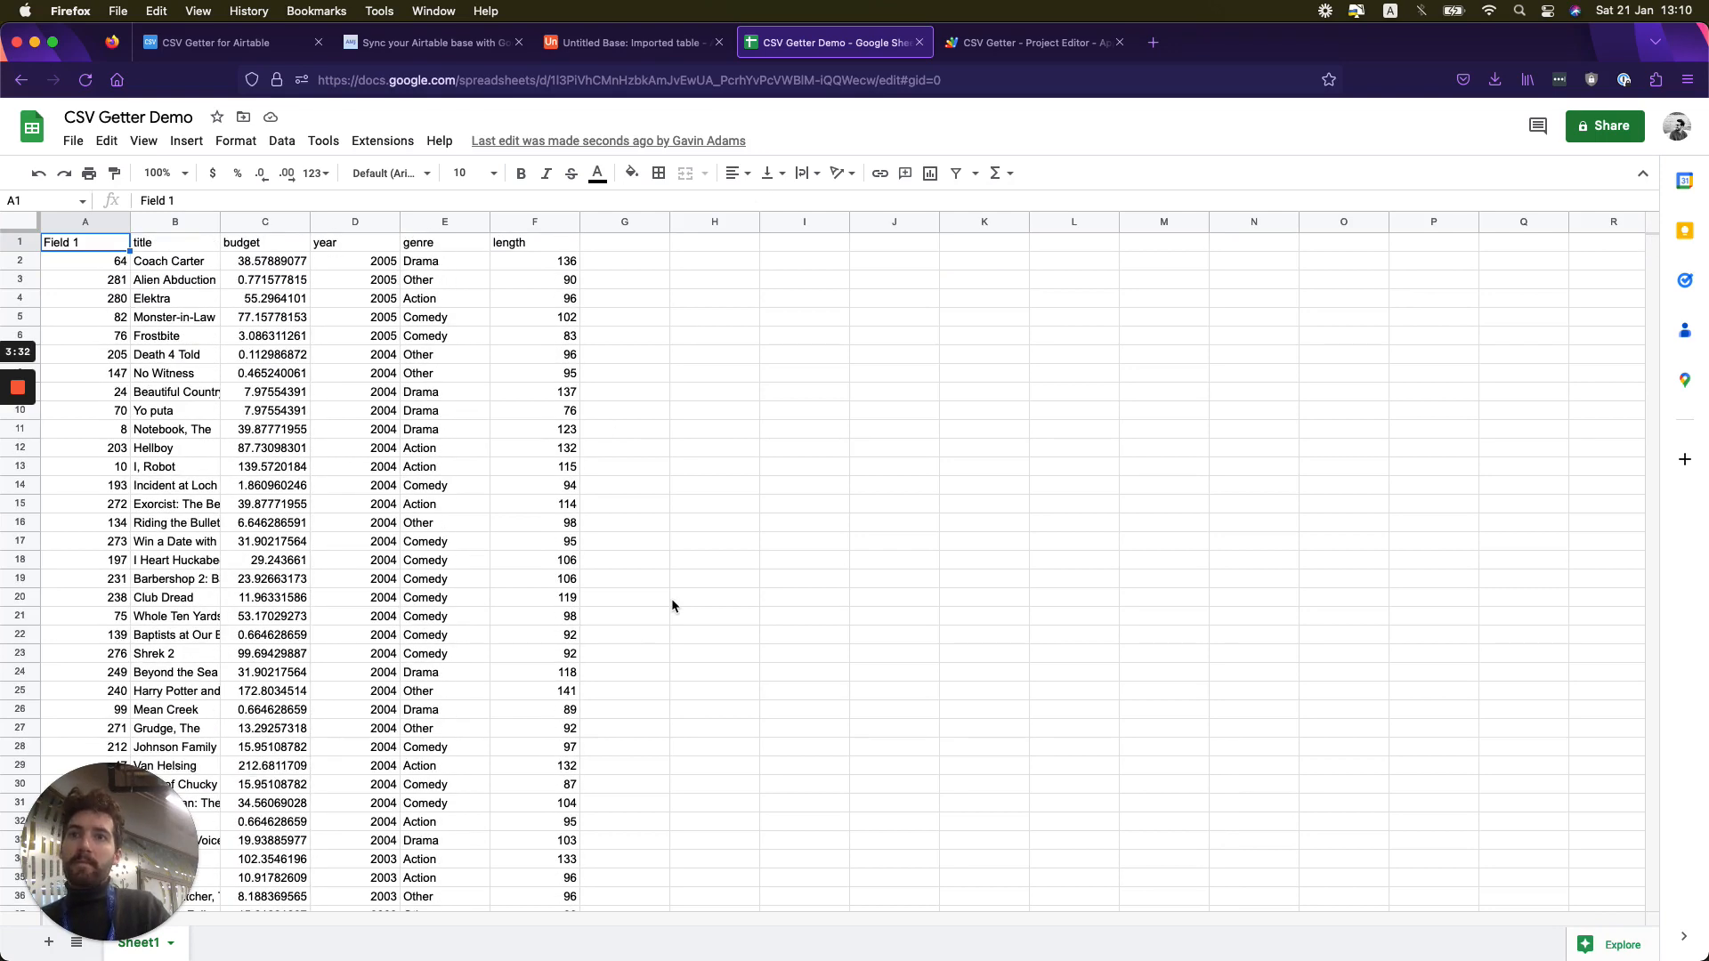
pyautogui.scroll(-4, 671, 598)
pyautogui.scroll(3, 671, 599)
pyautogui.scroll(1, 675, 590)
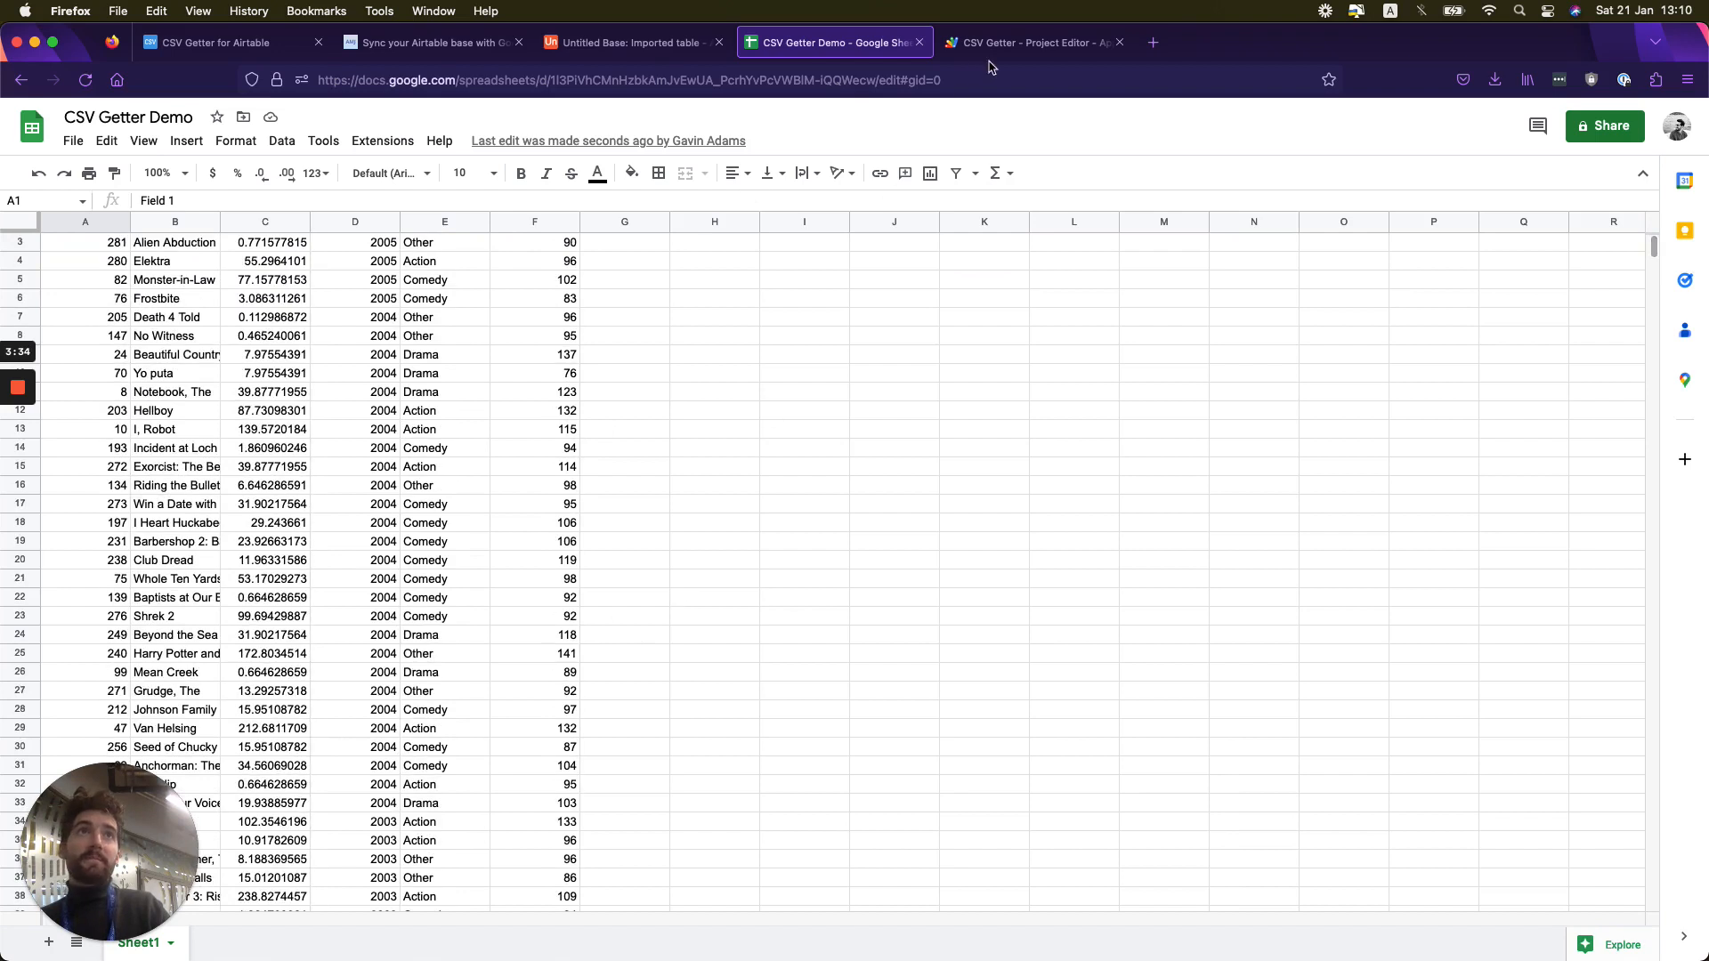
# - Add a time-driven Apps Script trigger that runs csvGetter from Head on a minutes timer every 5 minutes, and save it
pyautogui.click(1032, 42)
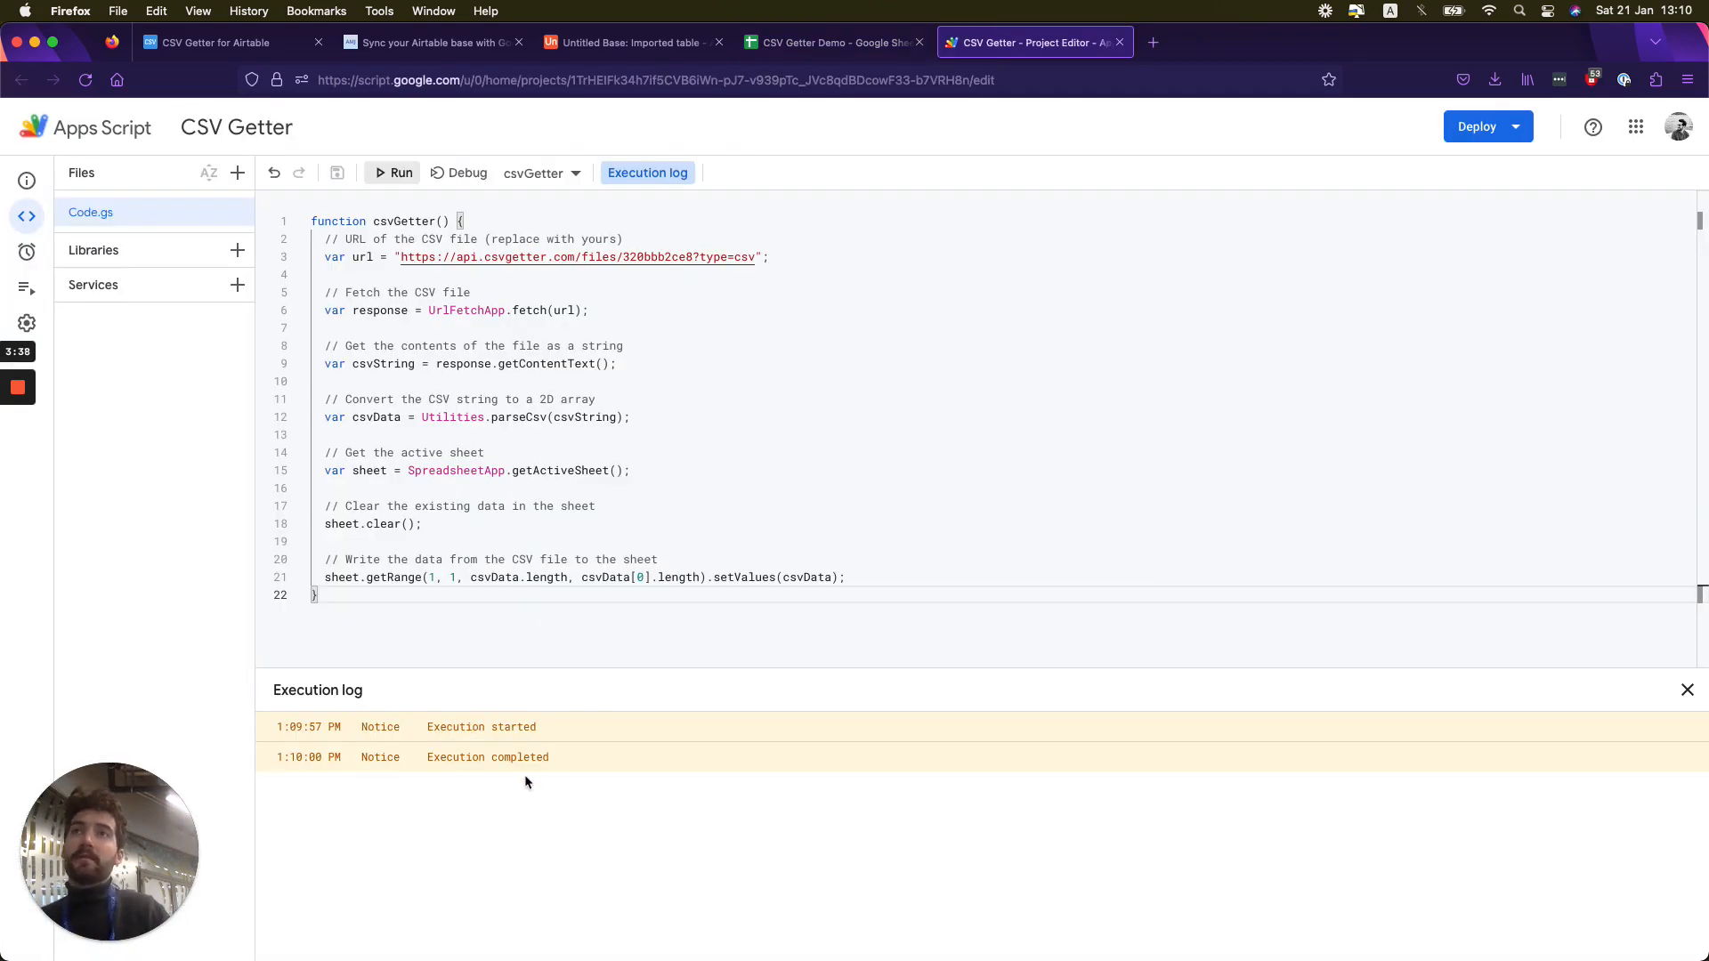
pyautogui.click(22, 256)
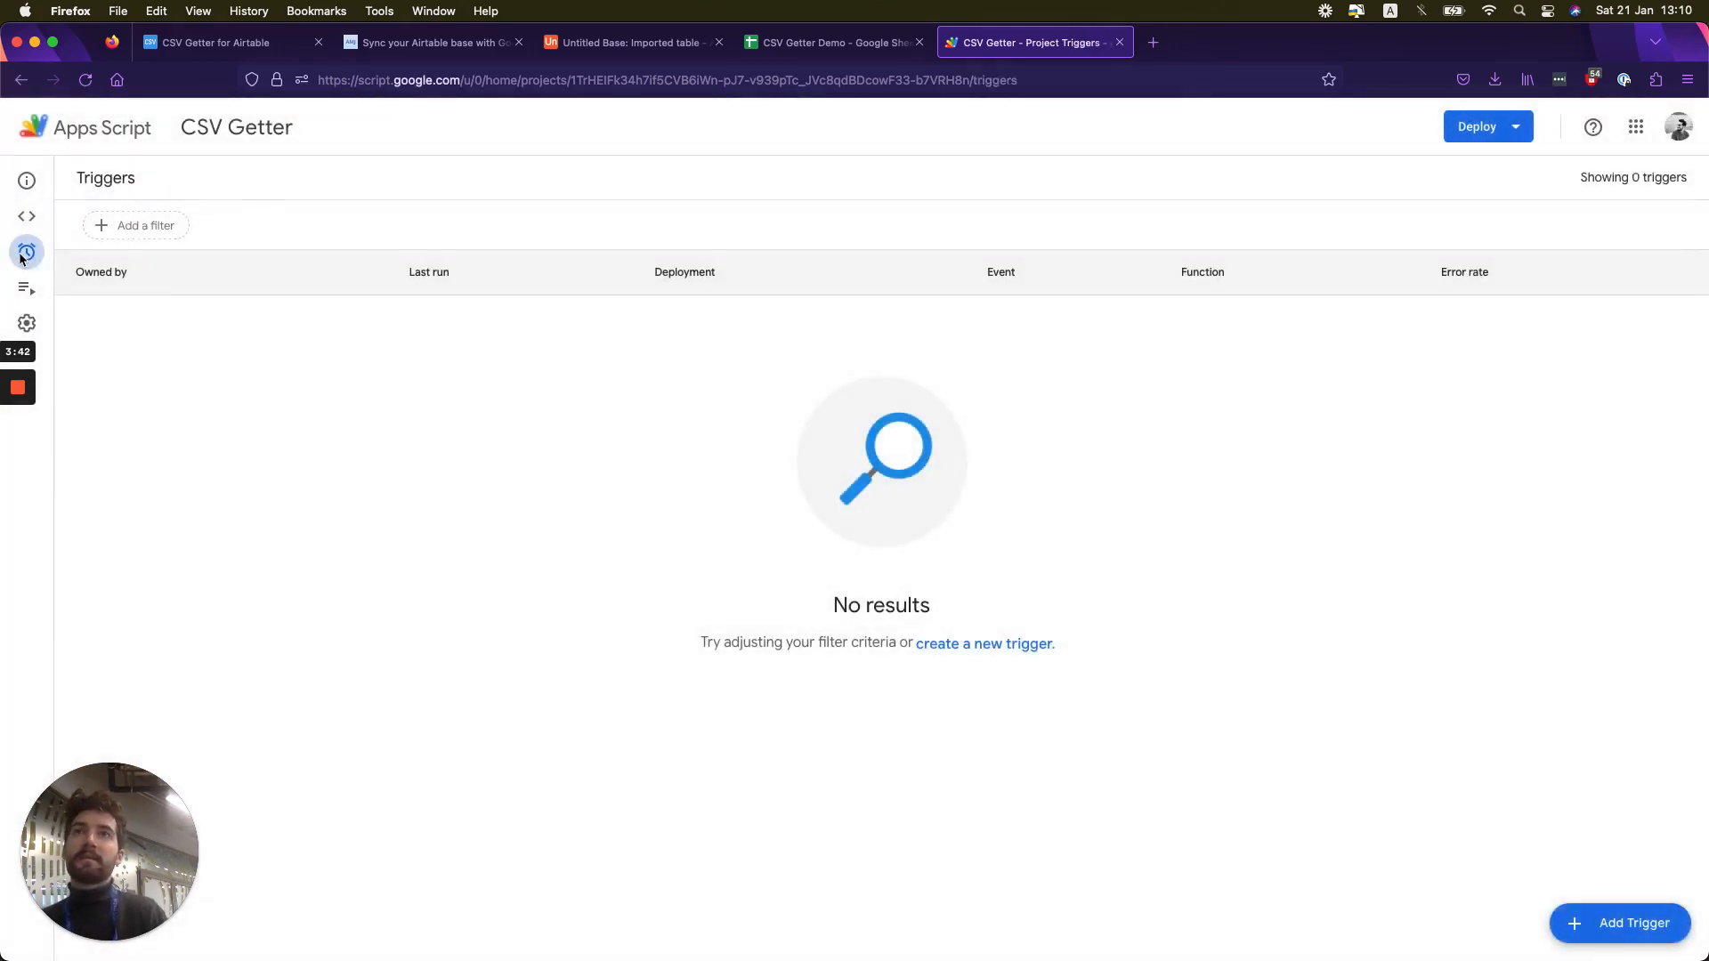
pyautogui.click(1619, 924)
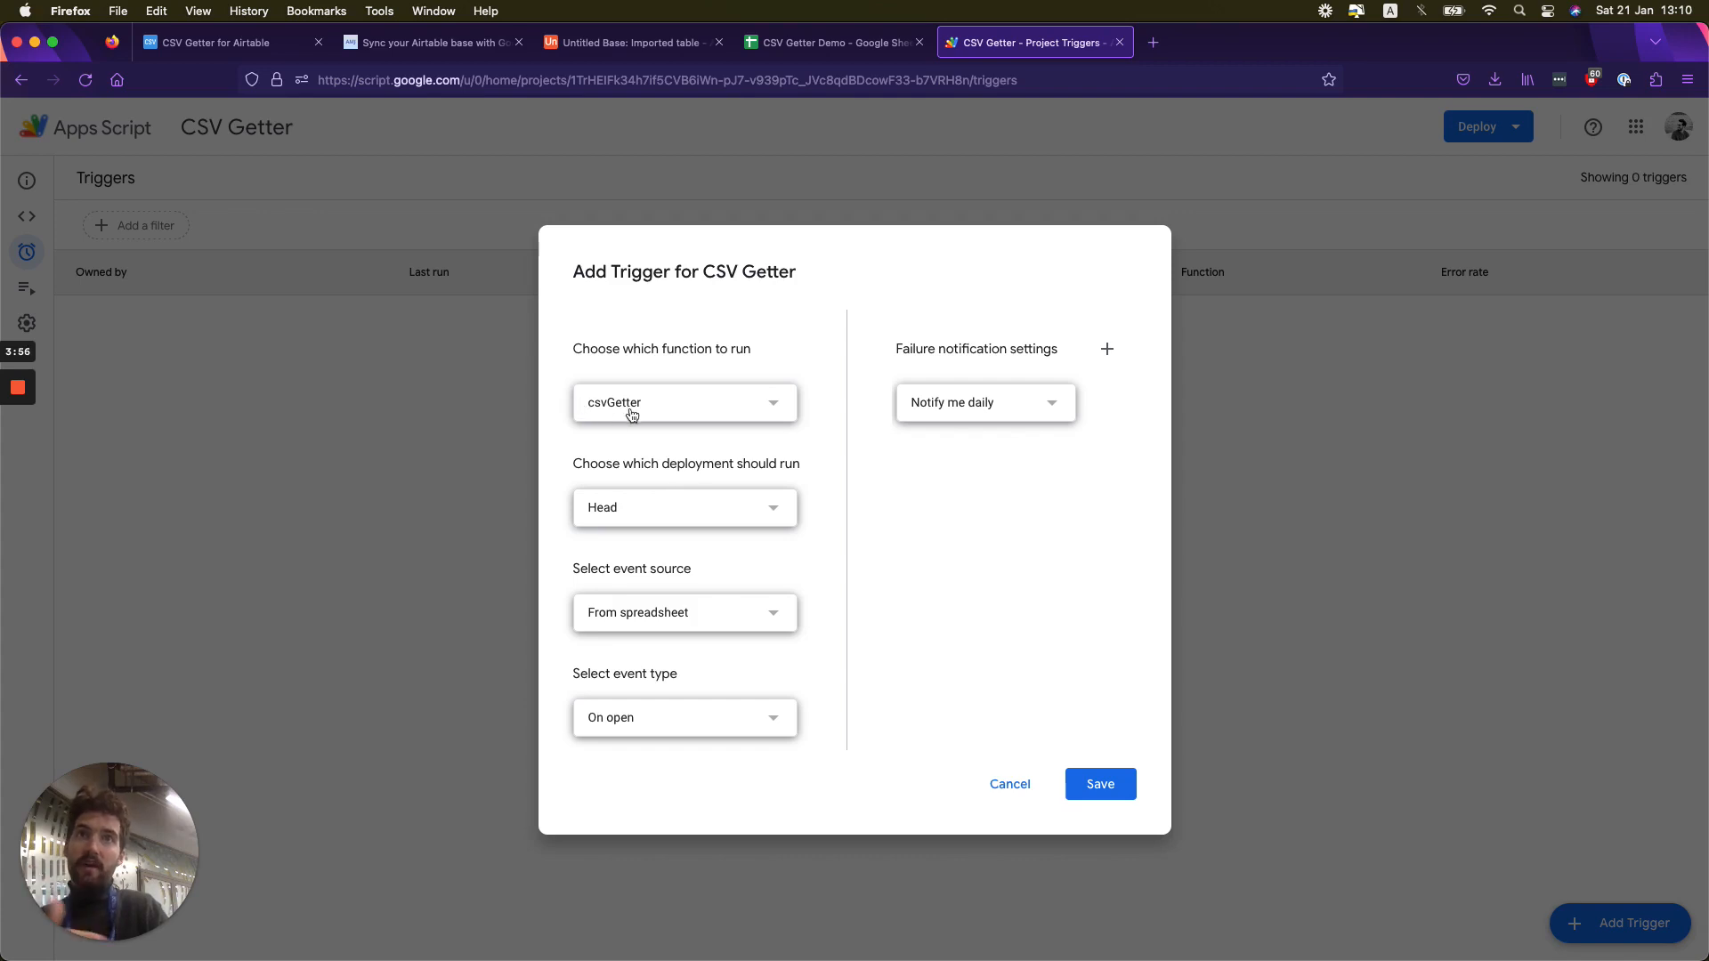
pyautogui.click(649, 614)
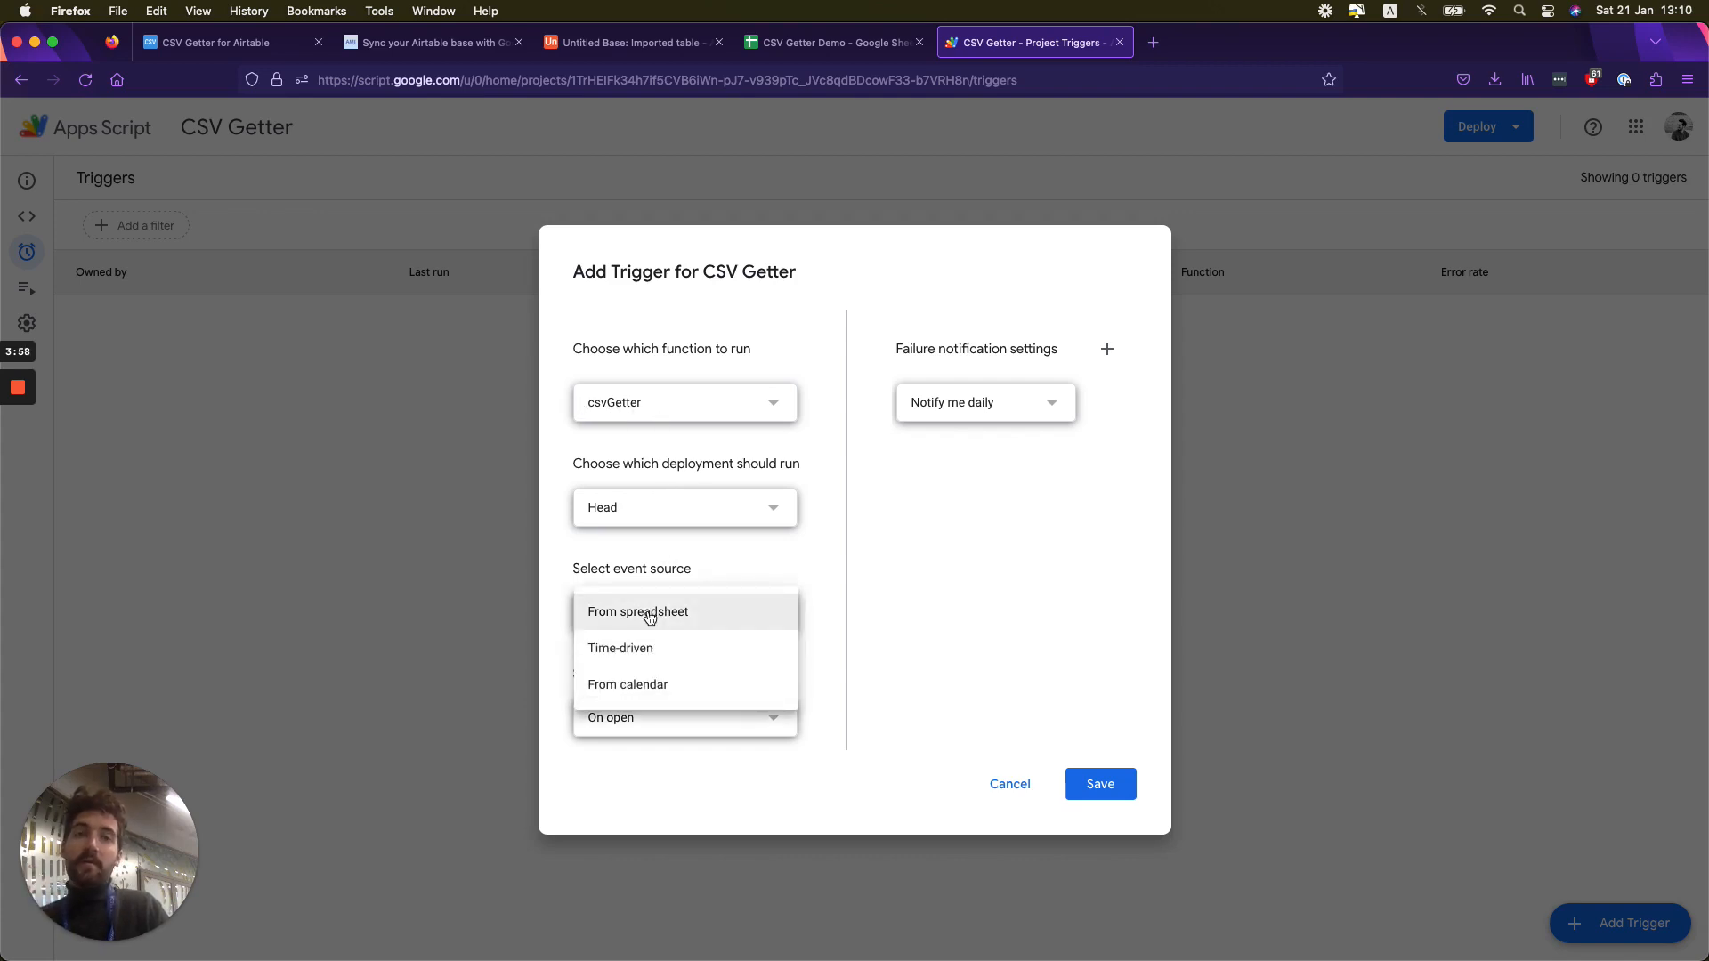
pyautogui.click(623, 649)
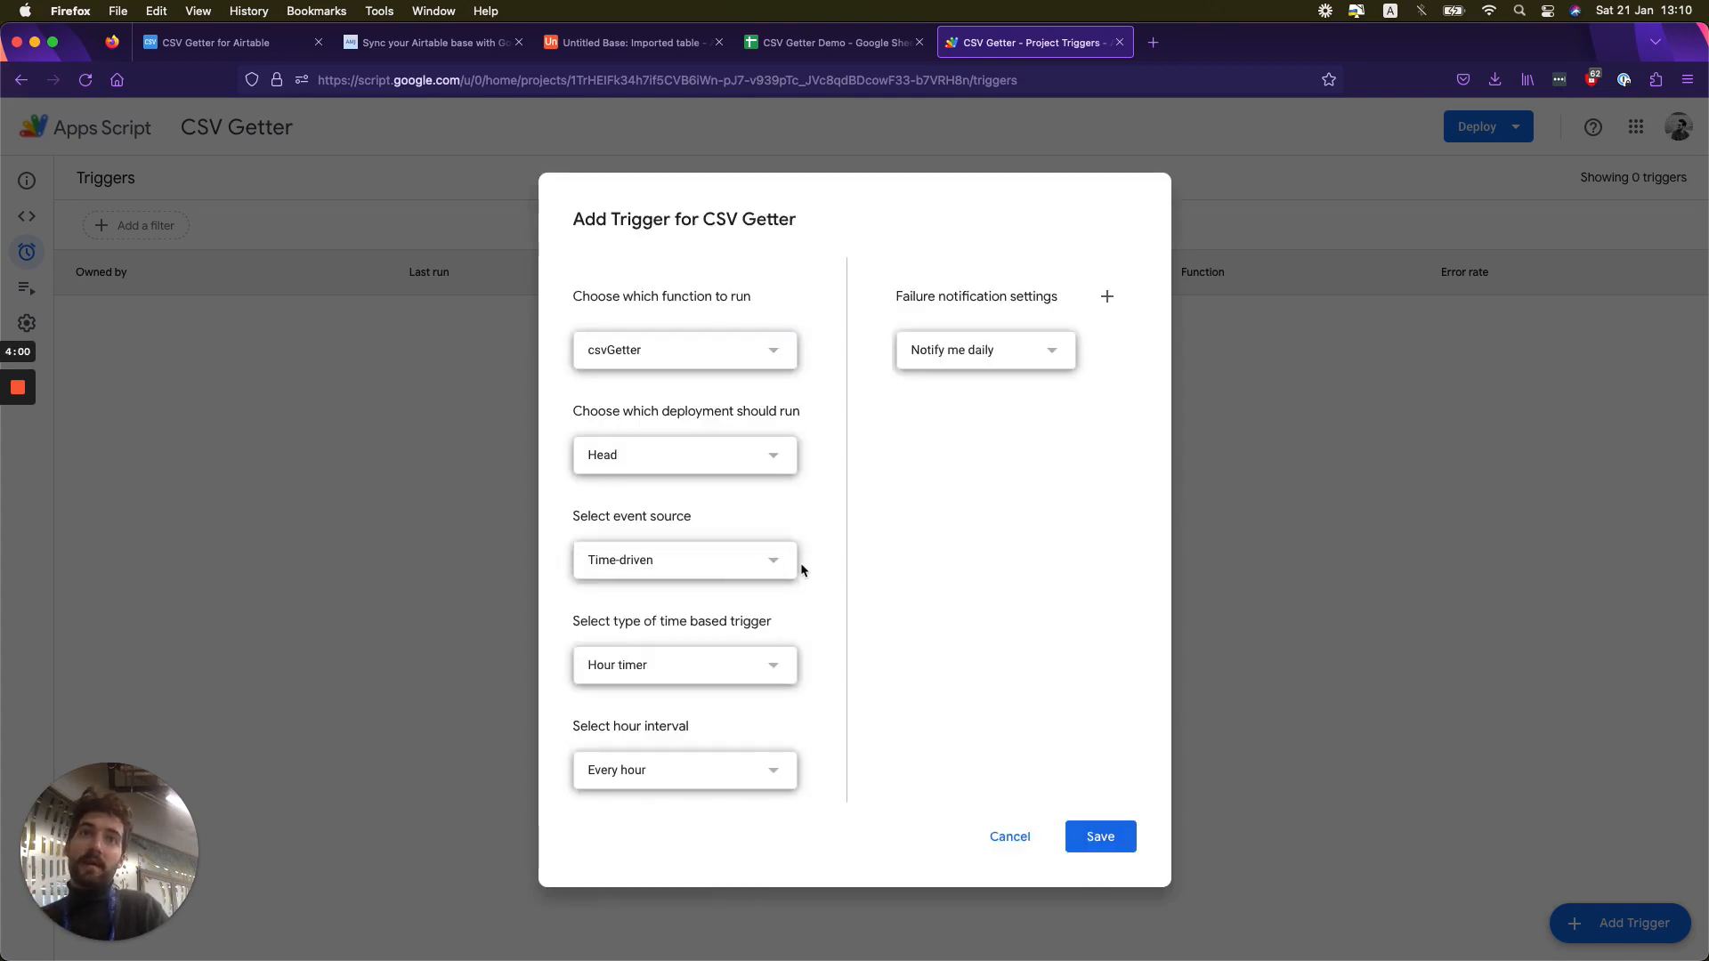
pyautogui.click(681, 667)
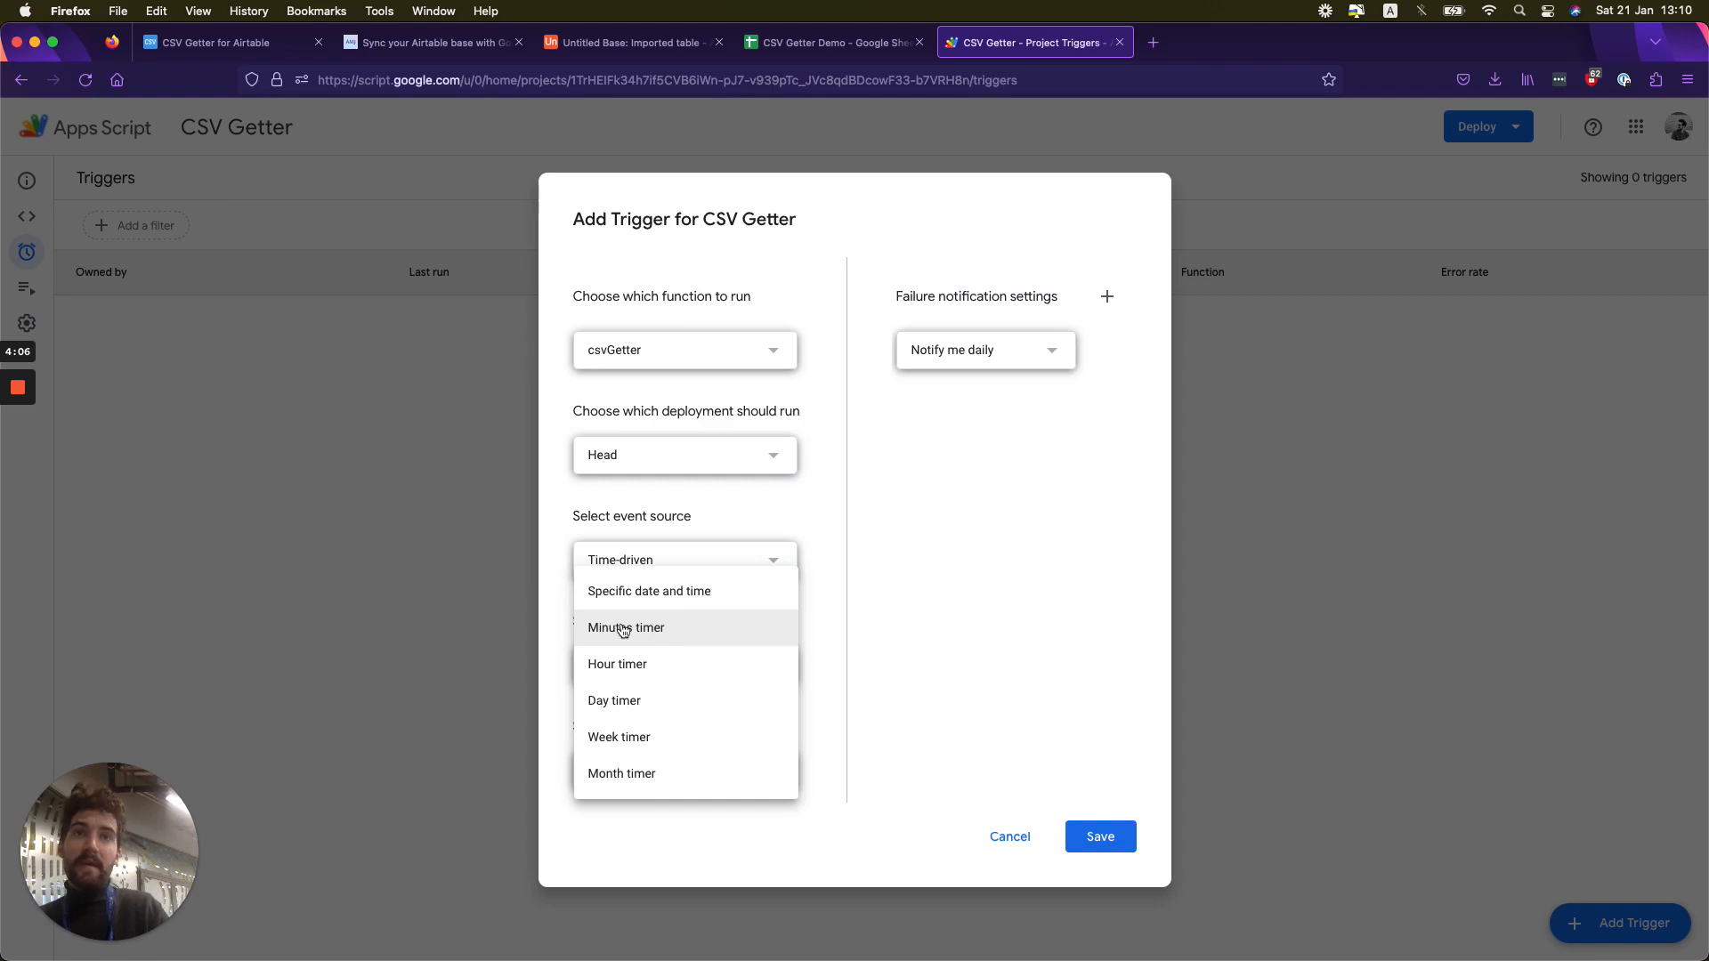
pyautogui.click(659, 632)
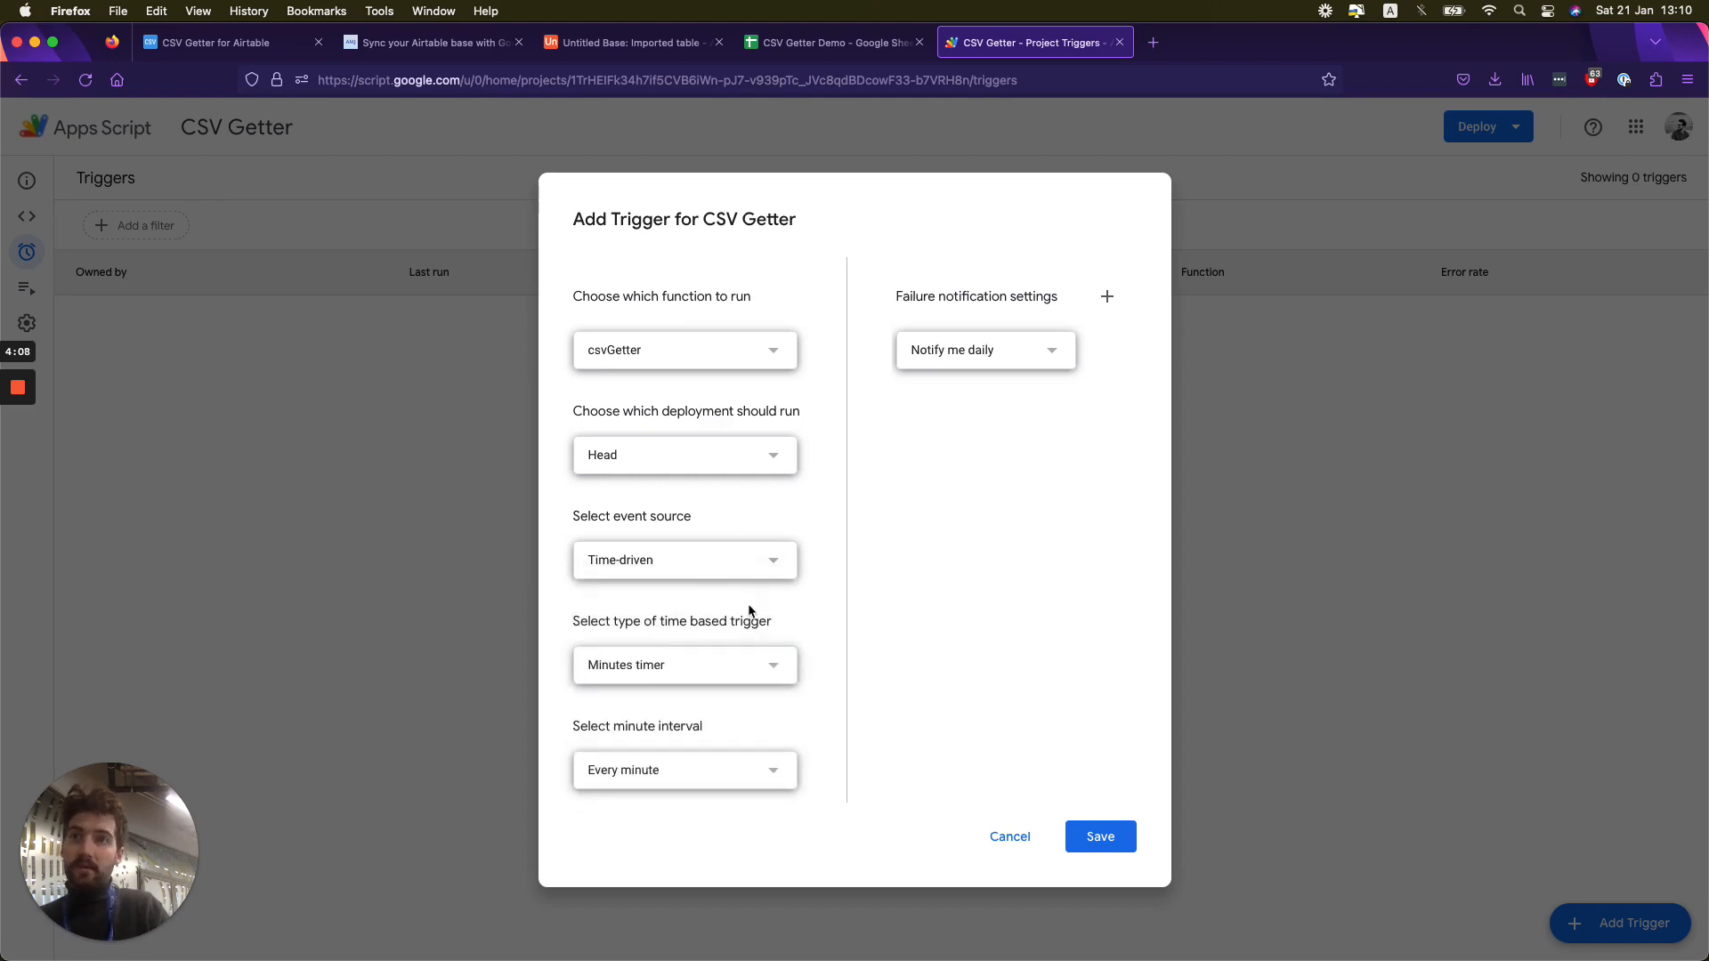
pyautogui.click(686, 768)
pyautogui.click(647, 789)
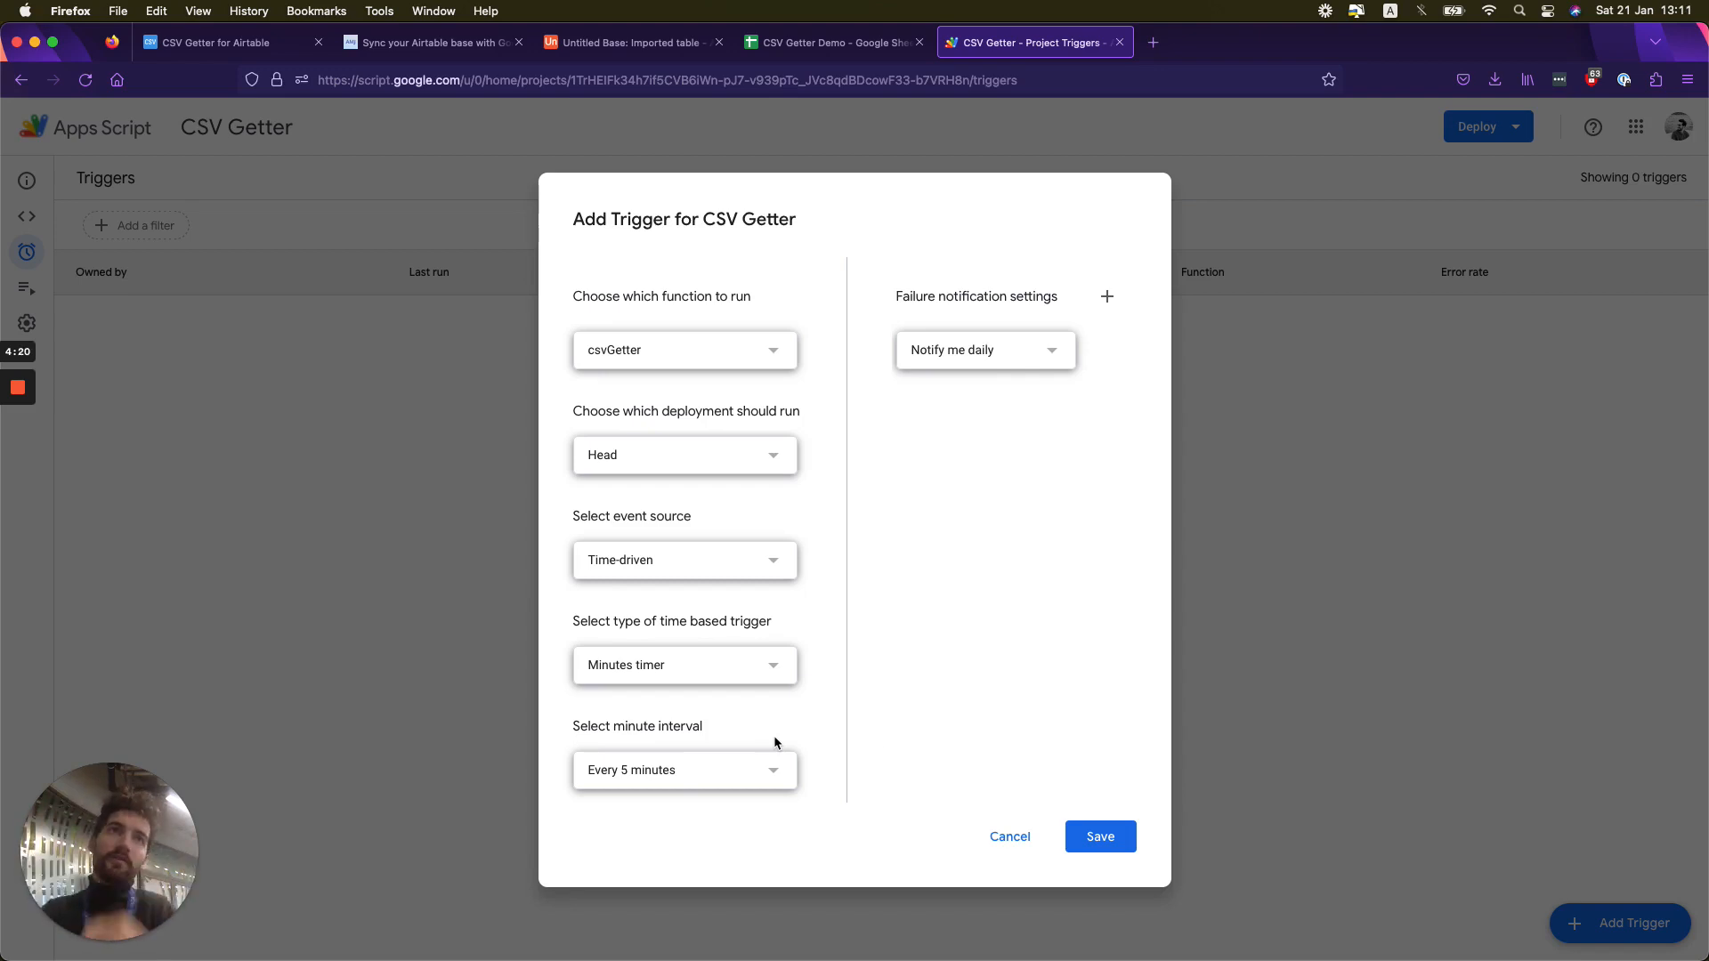
pyautogui.click(1099, 842)
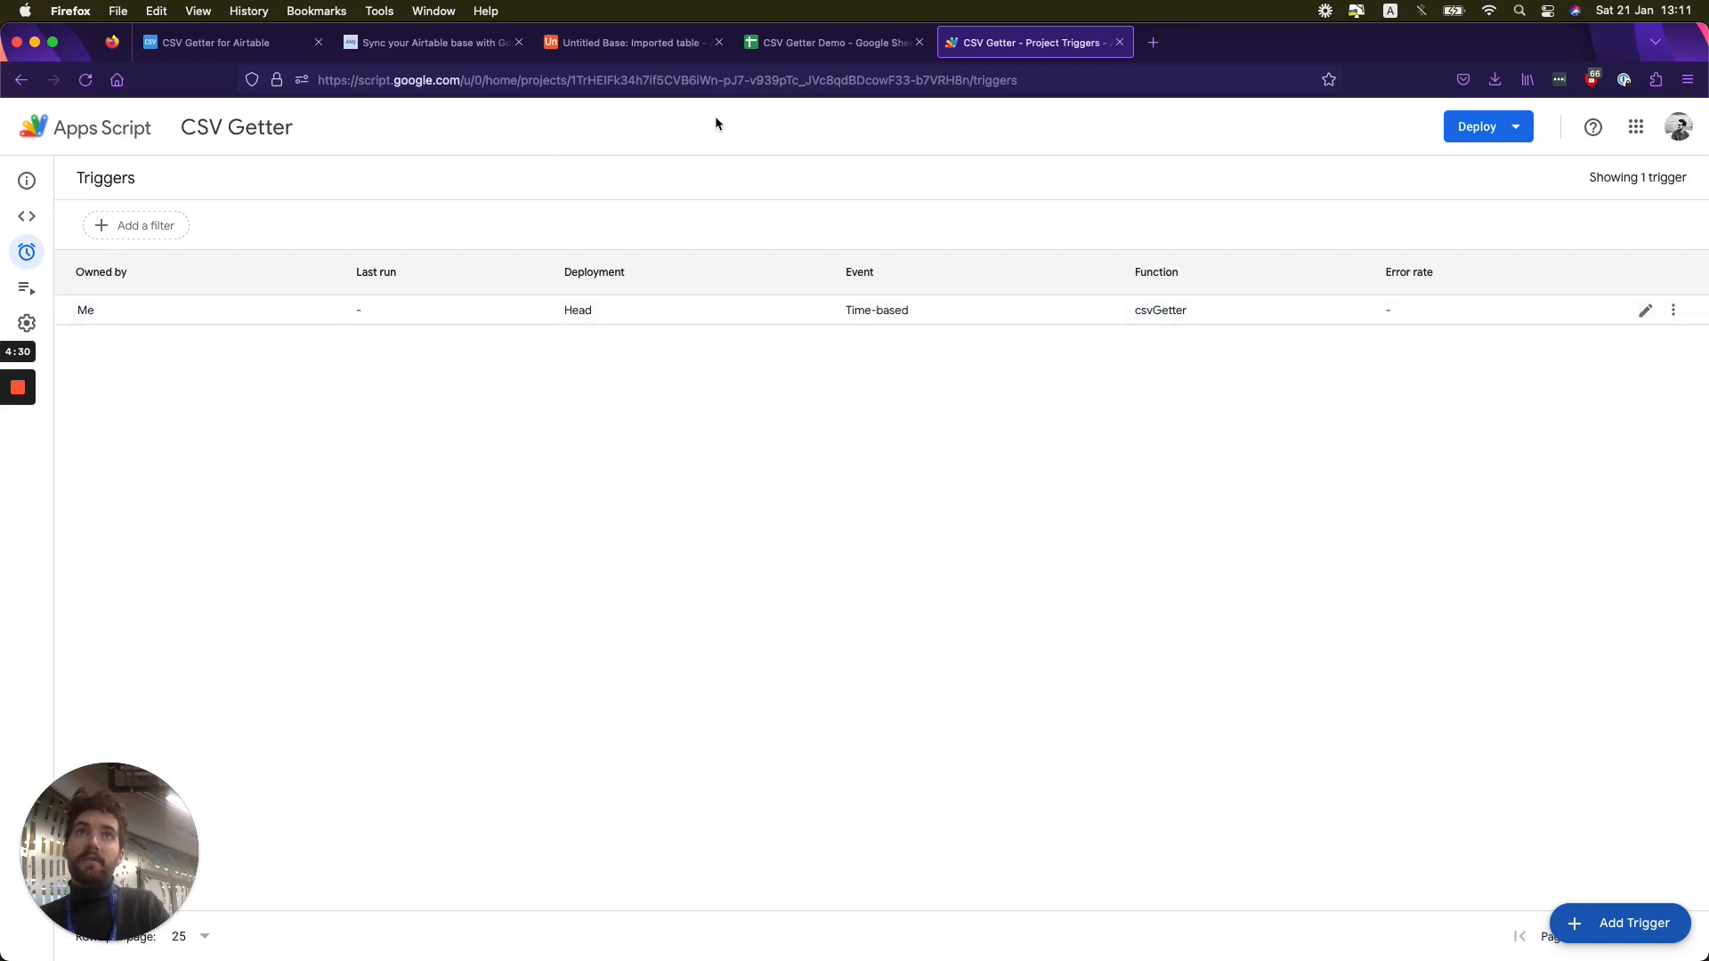
# - Add a record at the end of Airtable's Imported table with Field 1 set to 0 and the title Test film
pyautogui.click(628, 41)
pyautogui.scroll(-3, 511, 579)
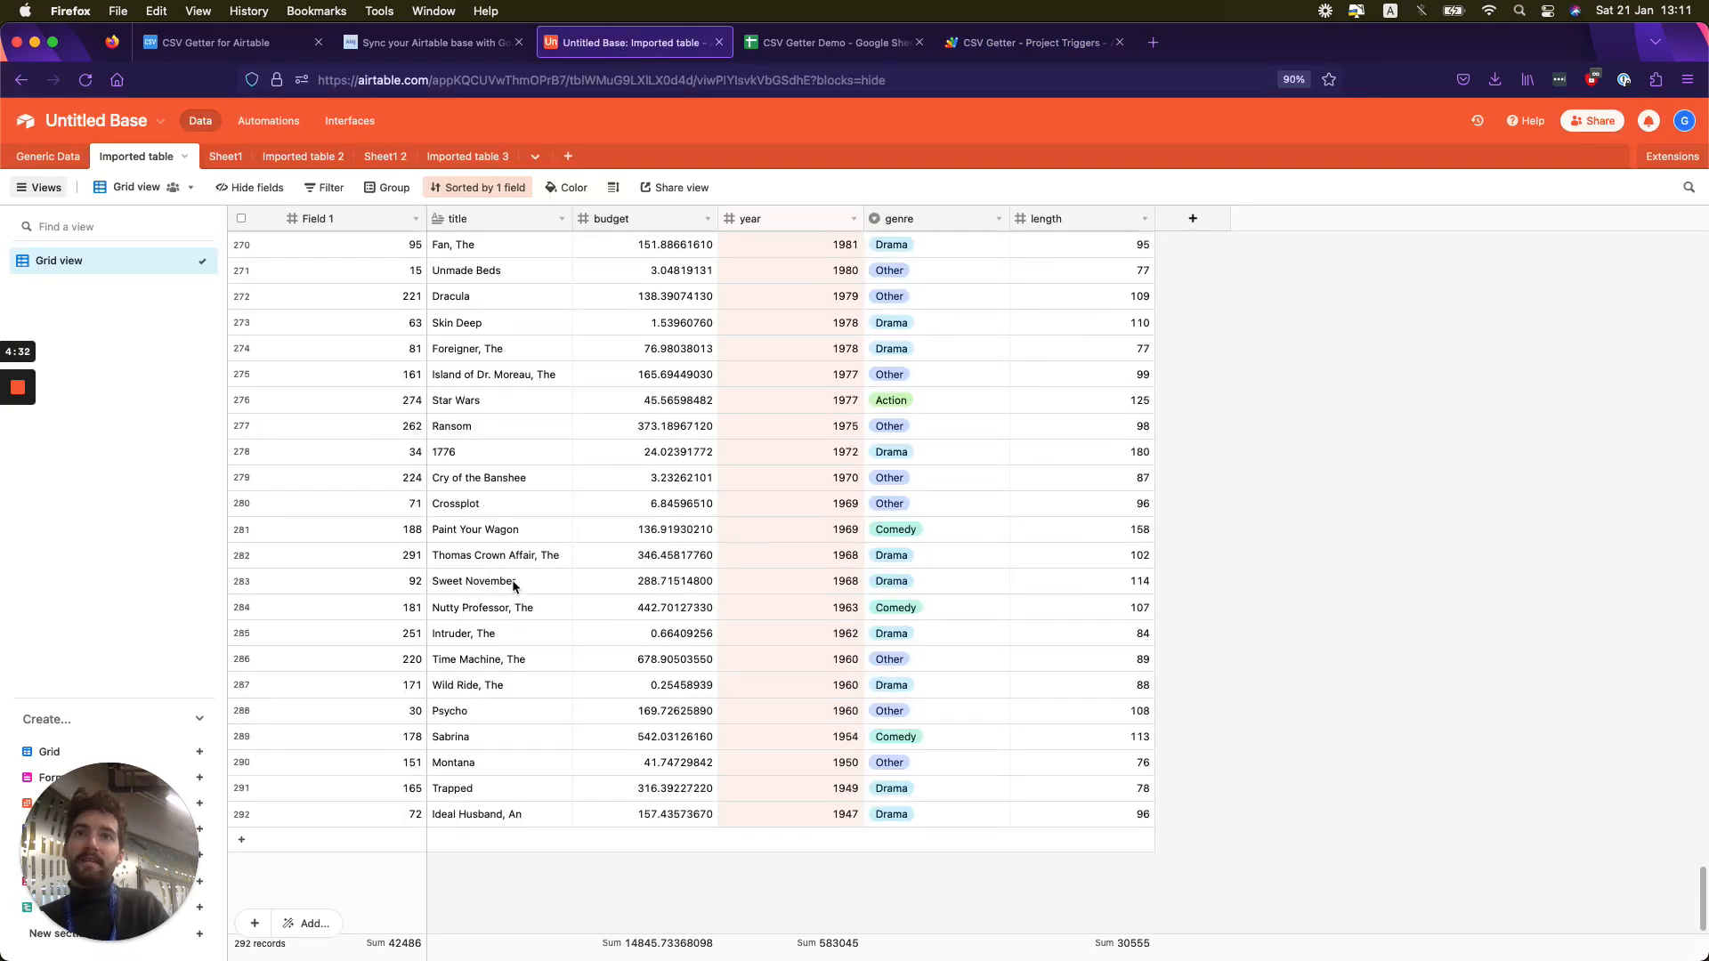
pyautogui.click(327, 841)
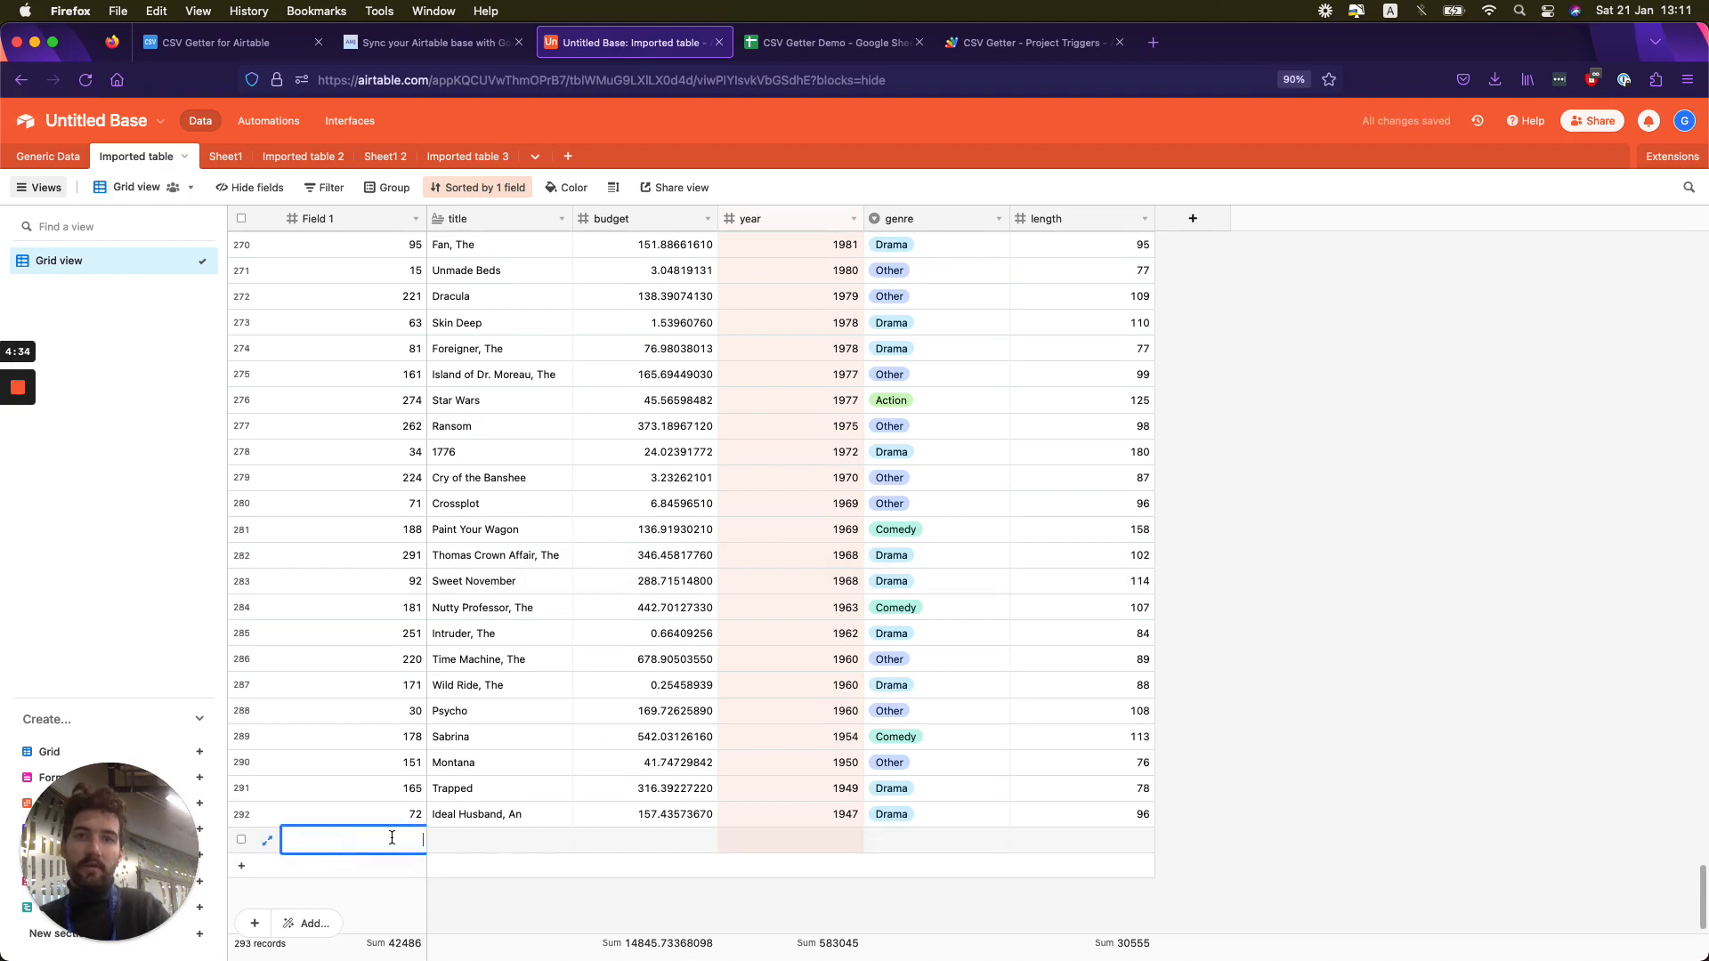
pyautogui.write('0')
pyautogui.click(496, 842)
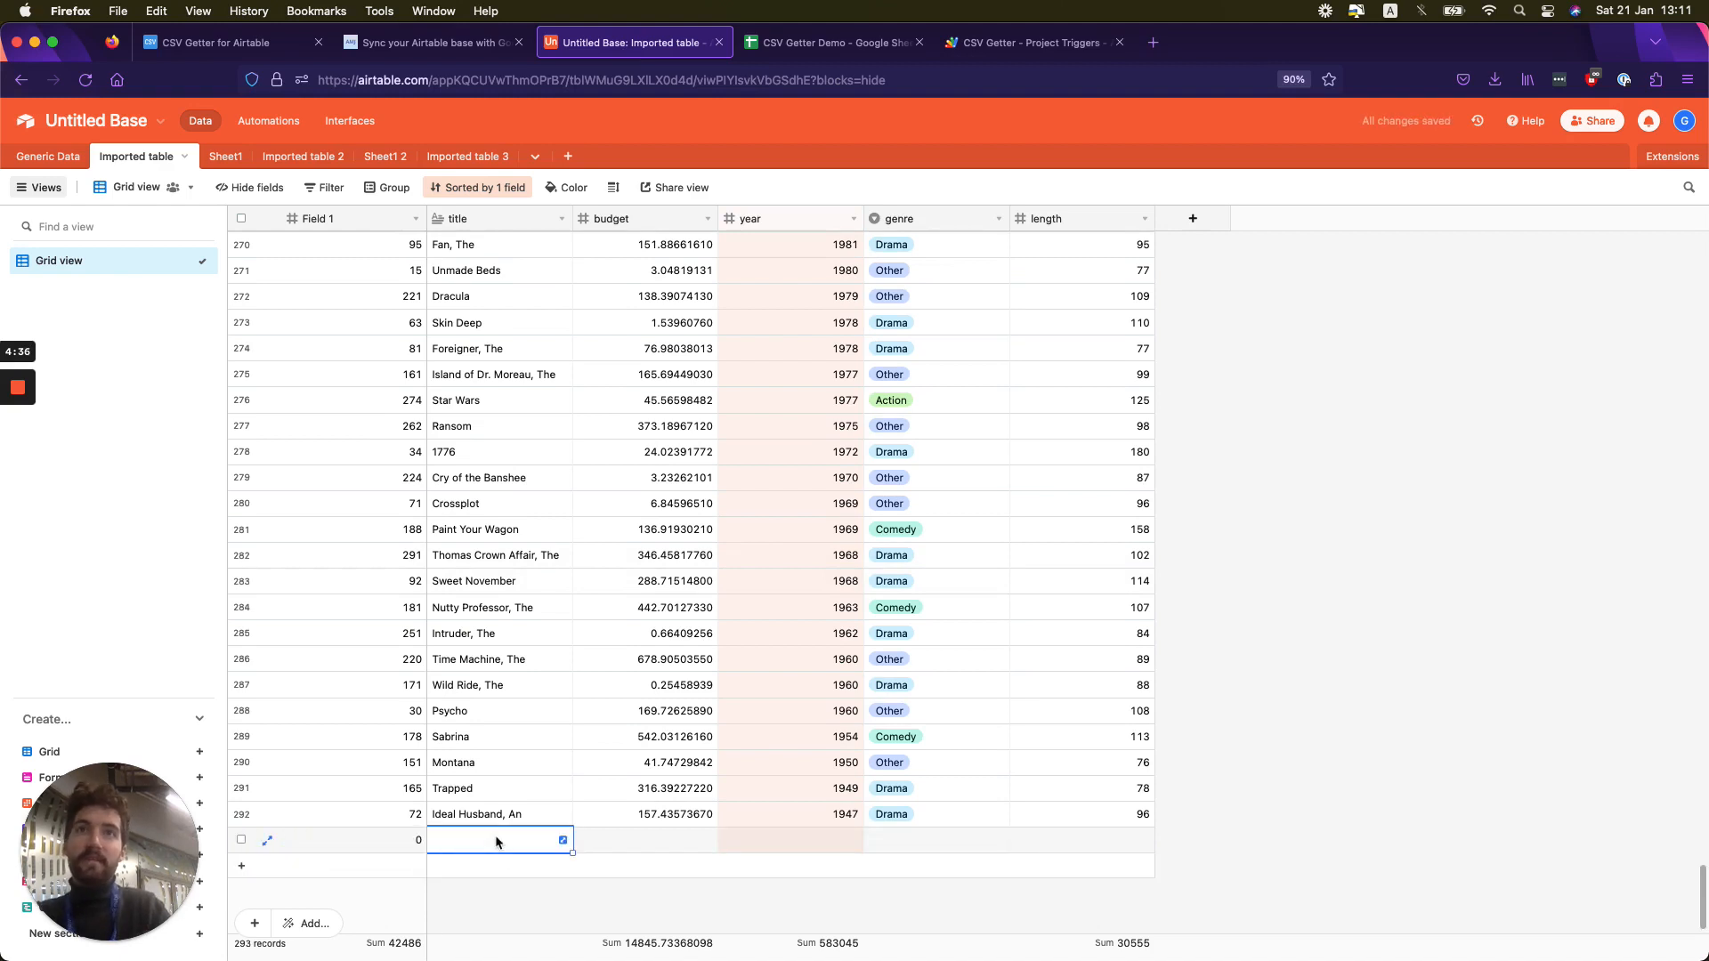
pyautogui.write('Test')
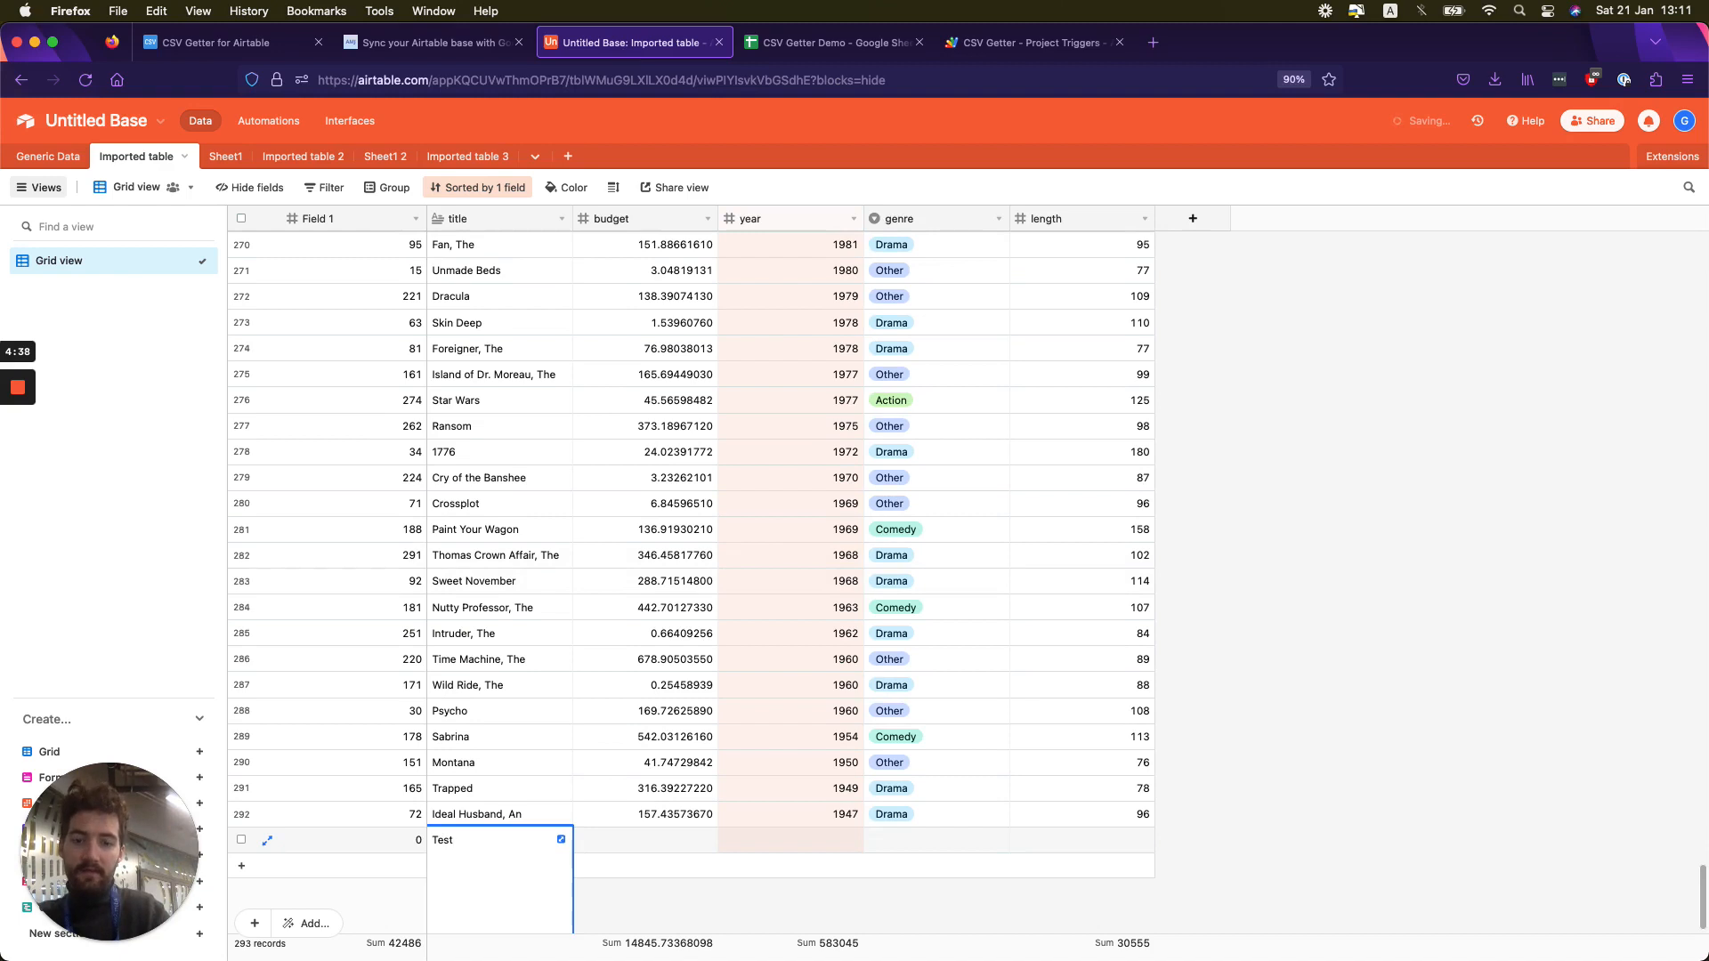
pyautogui.write(' film')
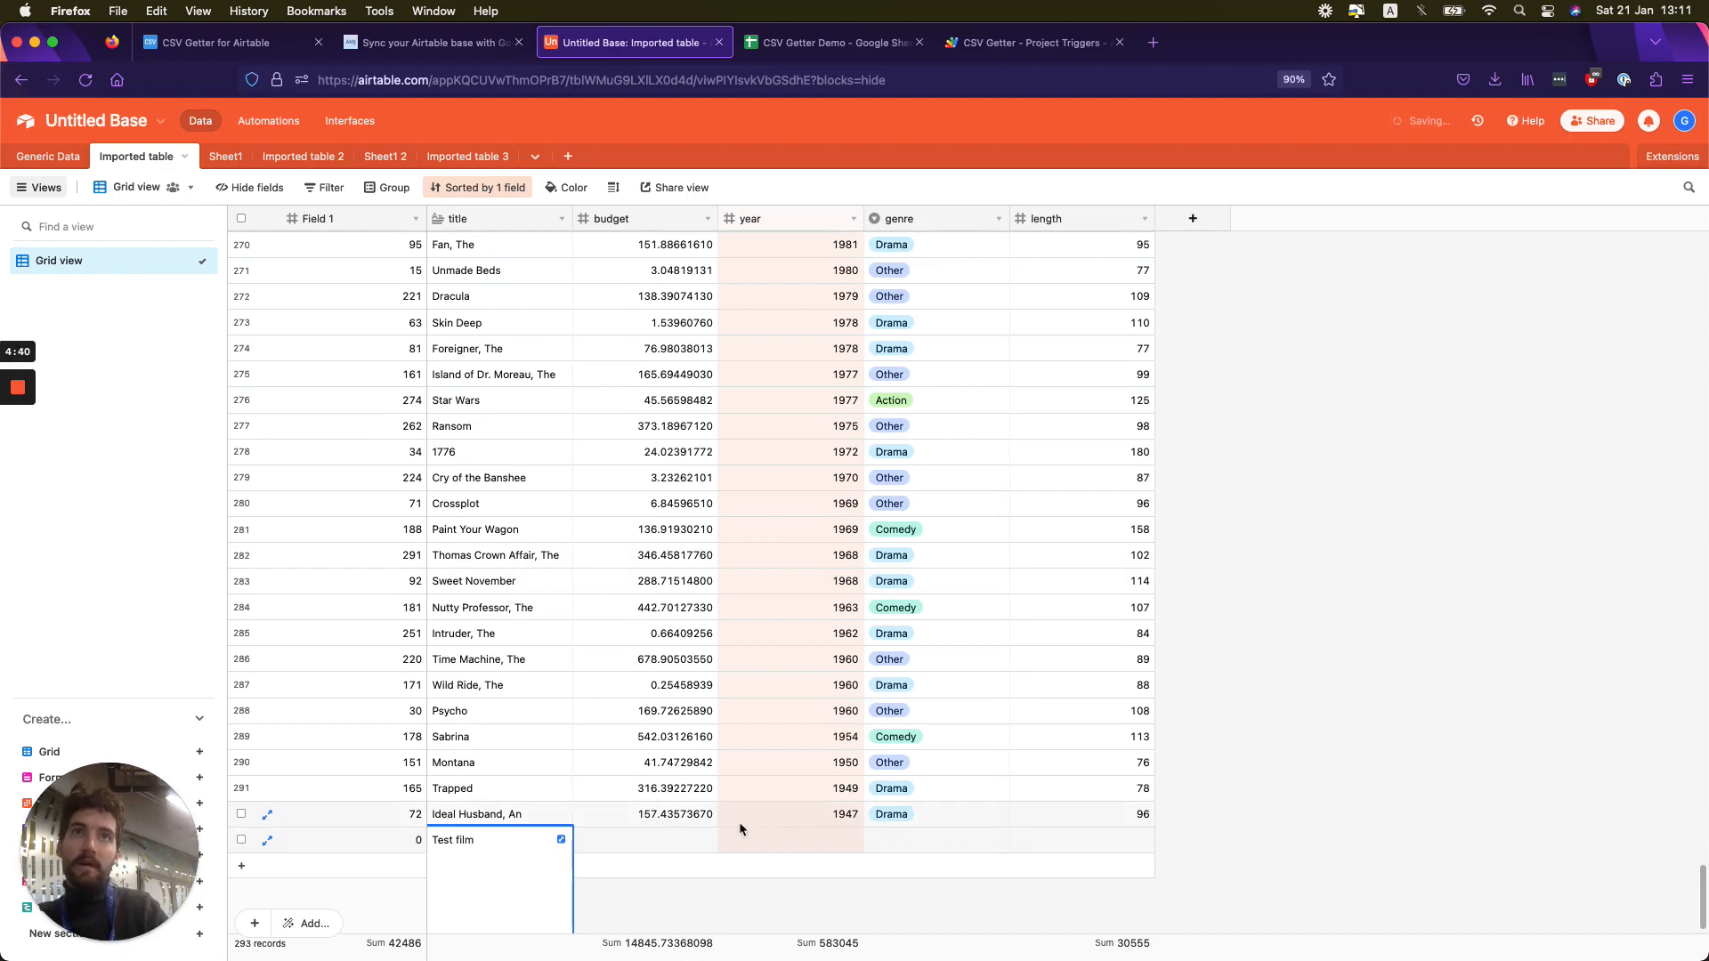
# - Fill in the Test film record with budget 0, year 0, genre Comedy and length 0
pyautogui.click(648, 842)
pyautogui.write('00')
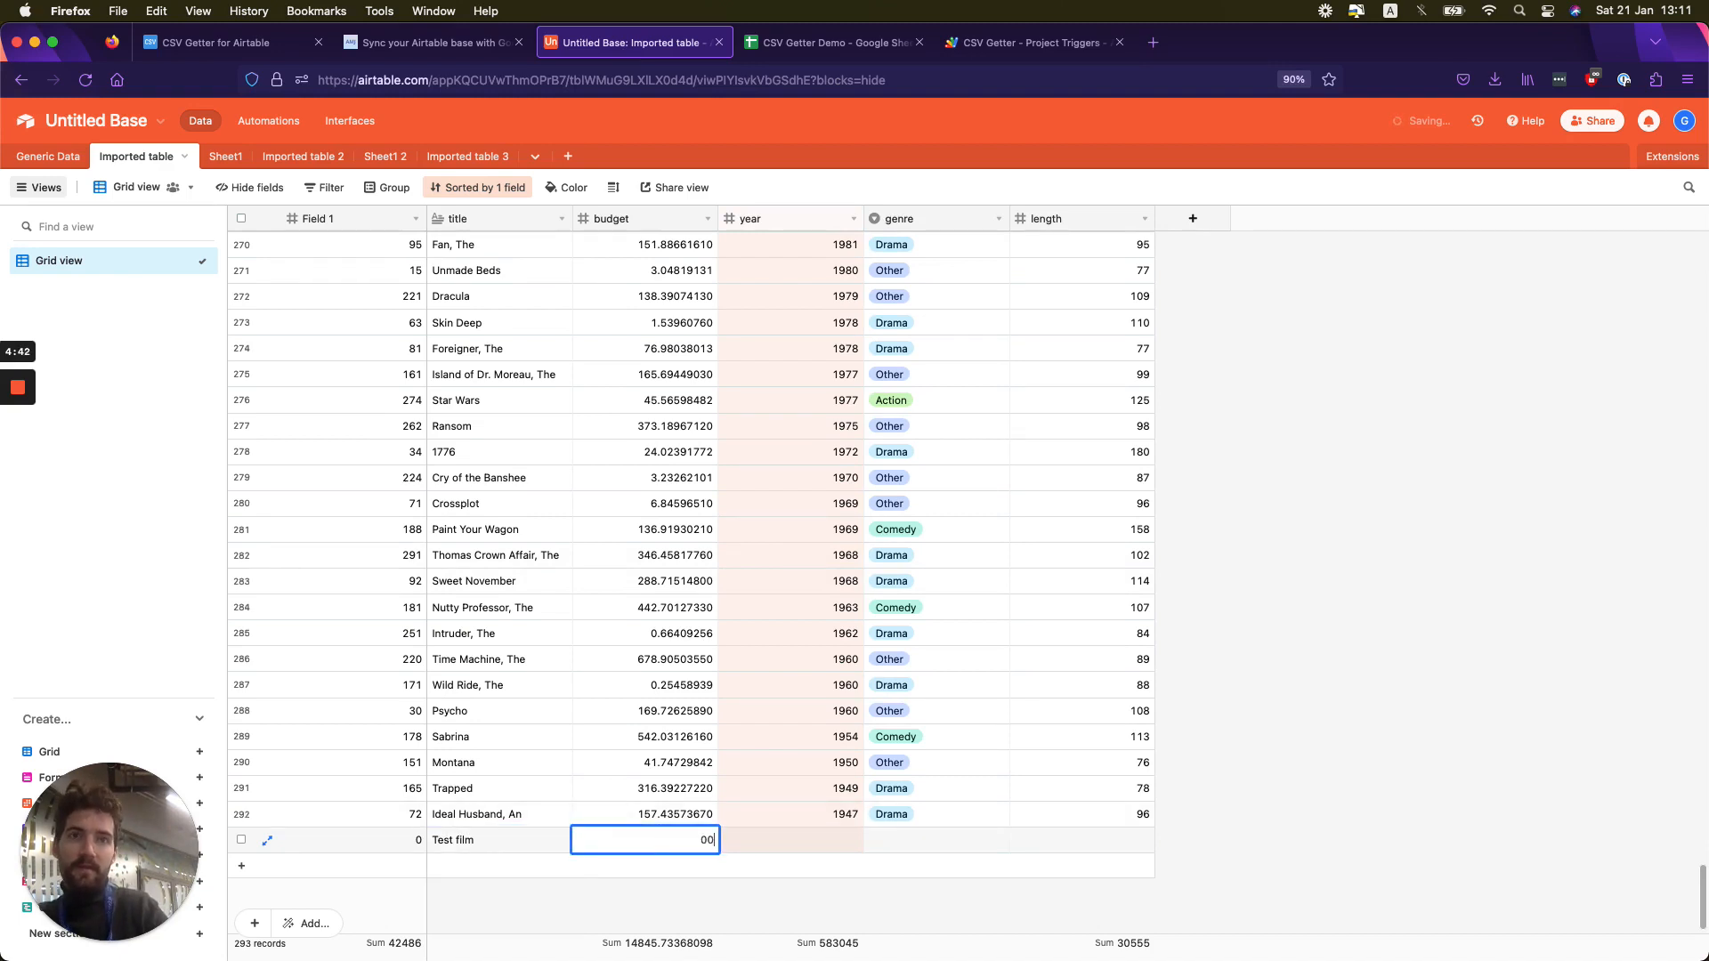
pyautogui.write('00')
pyautogui.click(837, 841)
pyautogui.write('00')
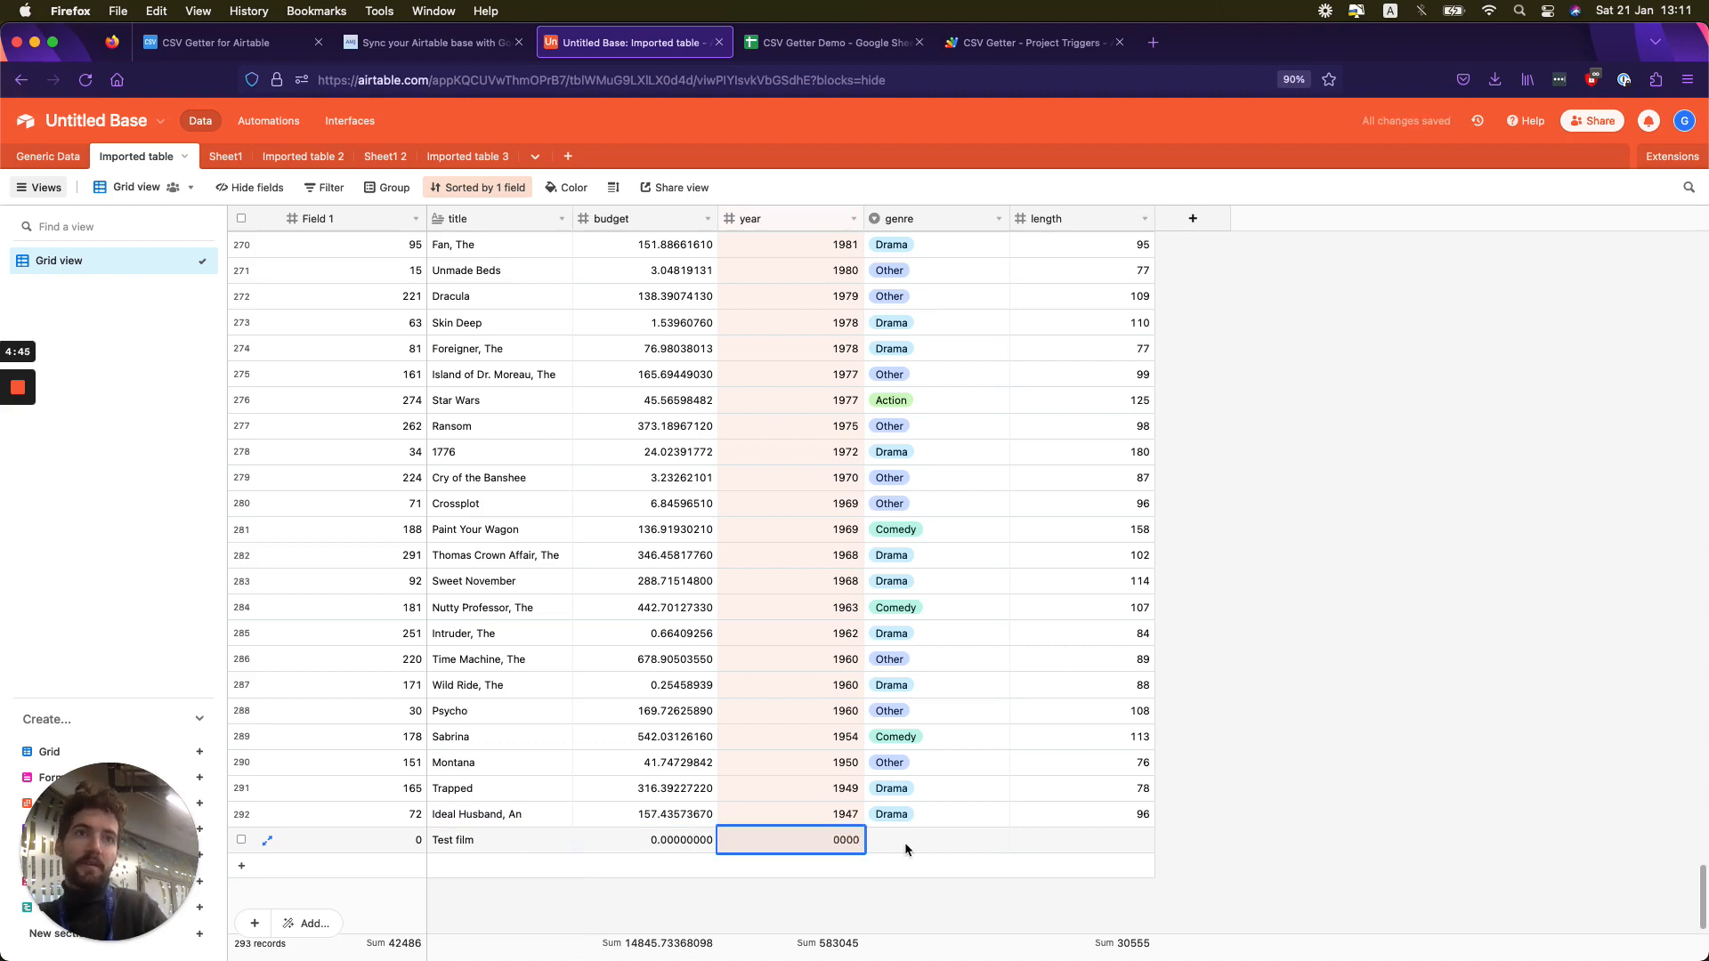
pyautogui.click(905, 847)
pyautogui.click(906, 848)
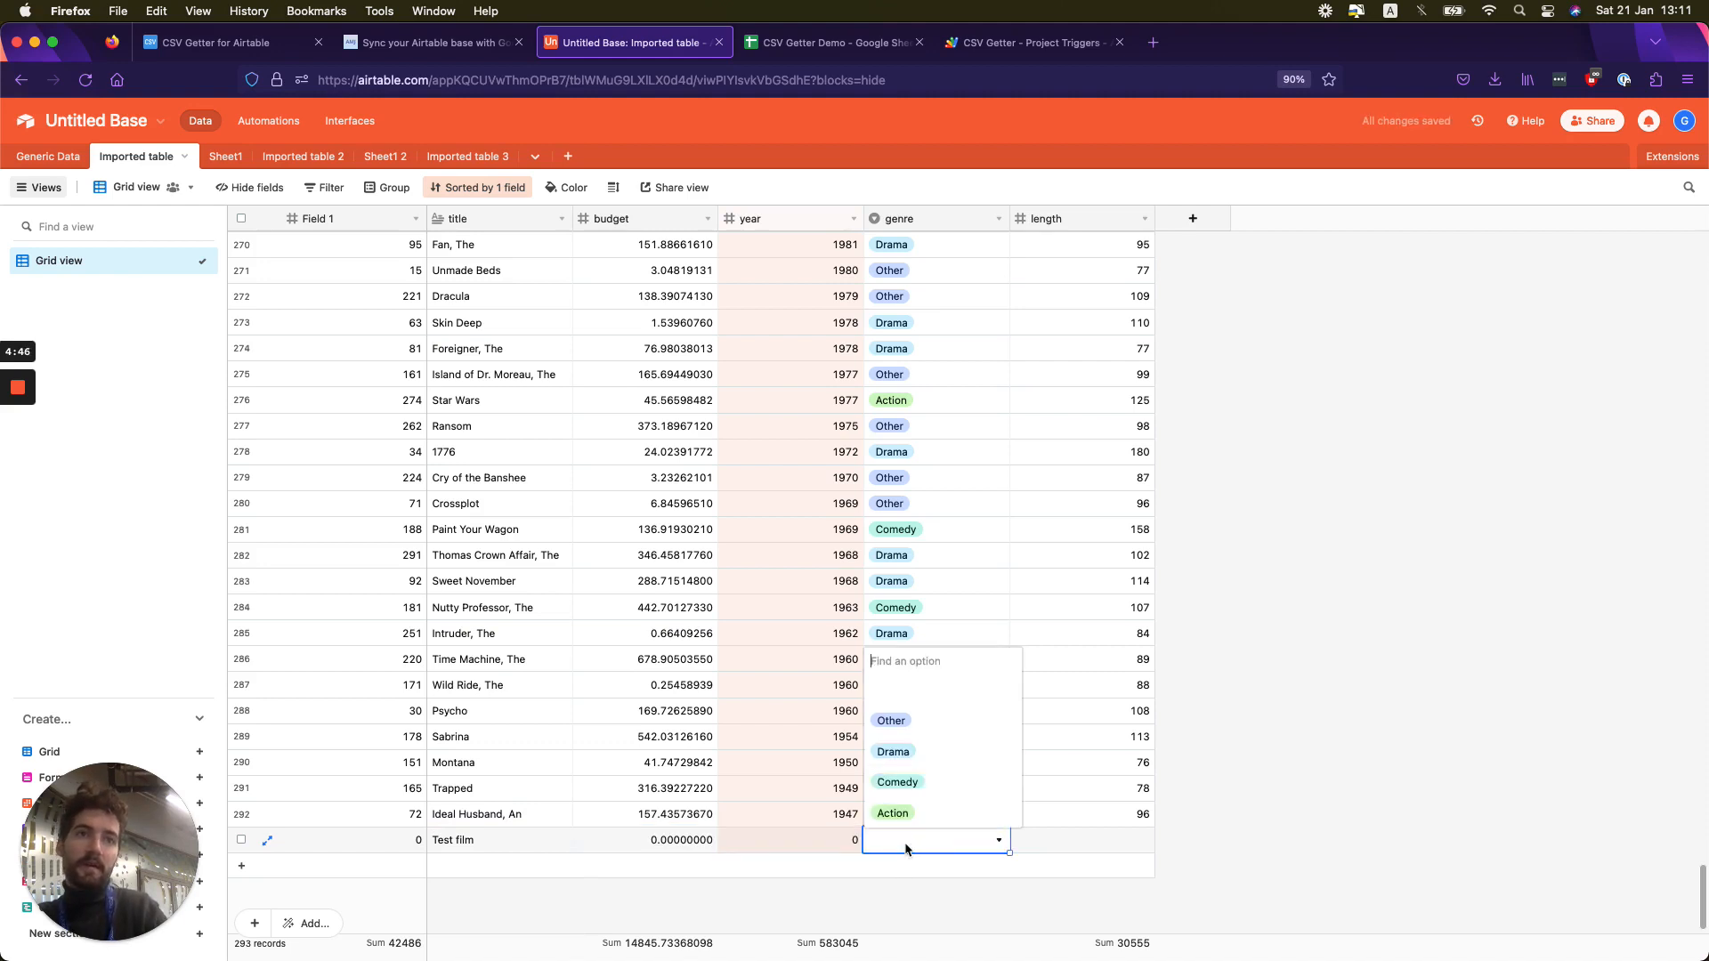
pyautogui.click(895, 783)
pyautogui.click(1107, 844)
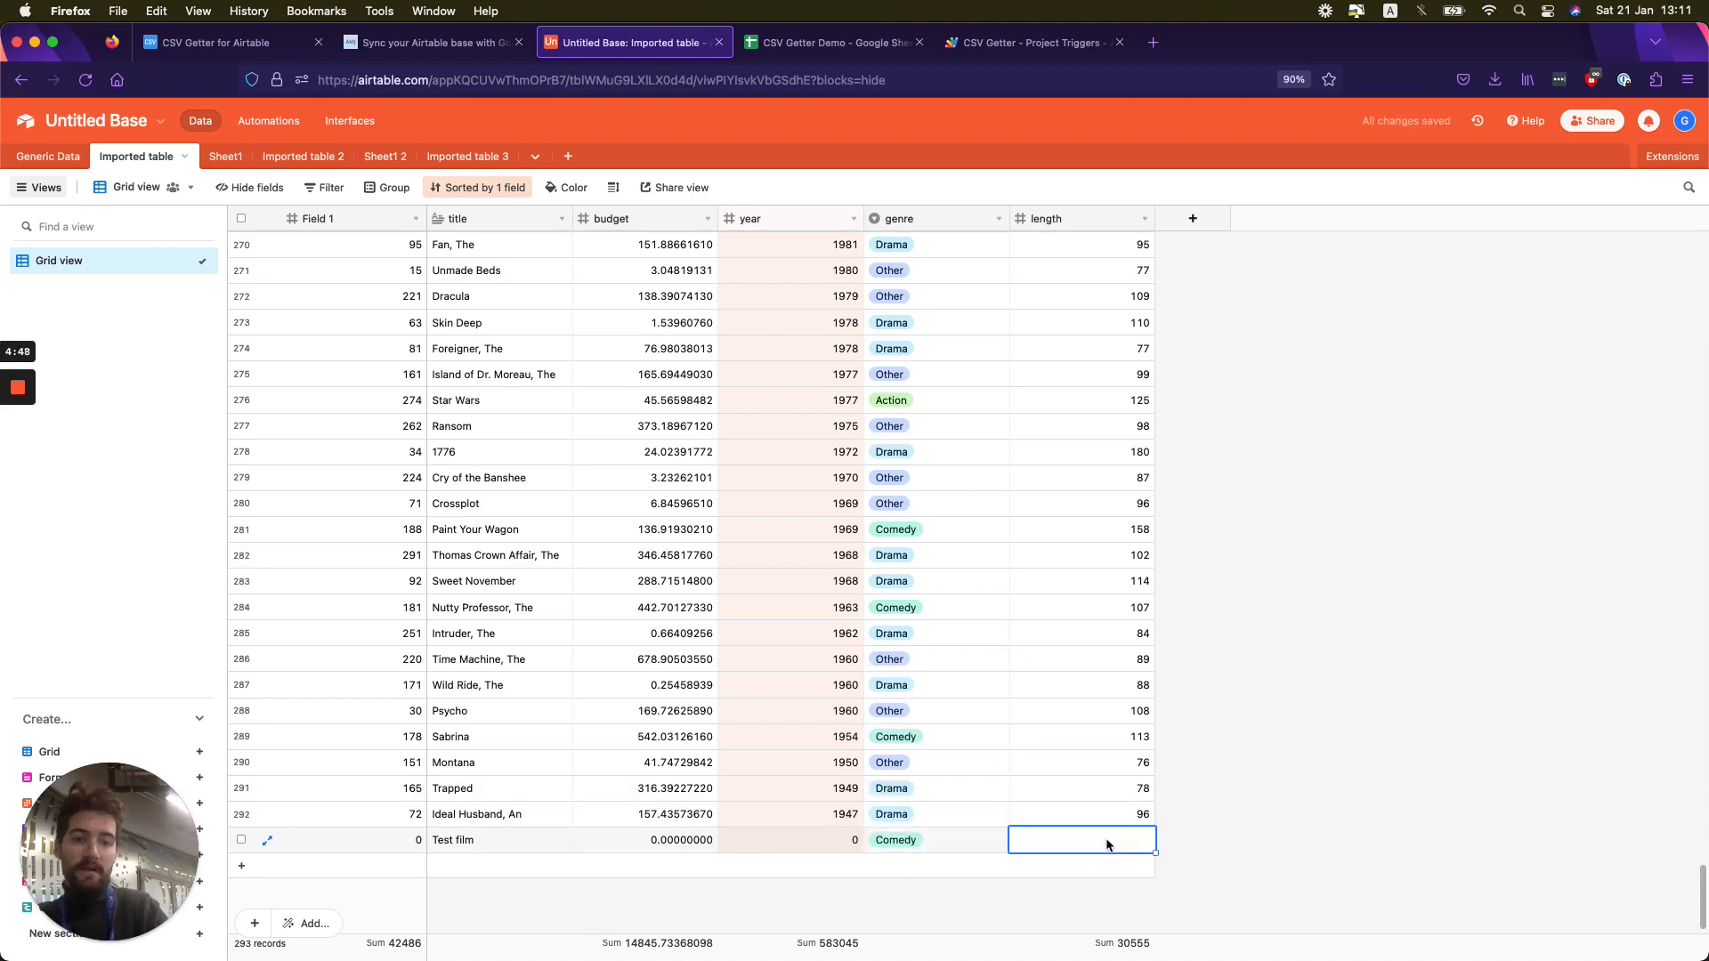
pyautogui.write('0')
pyautogui.click(1280, 840)
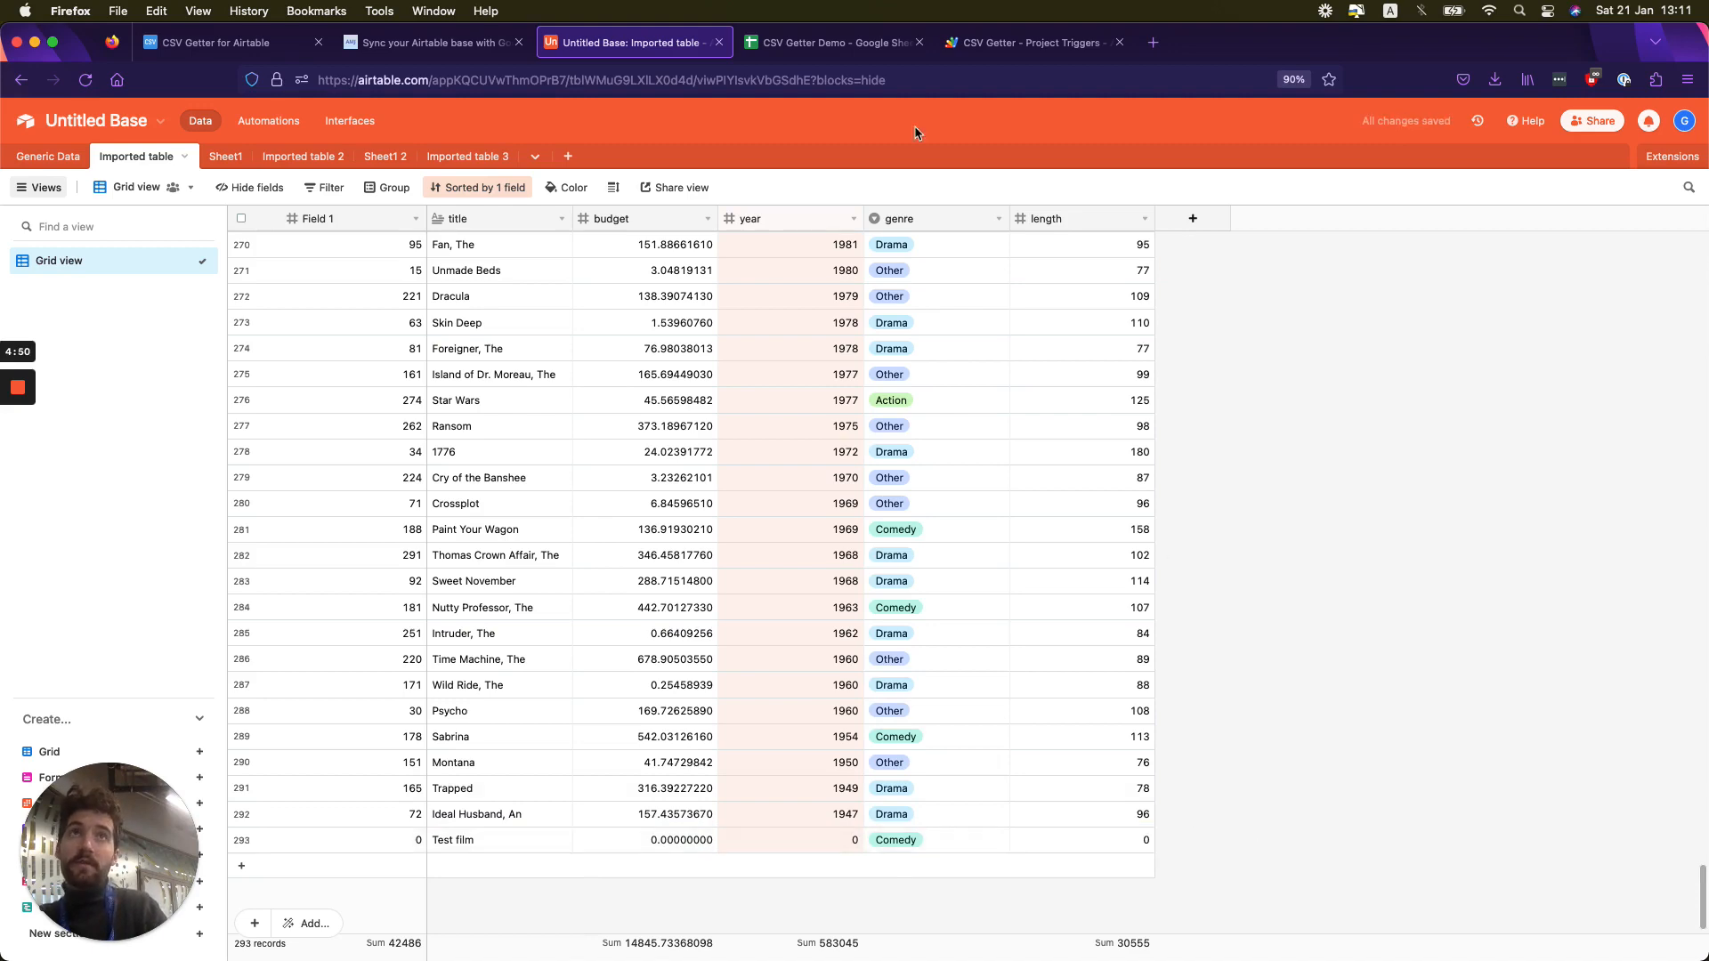
# - Check the last data rows of the CSV Getter Demo spreadsheet for the Test film record
pyautogui.click(832, 42)
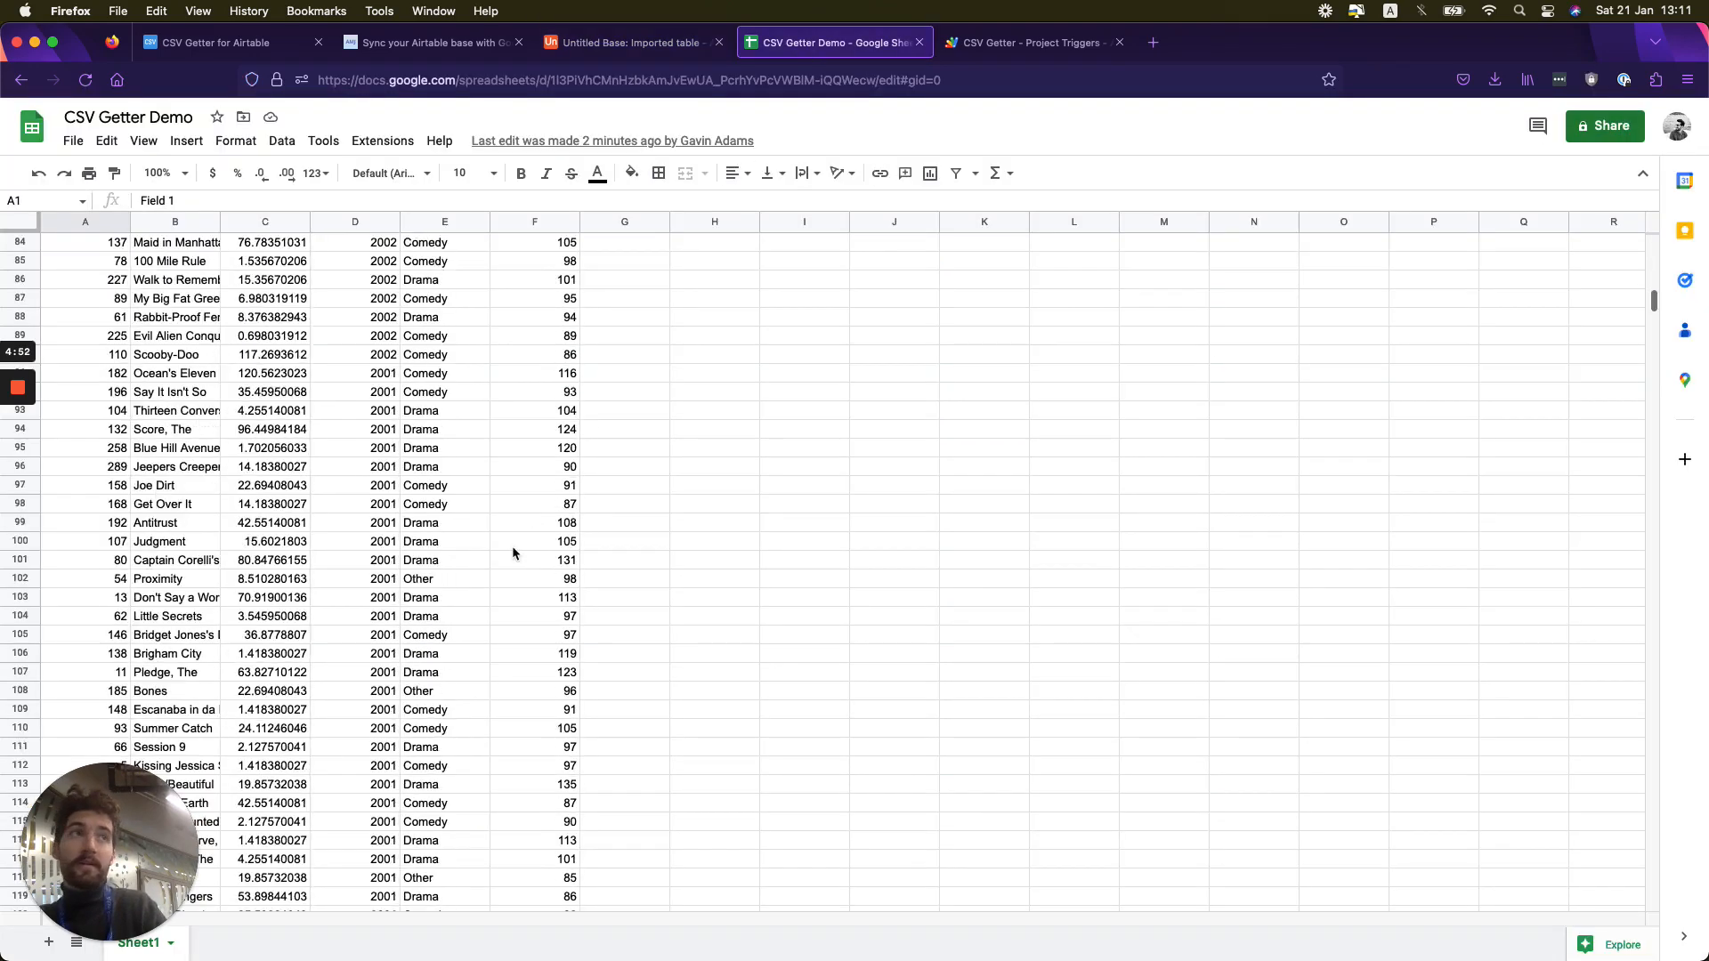
pyautogui.scroll(-20, 513, 554)
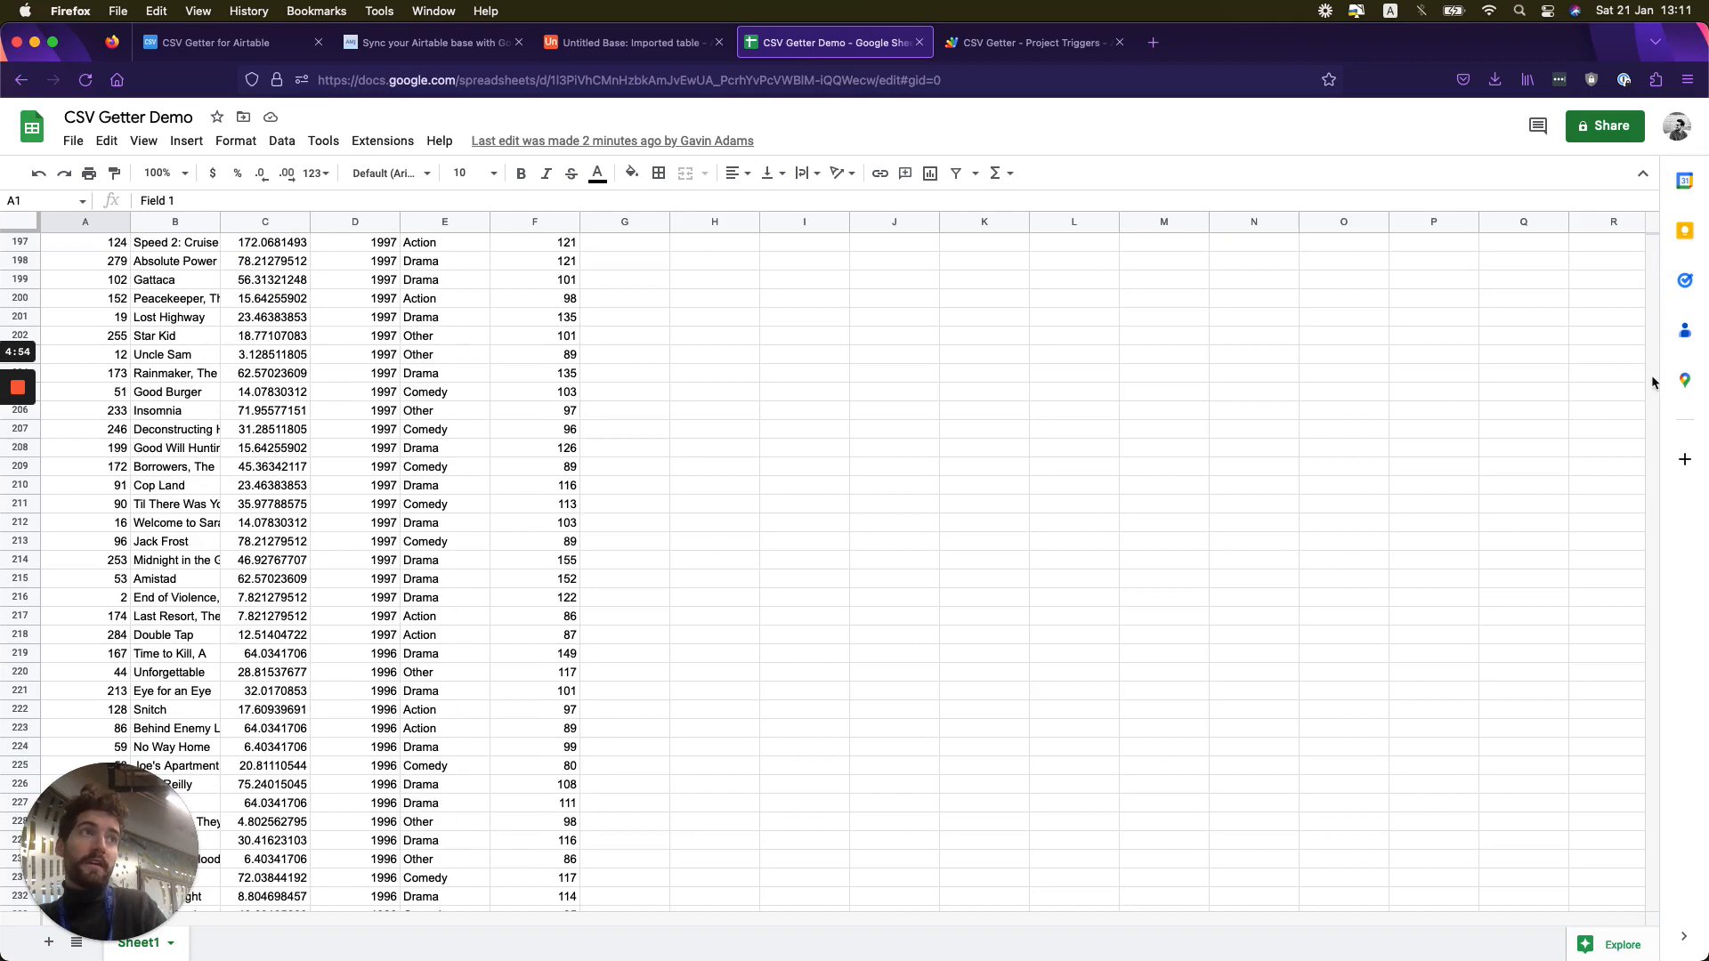
pyautogui.scroll(-20, 1415, 492)
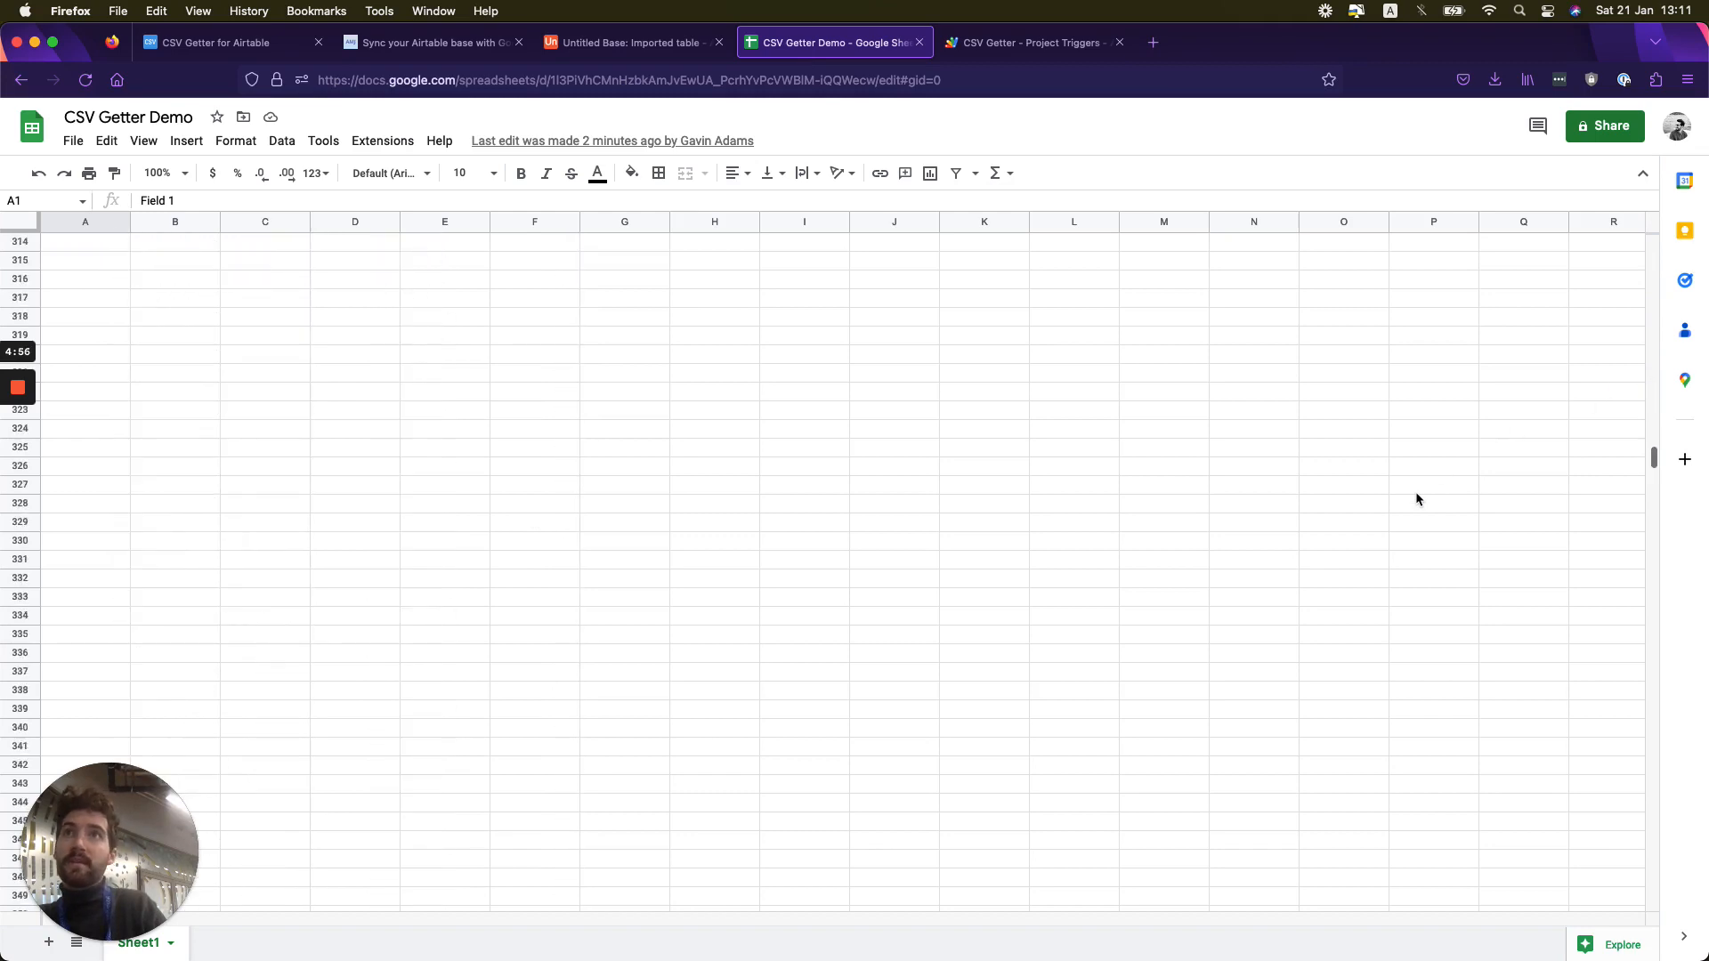
pyautogui.scroll(6, 1418, 500)
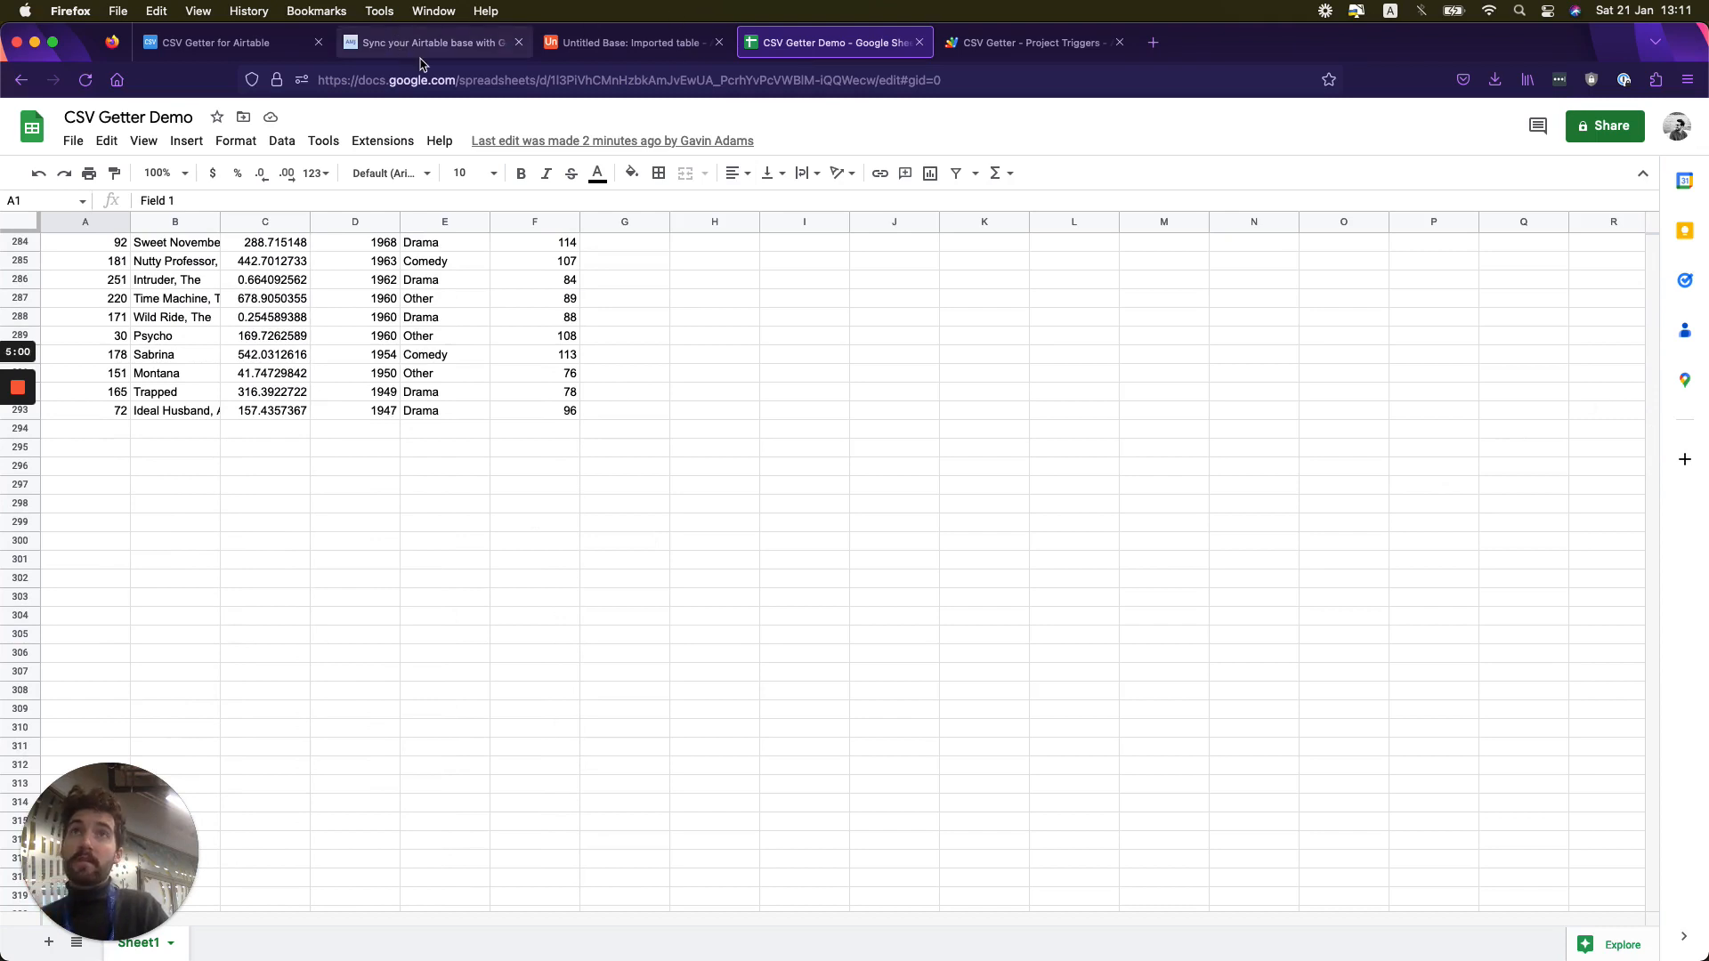
pyautogui.moveTo(13, 377)
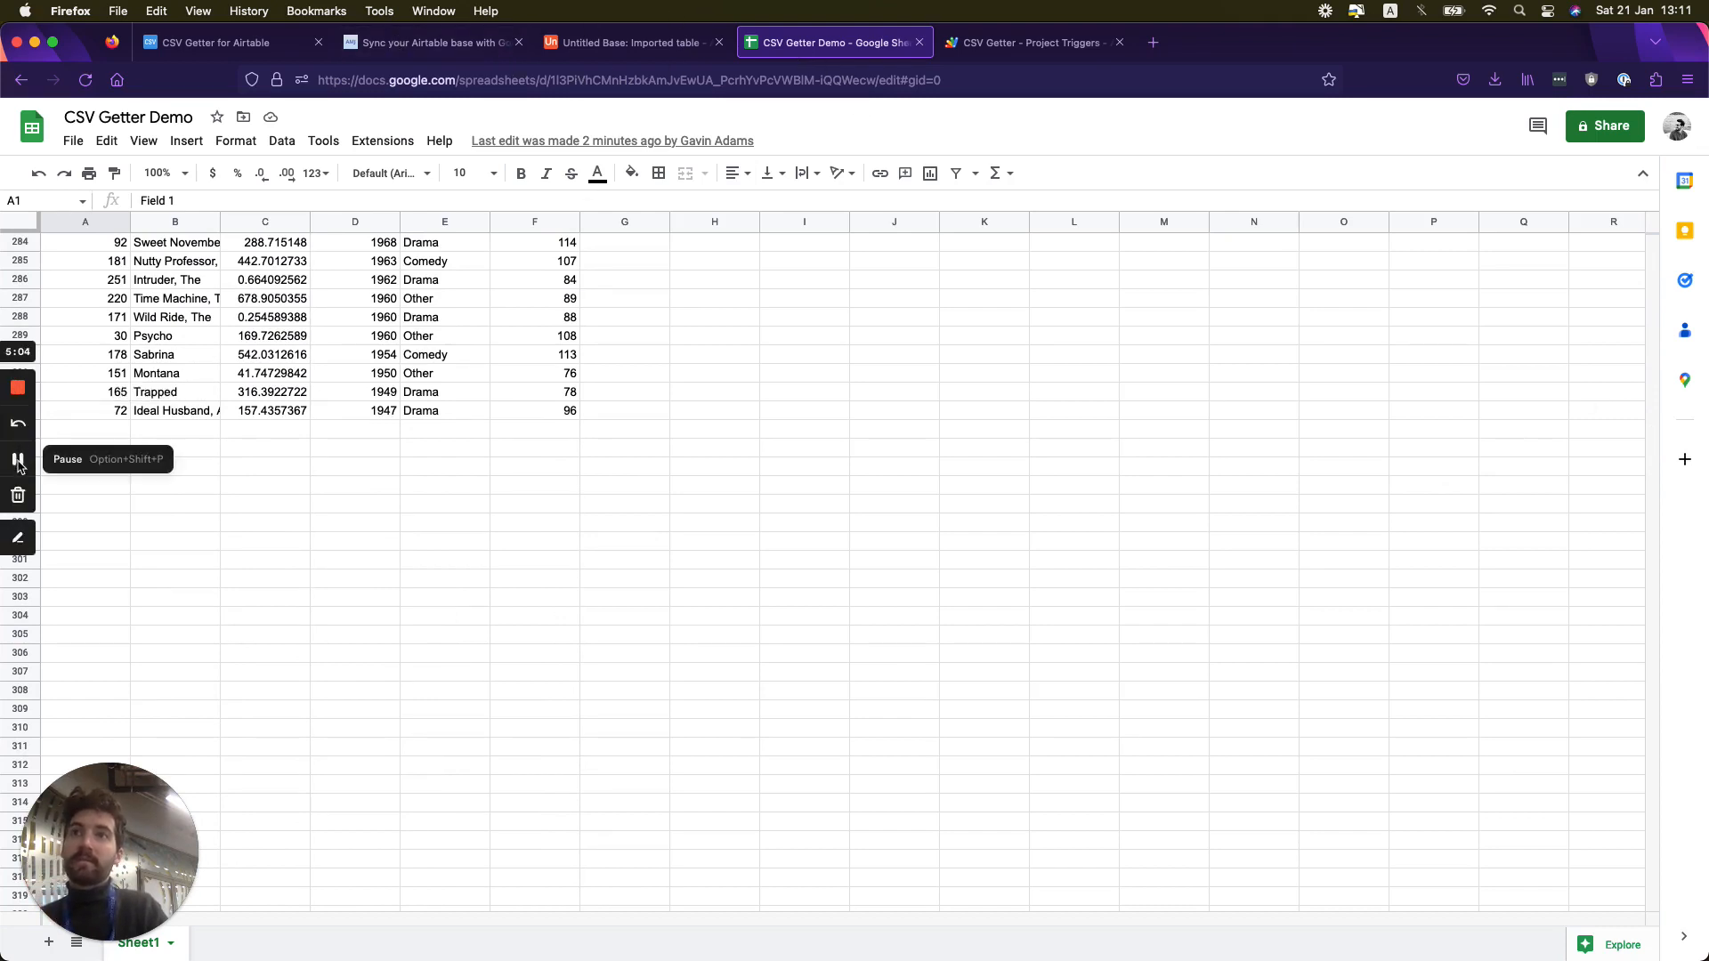
pyautogui.click(17, 460)
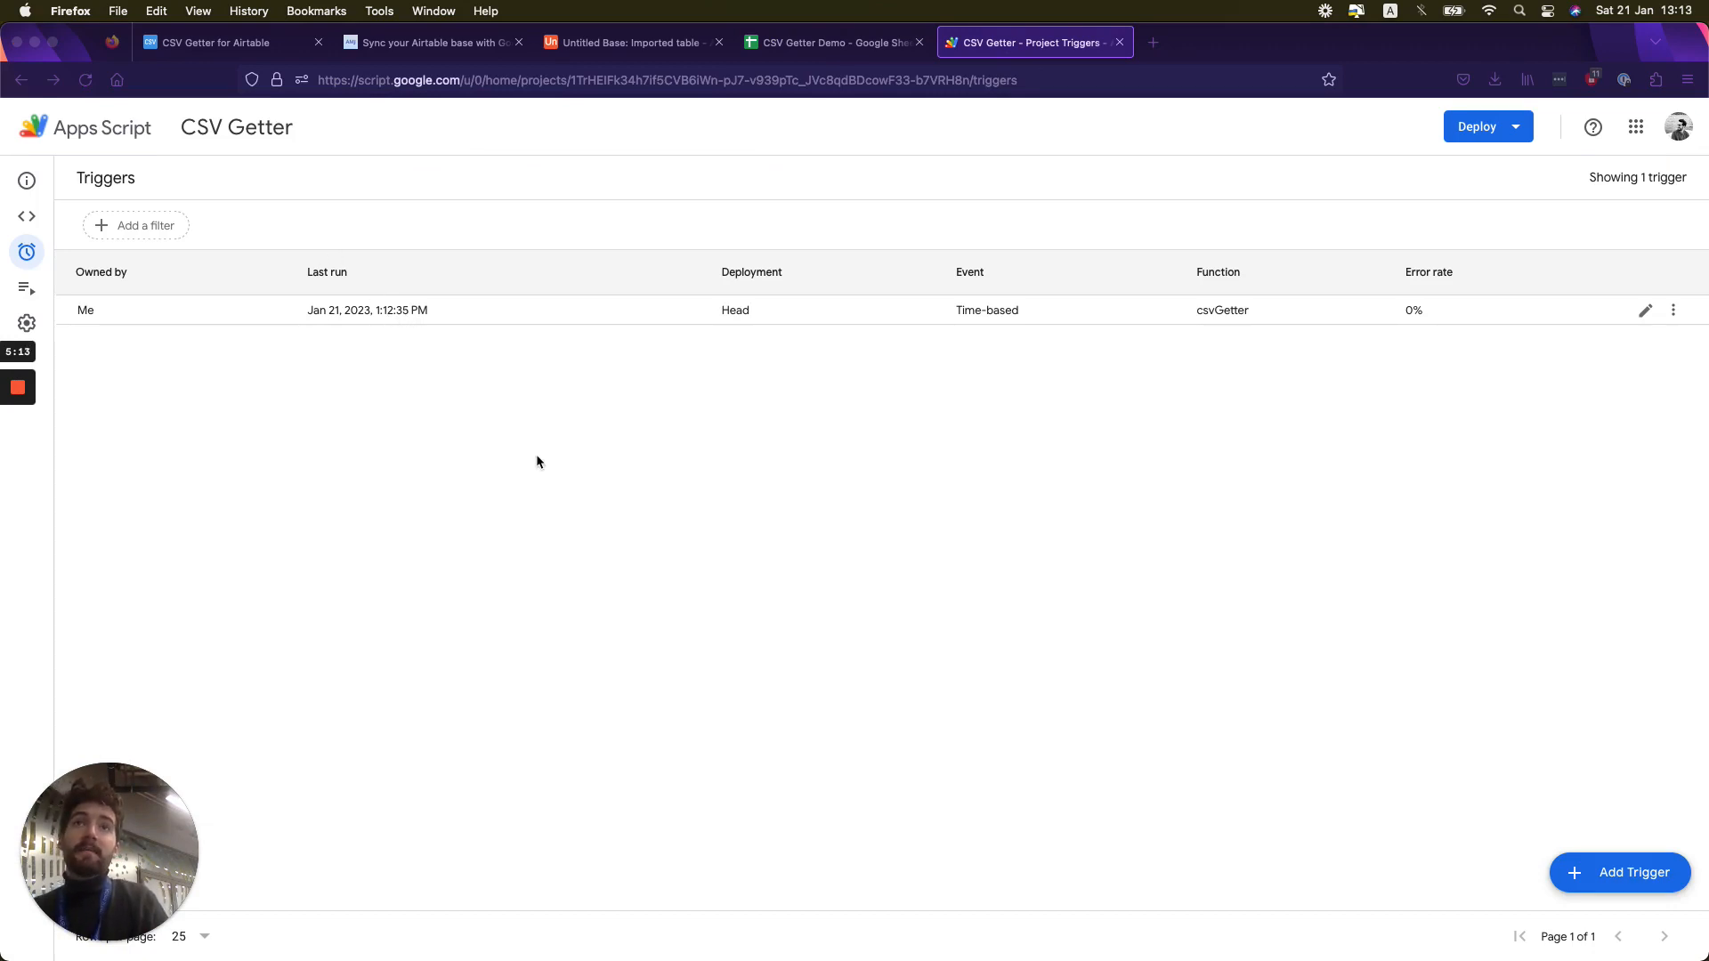
# - Compare the last row of the CSV Getter Demo spreadsheet with the Test film record in Airtable
pyautogui.click(801, 42)
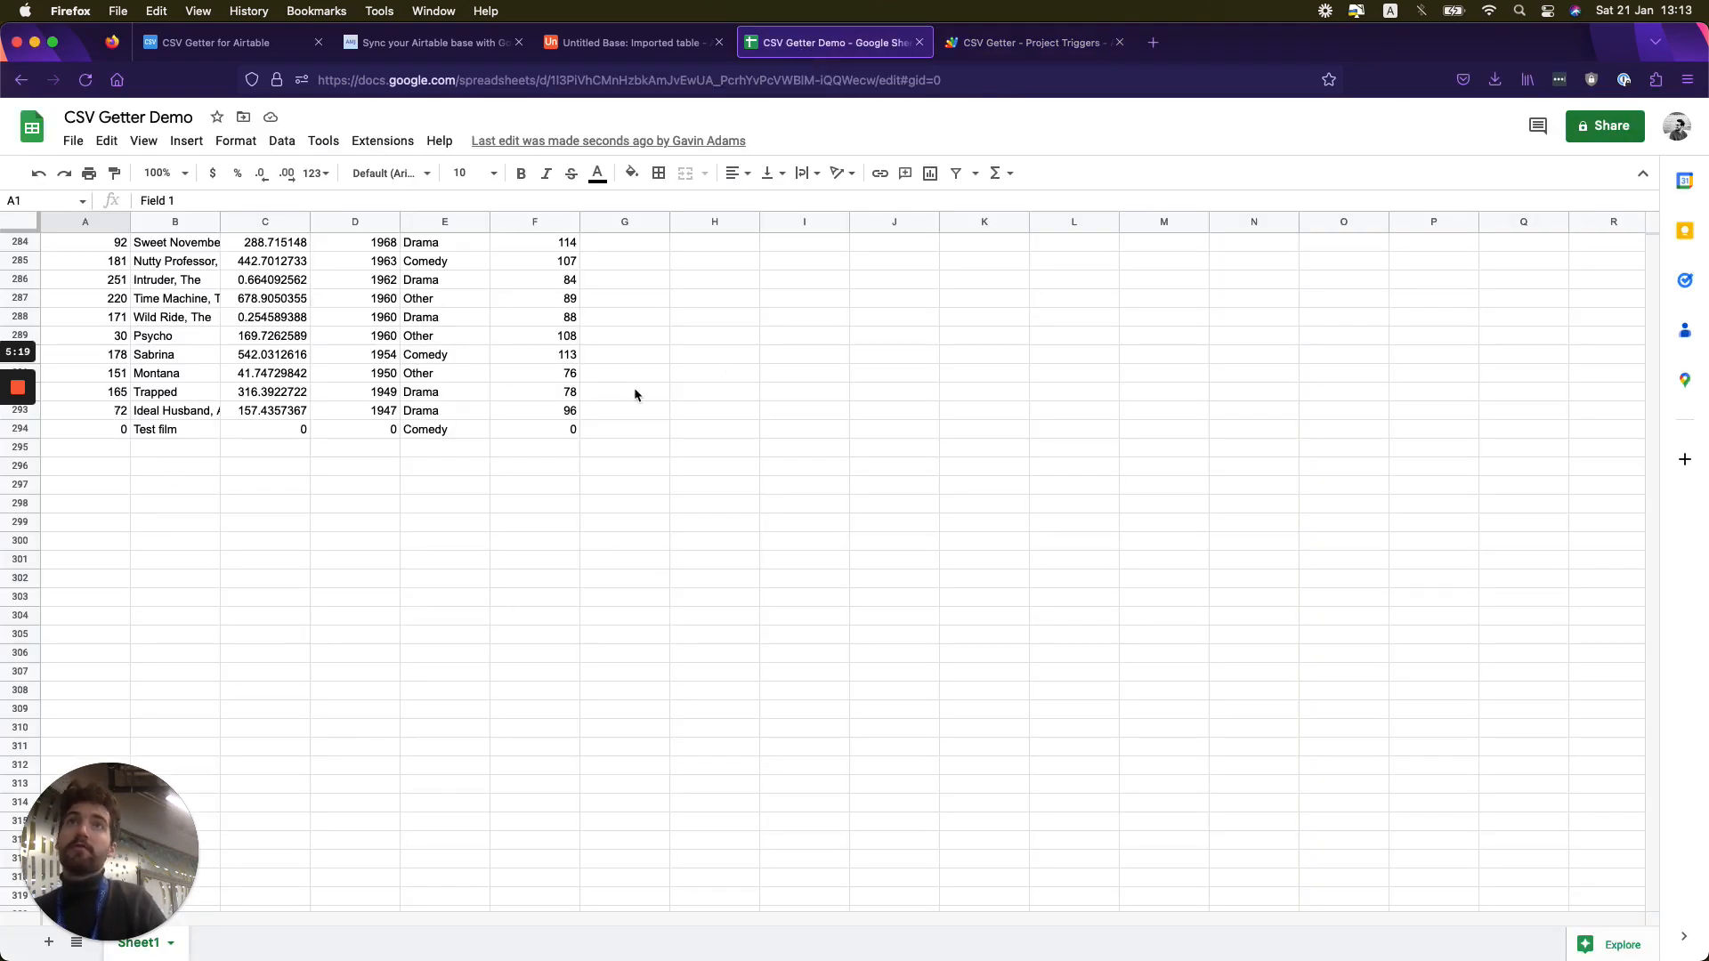
pyautogui.click(606, 43)
pyautogui.scroll(-1, 752, 595)
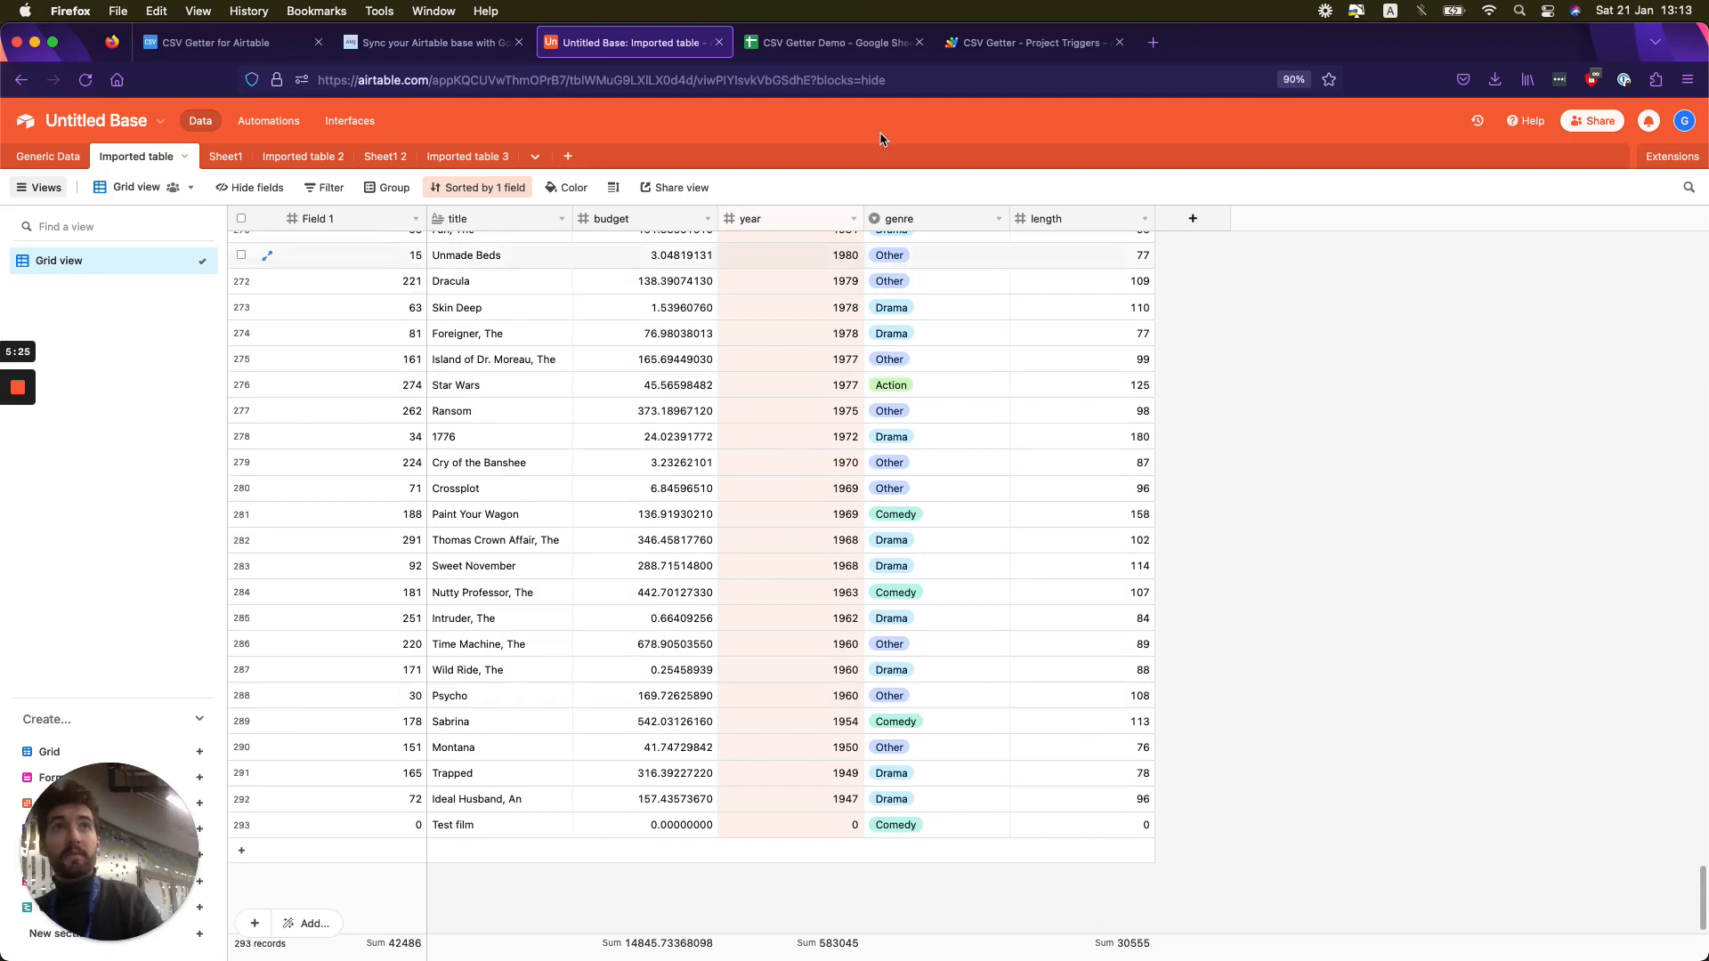
pyautogui.click(815, 43)
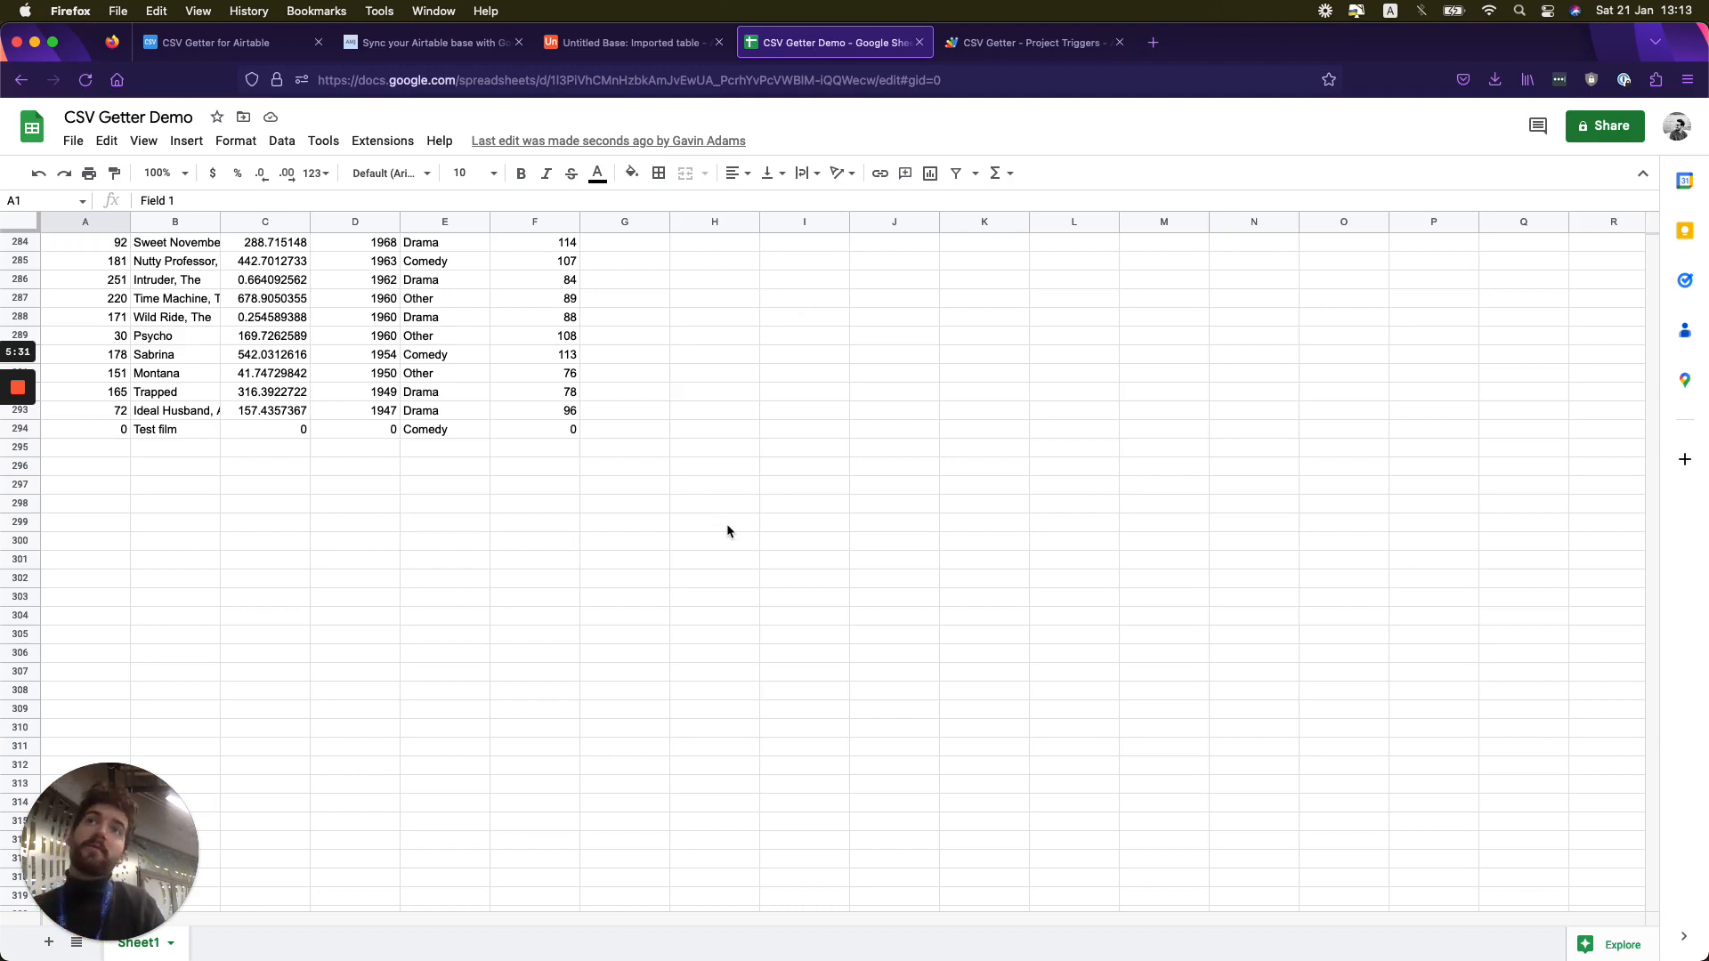
# - Review the CSV Getter URL page and the docs on Google Sheets sync, column ordering and filtering, and setting a static filename
pyautogui.click(192, 43)
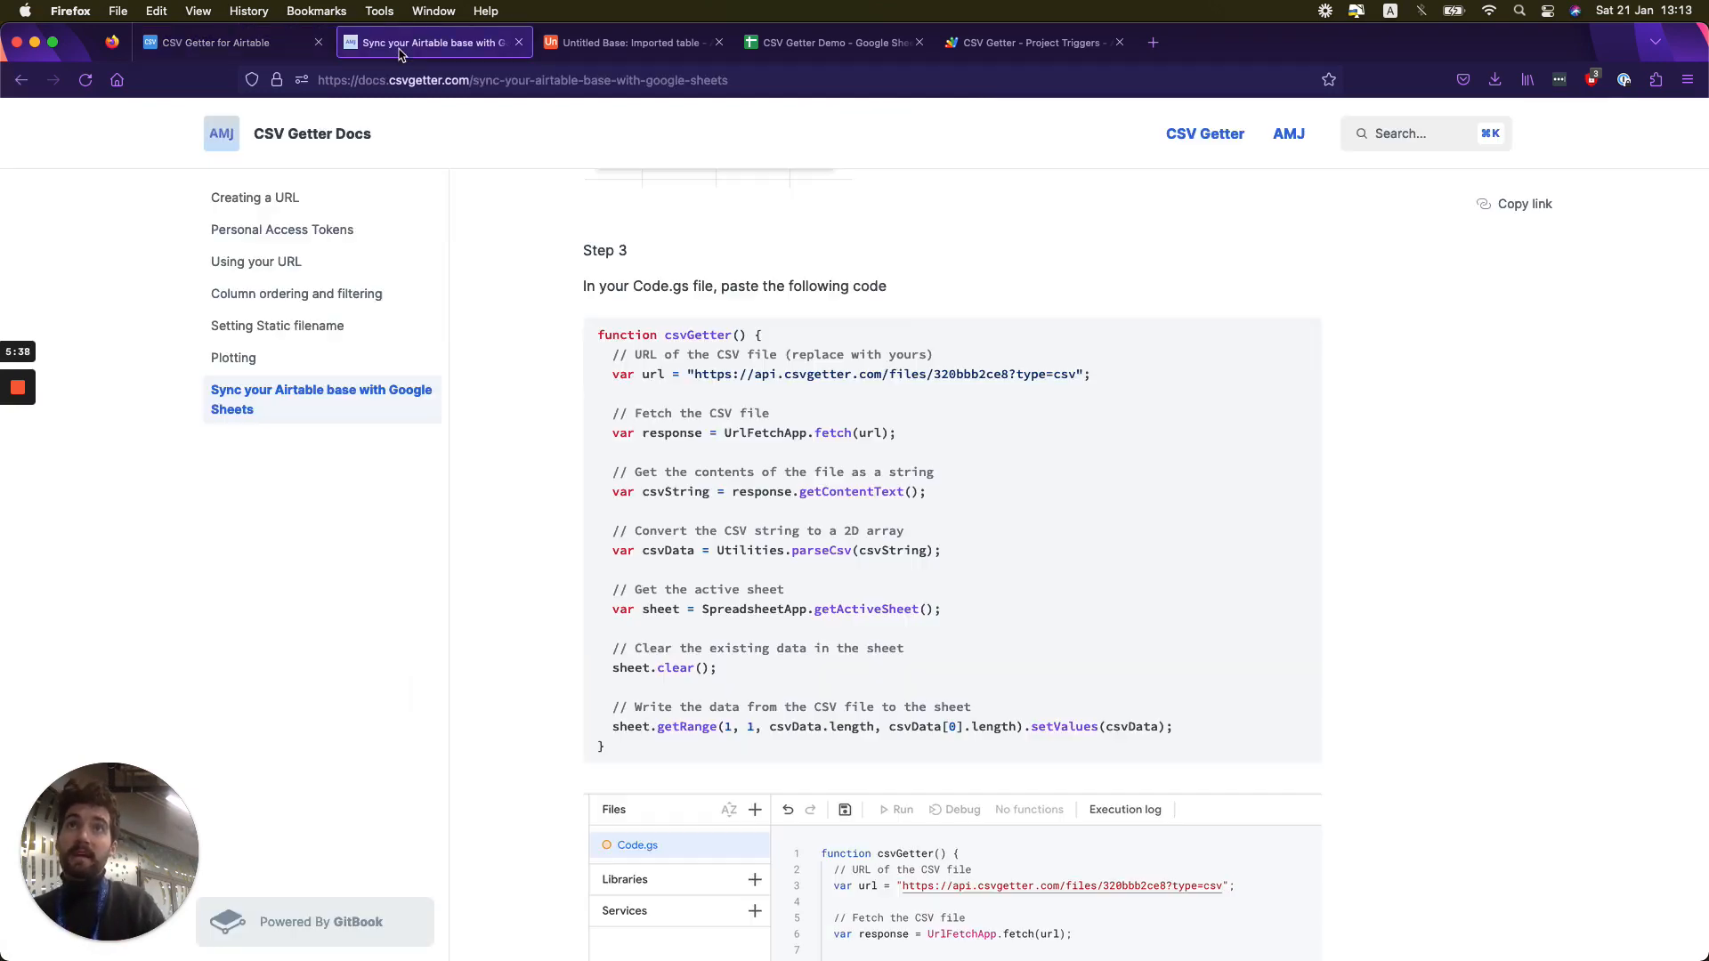
pyautogui.click(427, 43)
pyautogui.scroll(15, 760, 542)
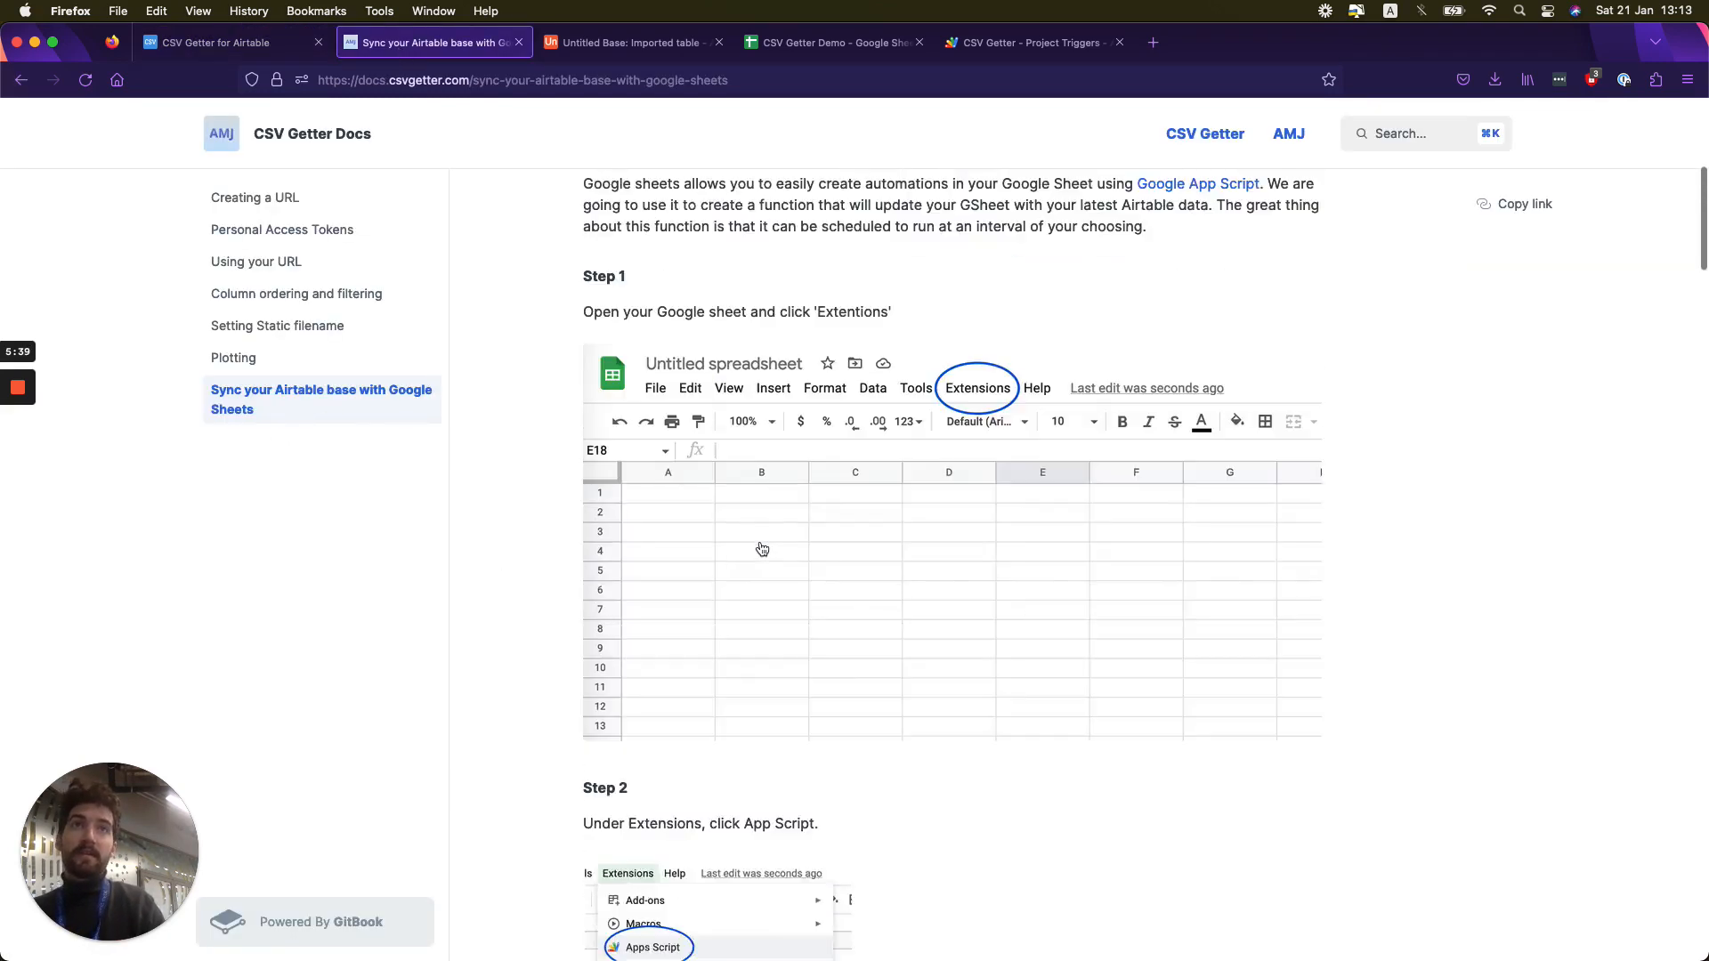
pyautogui.scroll(-15, 760, 542)
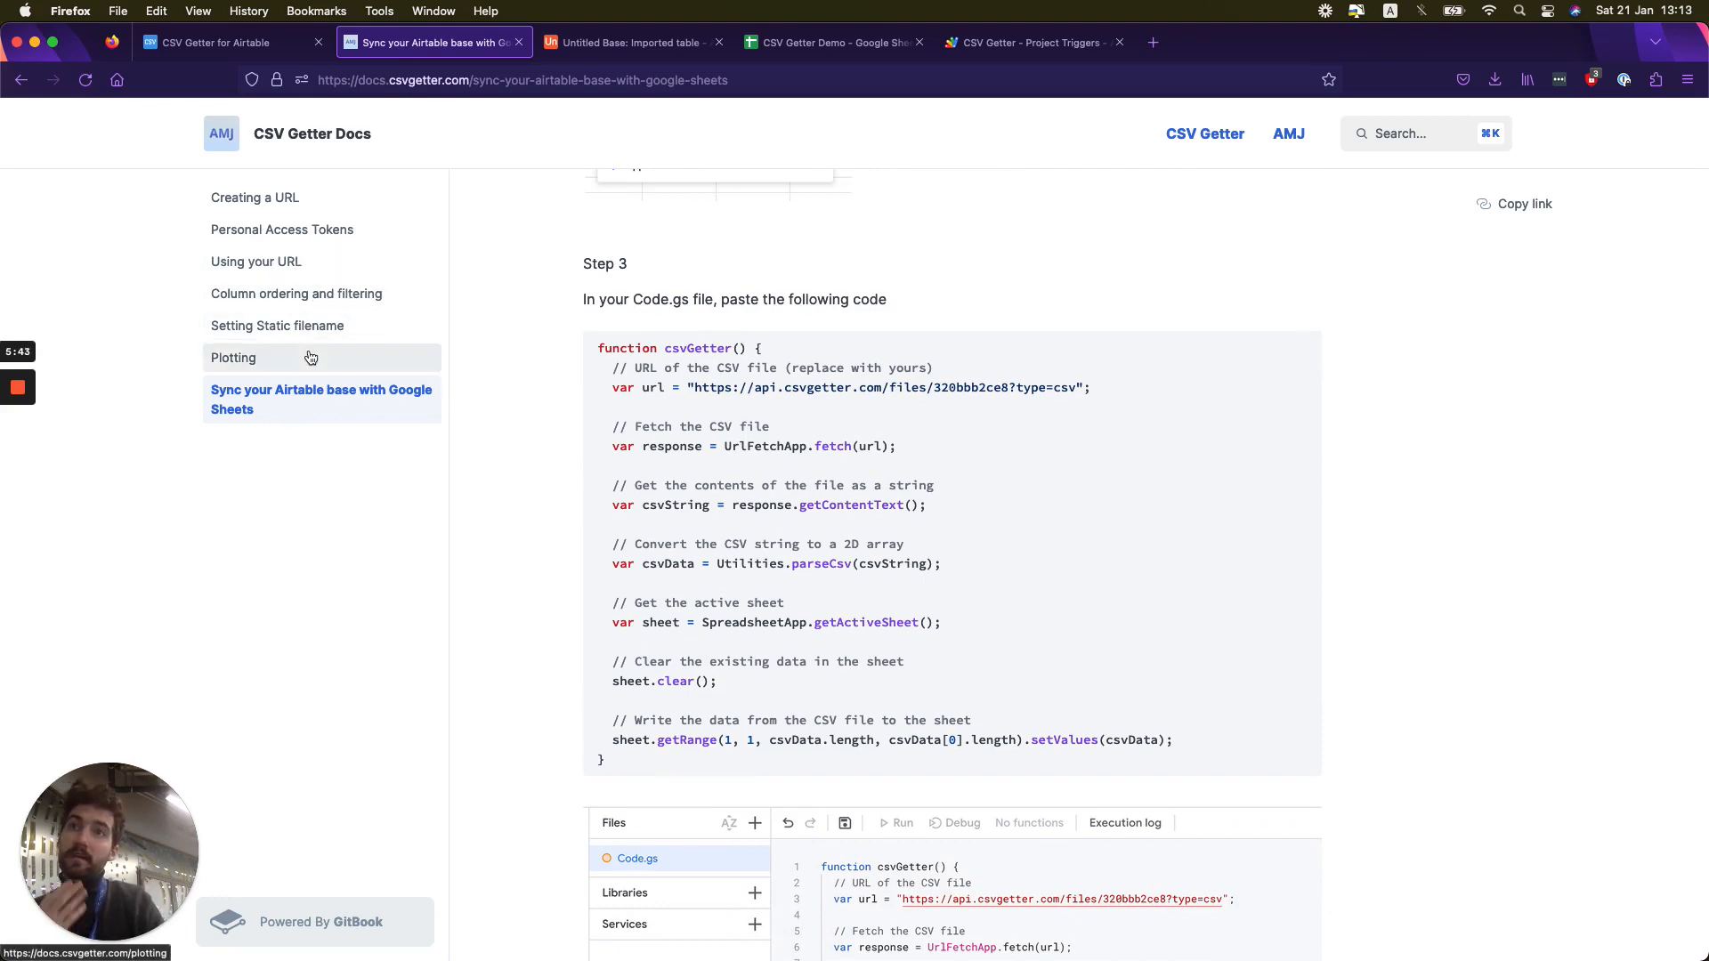
pyautogui.click(285, 304)
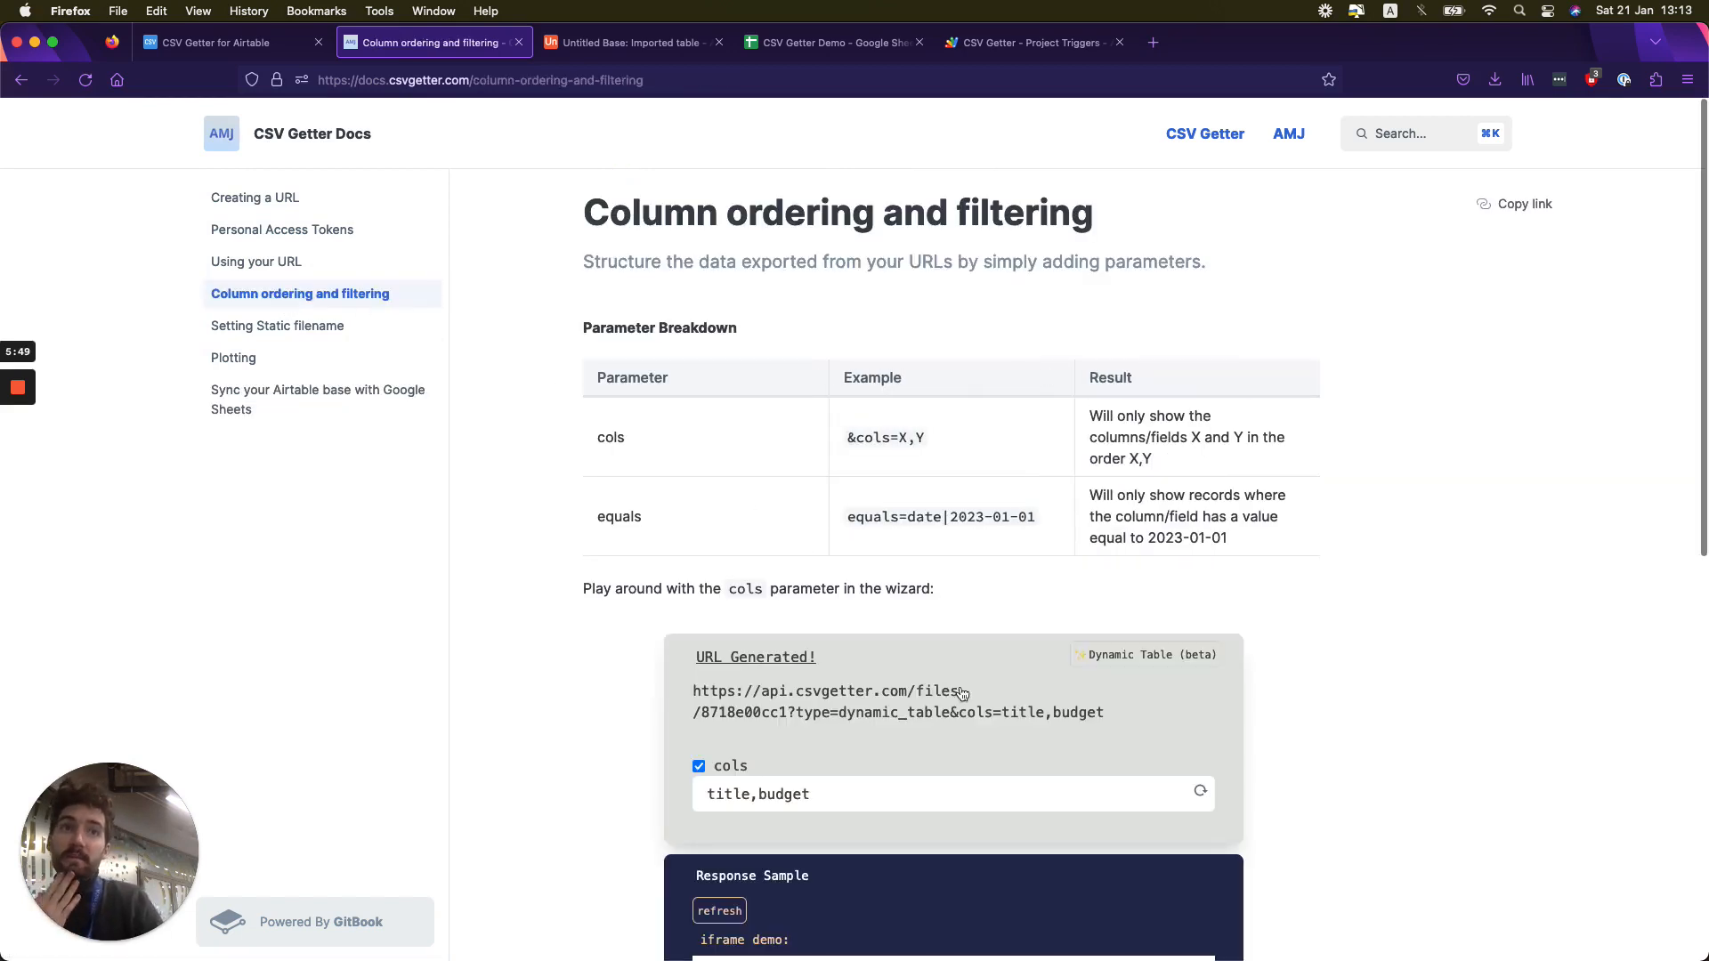
pyautogui.scroll(-3, 961, 692)
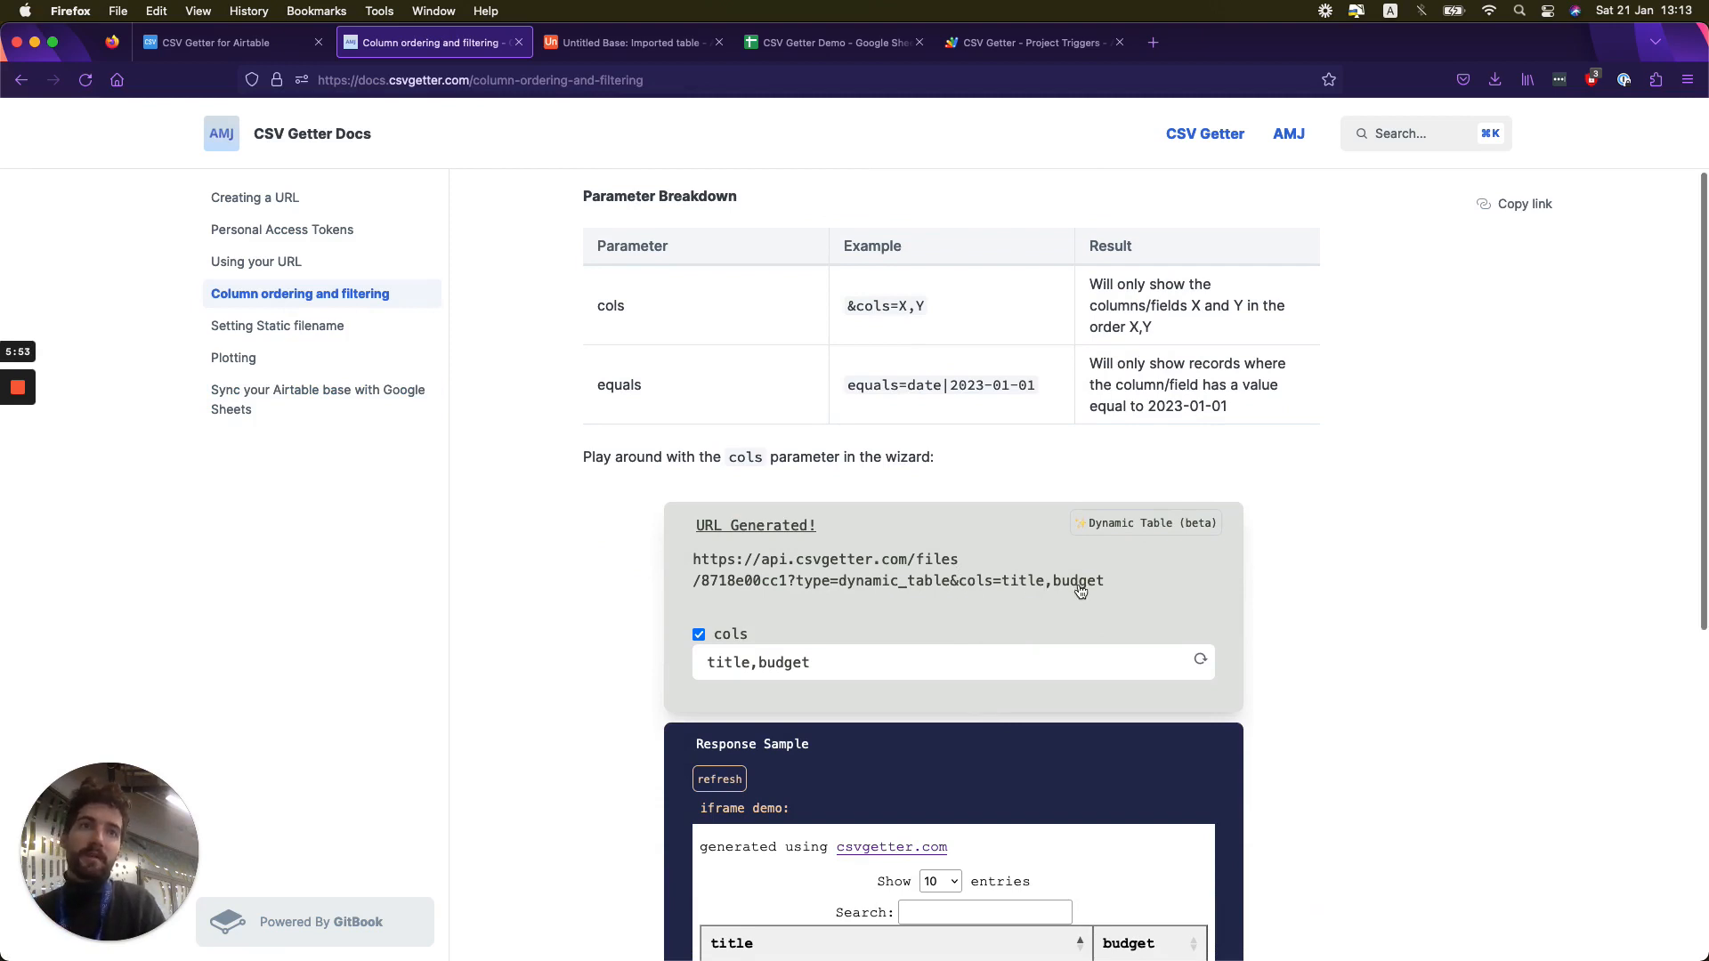
pyautogui.scroll(-4, 1080, 591)
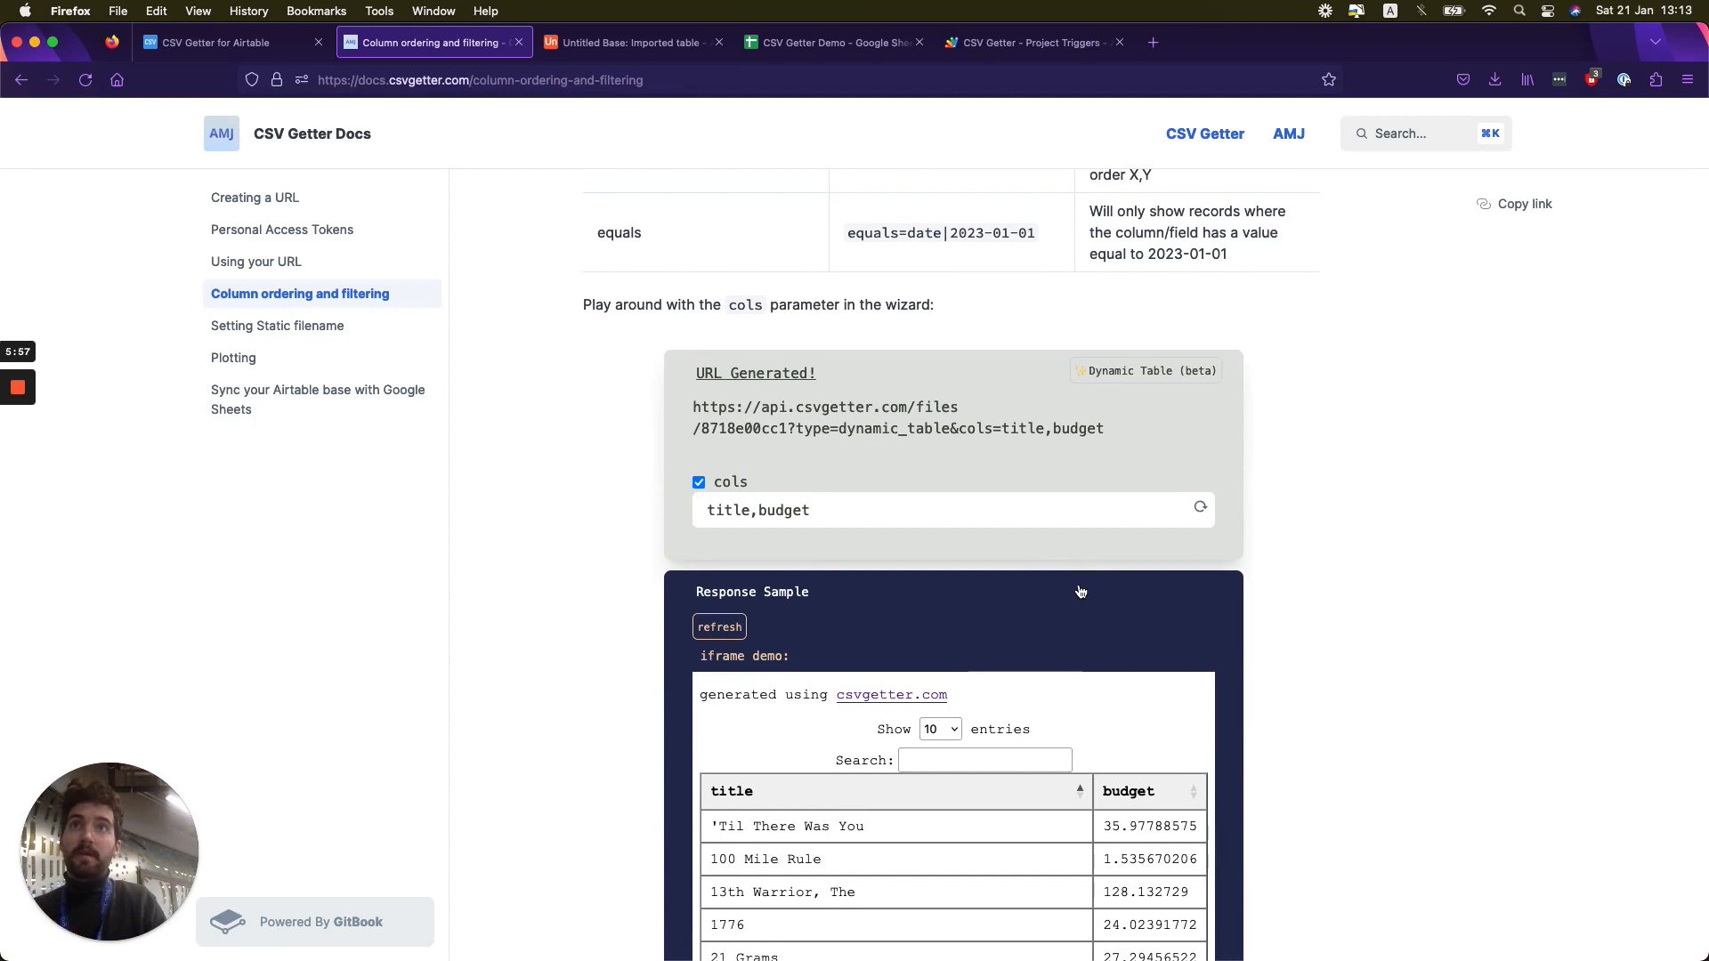
pyautogui.click(287, 327)
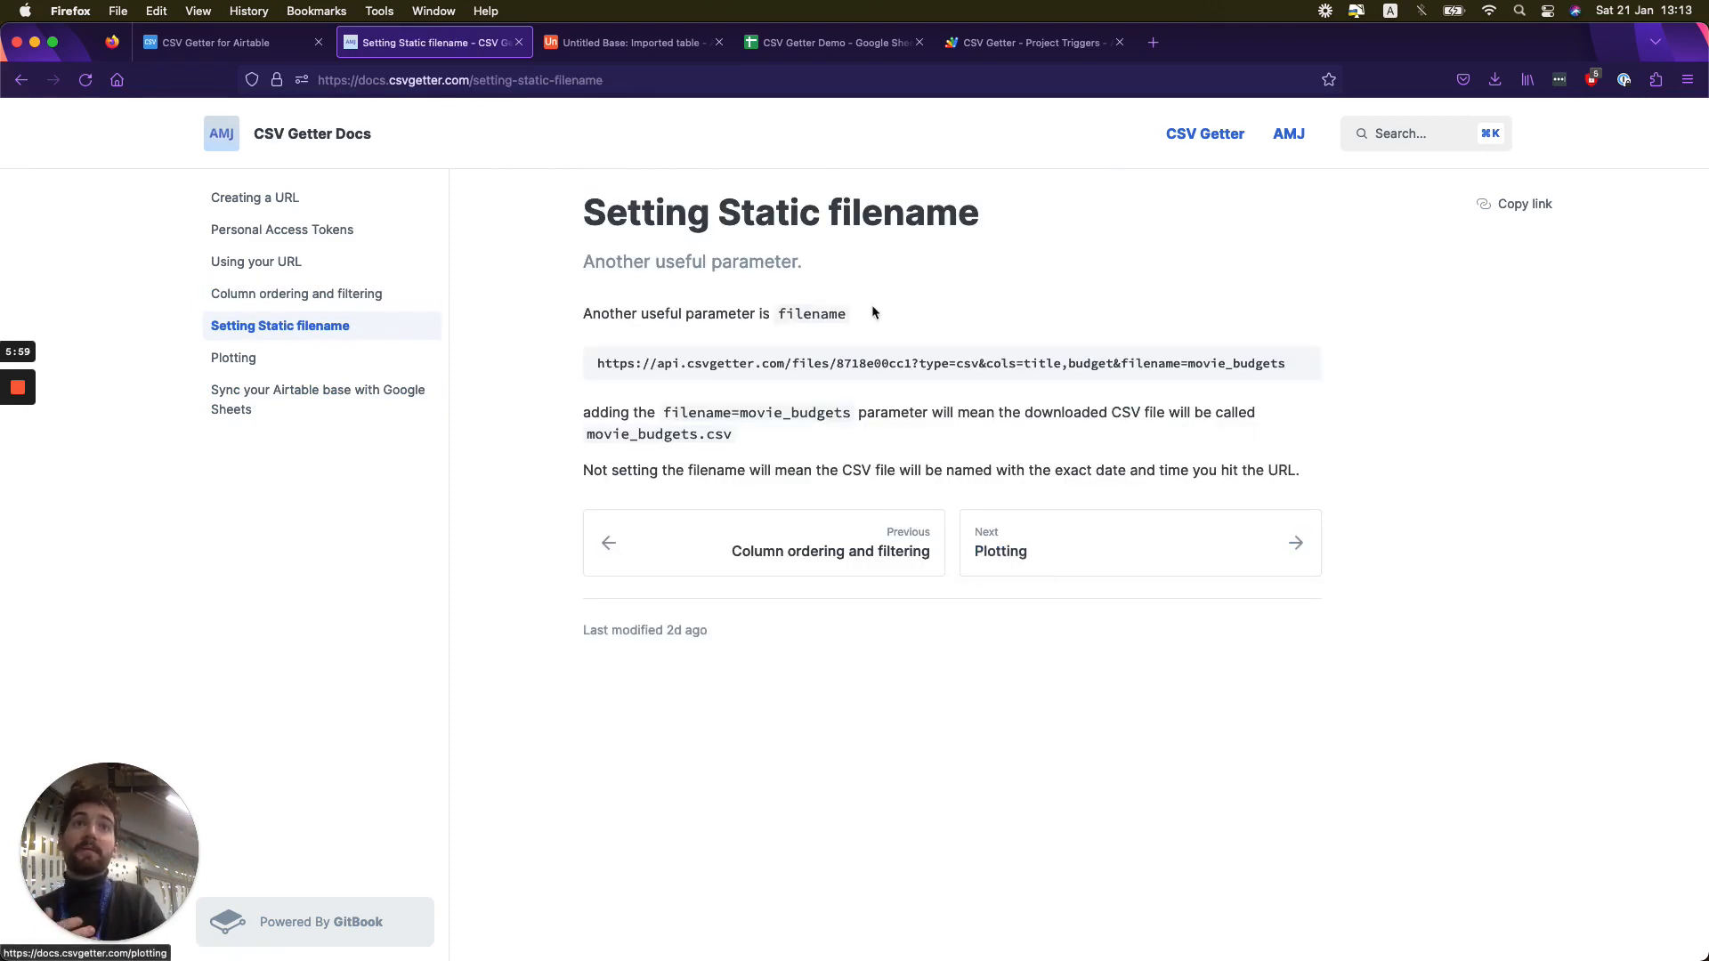